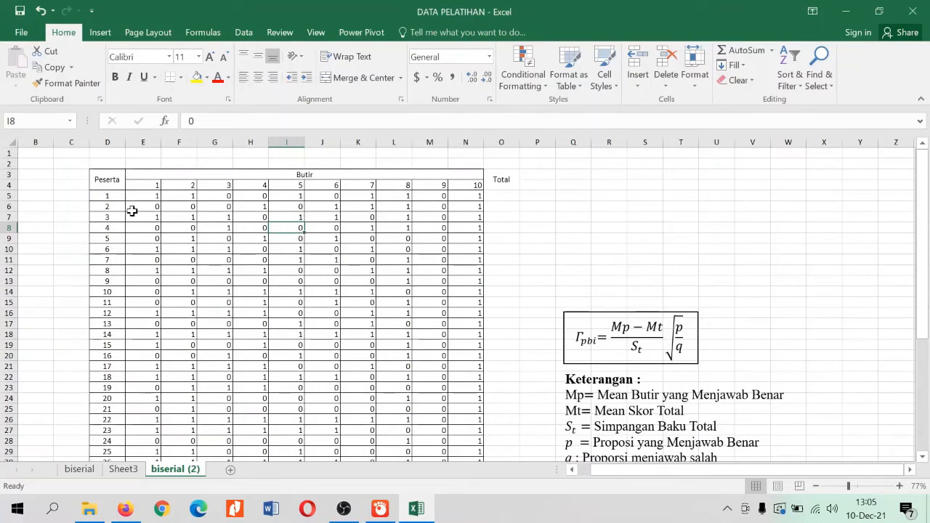
# Examine the layout of the response table and its Peserta column, from participant 1 to 26
pyautogui.moveTo(108, 185); pyautogui.dragTo(381, 246)
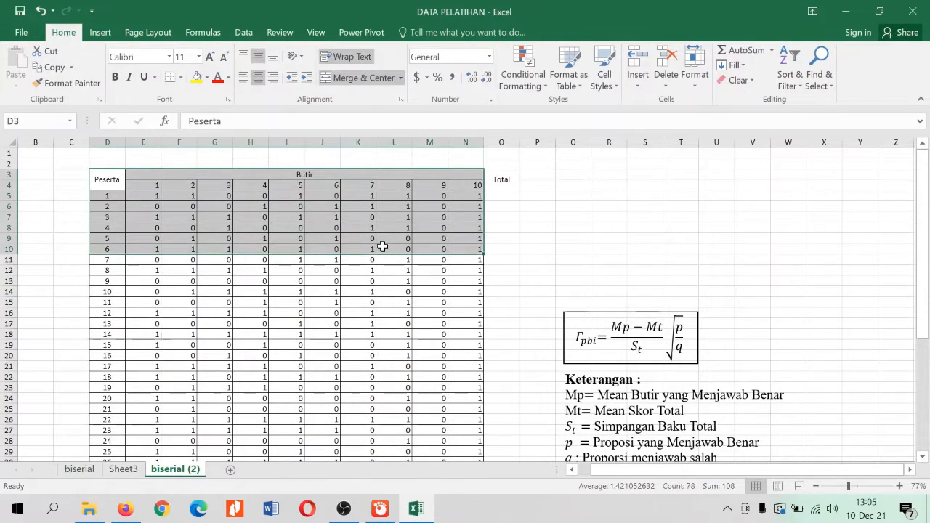
pyautogui.click(379, 231)
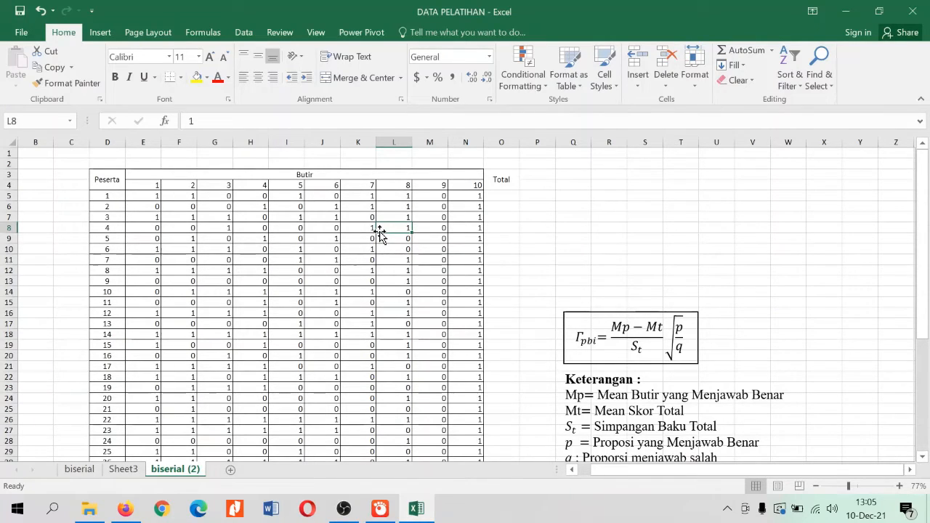
pyautogui.click(310, 225)
pyautogui.click(273, 218)
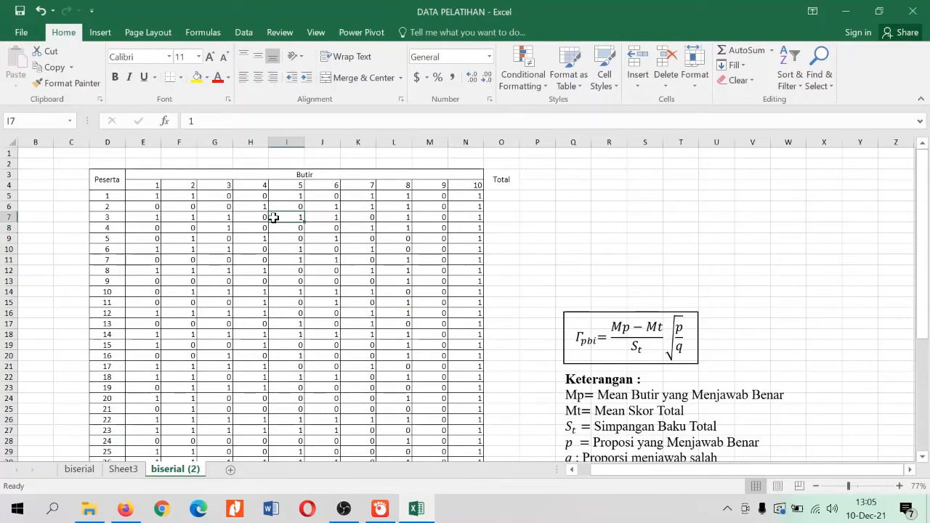
pyautogui.click(201, 218)
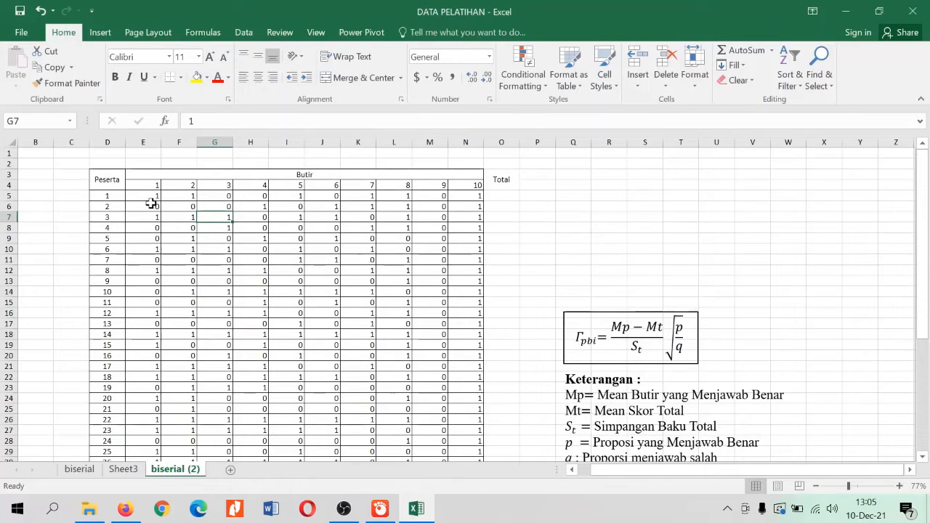
pyautogui.click(333, 235)
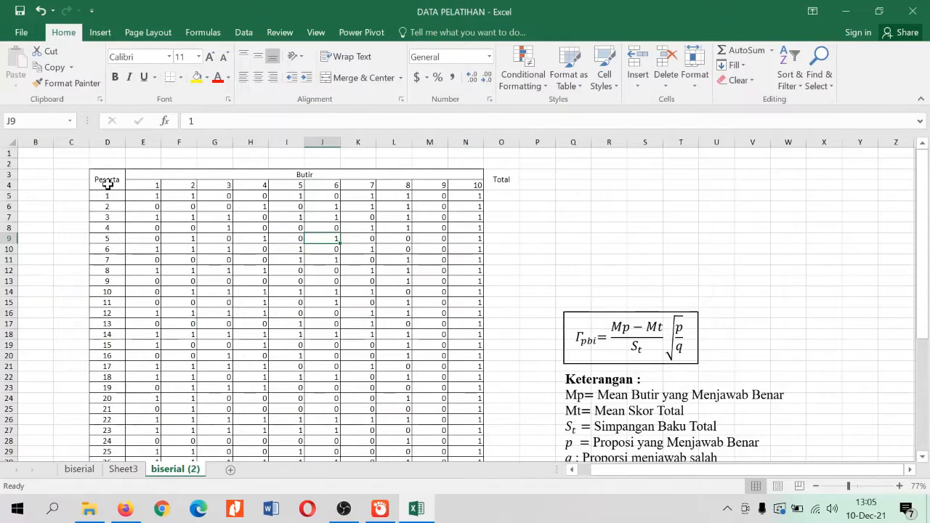
pyautogui.moveTo(105, 181); pyautogui.dragTo(100, 351)
pyautogui.scroll(-2, 106, 353)
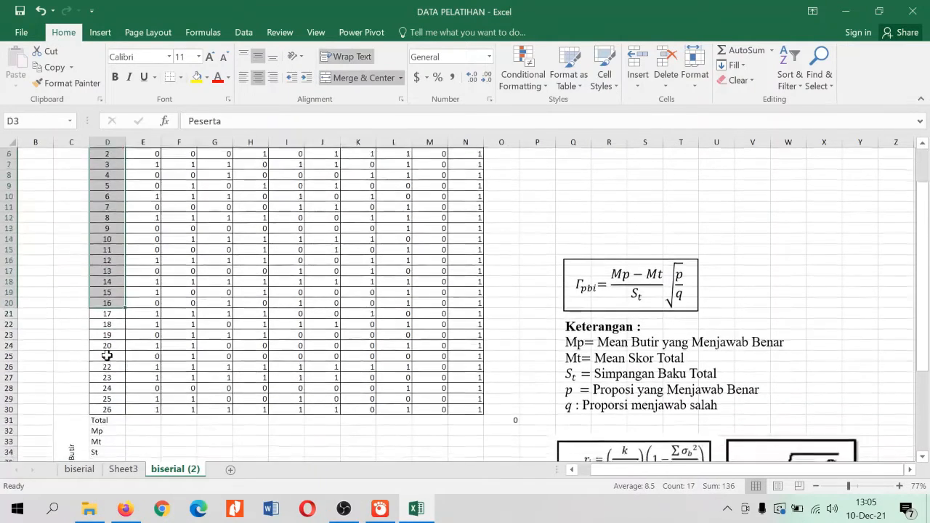
pyautogui.click(110, 399)
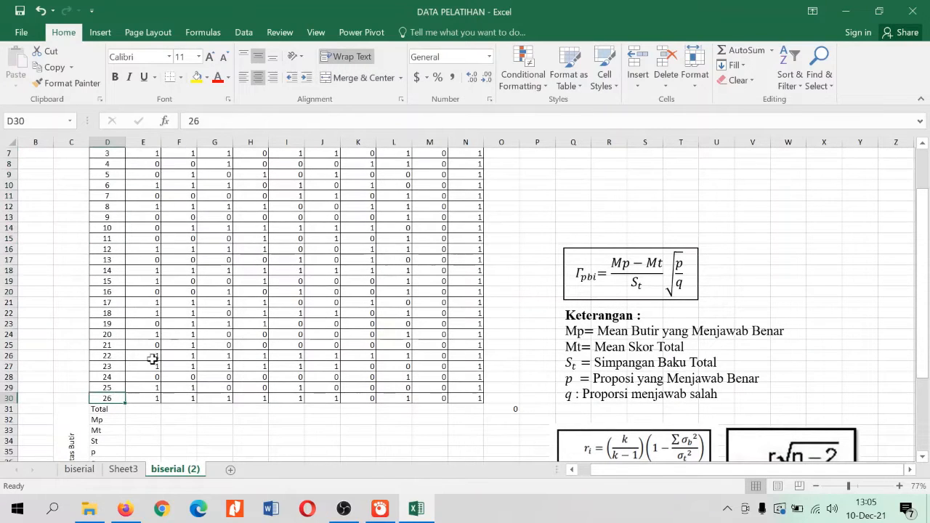
pyautogui.scroll(1, 159, 351)
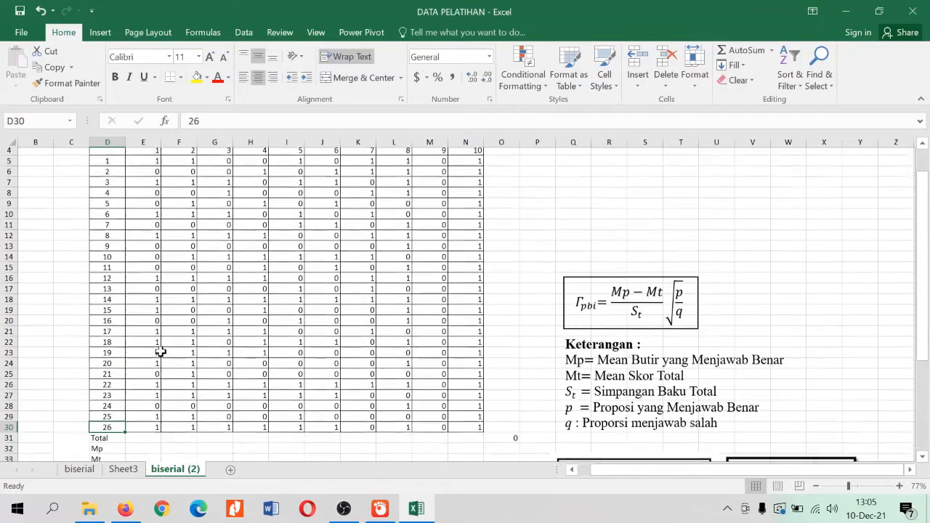
pyautogui.scroll(1, 160, 351)
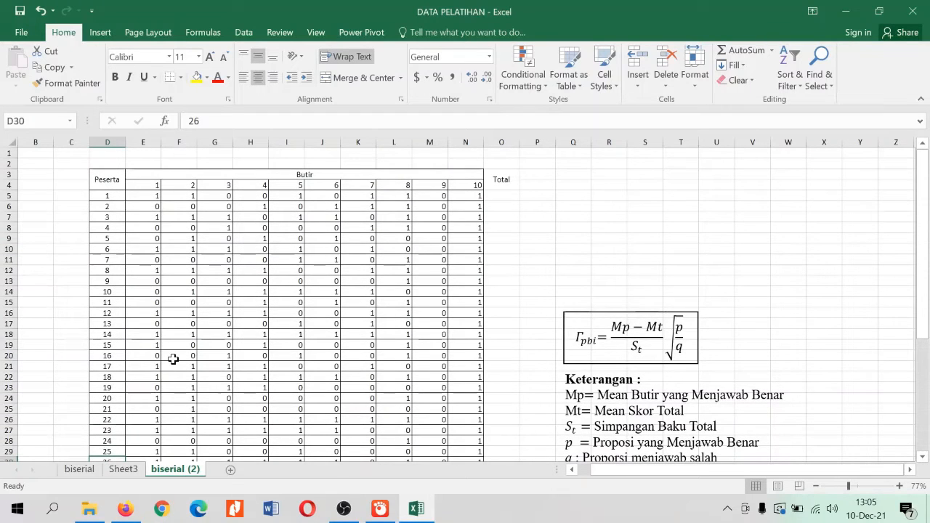
# Examine the Butir headers 1 to 10 and the 0/1 scores, including participants 1 and 2 on item 1
pyautogui.moveTo(138, 183); pyautogui.dragTo(464, 186)
pyautogui.click(325, 229)
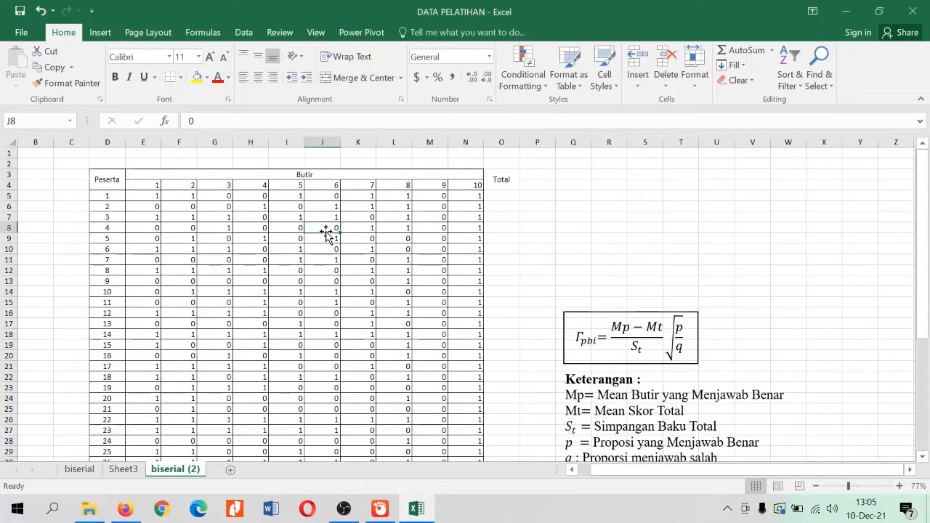
pyautogui.scroll(-1, 326, 232)
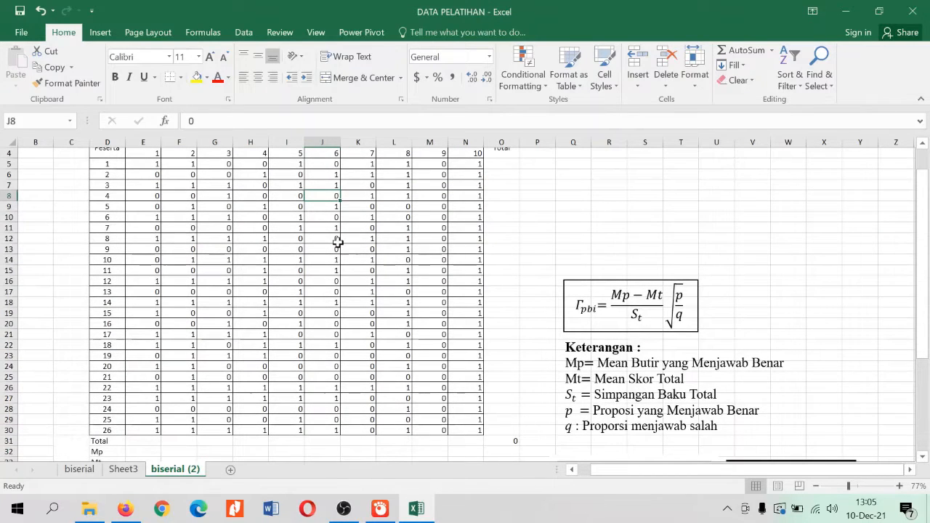
pyautogui.scroll(1, 337, 242)
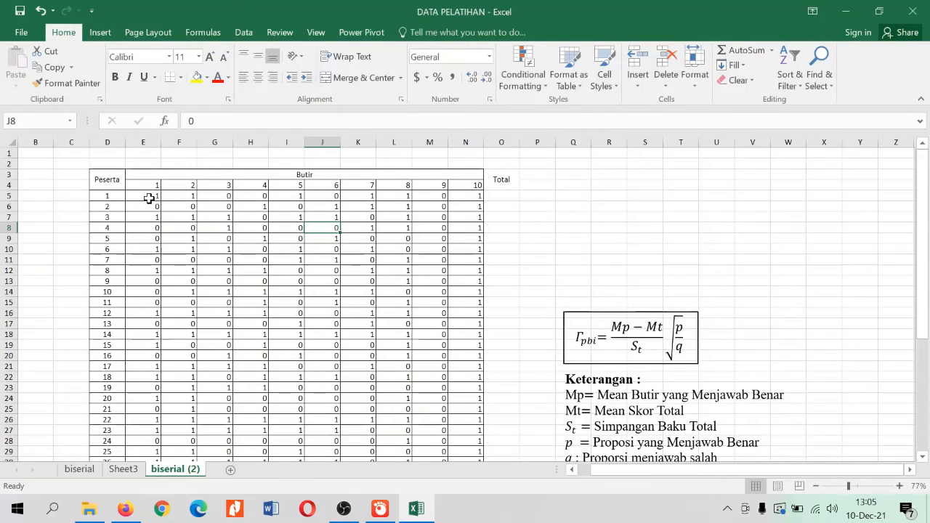
pyautogui.moveTo(149, 197); pyautogui.dragTo(459, 260)
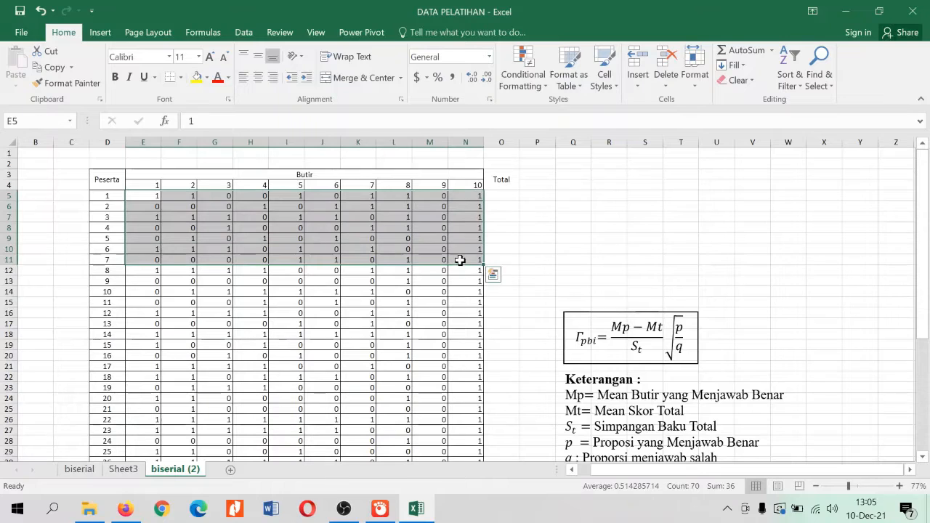
pyautogui.click(202, 252)
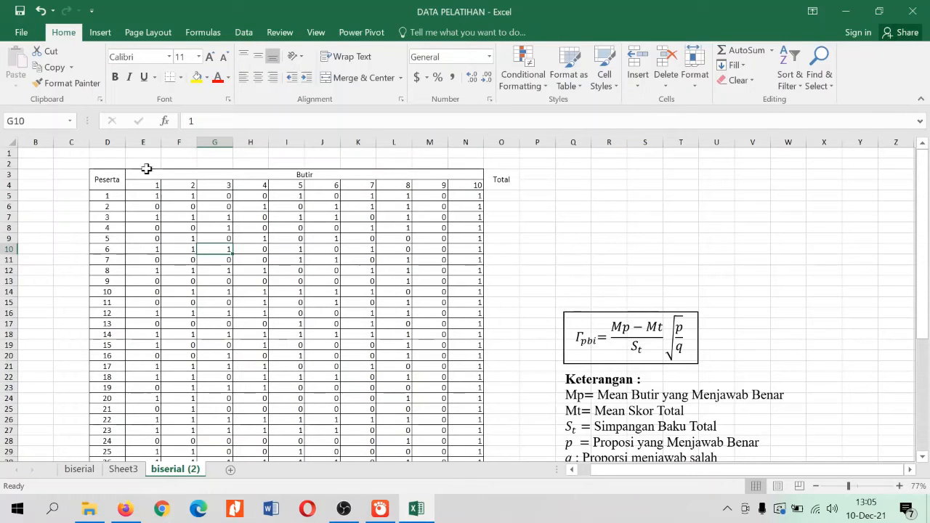
pyautogui.click(143, 143)
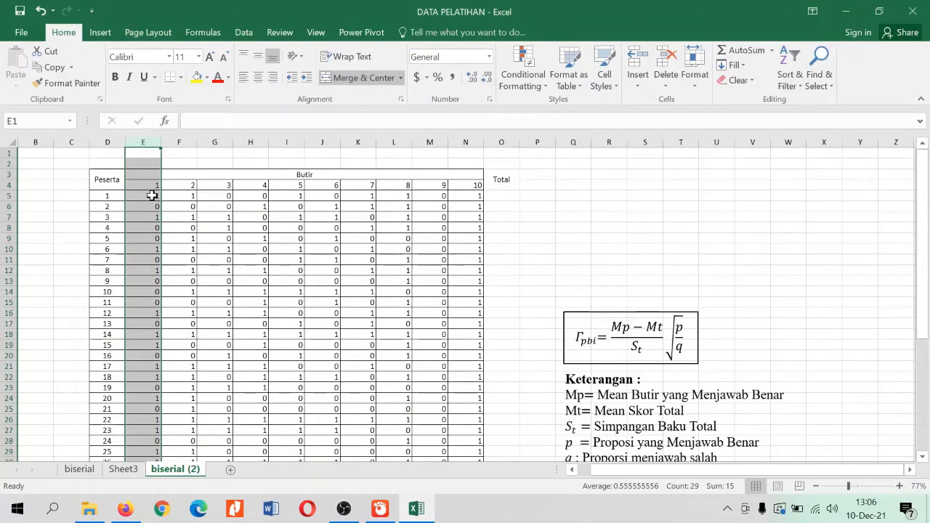
pyautogui.click(149, 194)
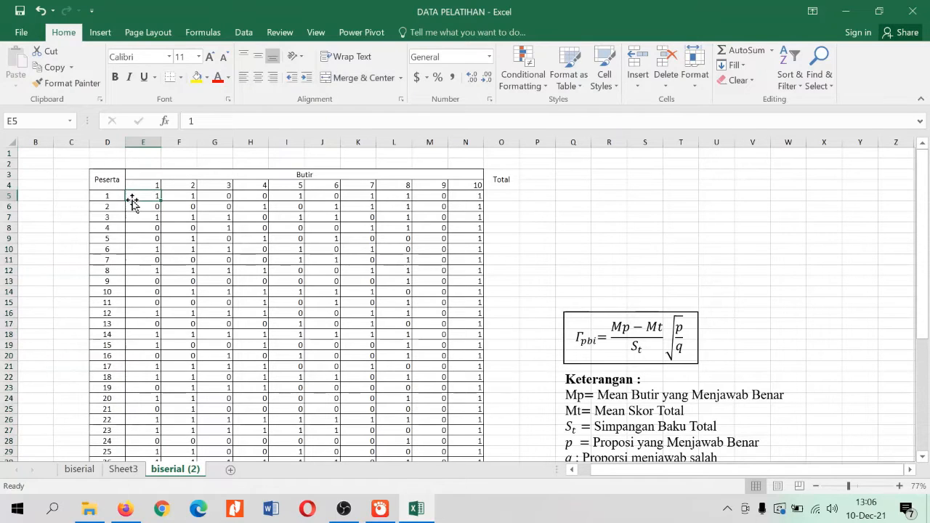
pyautogui.click(111, 206)
pyautogui.click(149, 207)
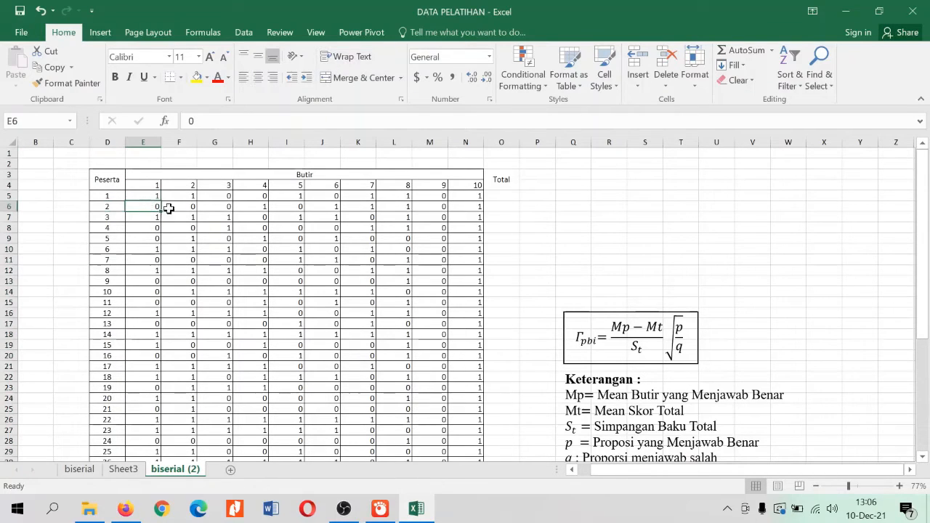
# Read participant 1's scores across the items and look over the rest of the score table
pyautogui.click(9, 196)
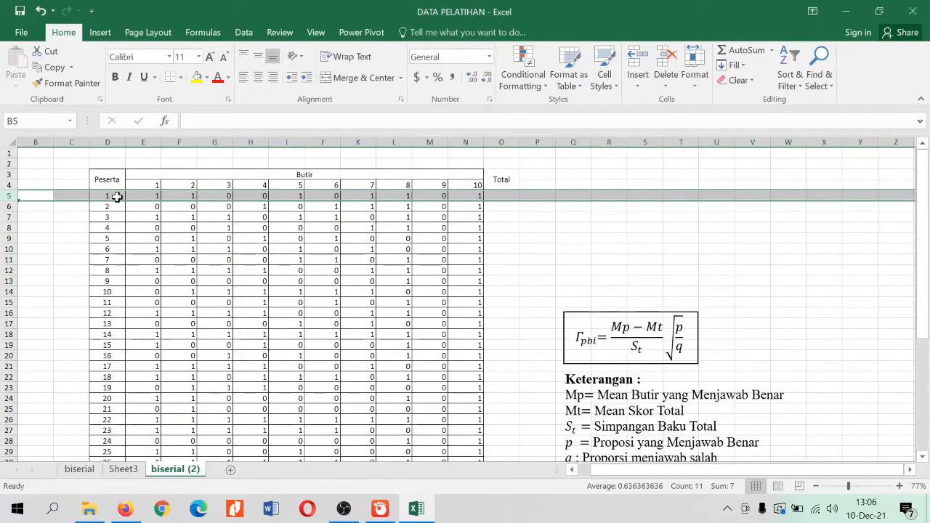
pyautogui.click(154, 196)
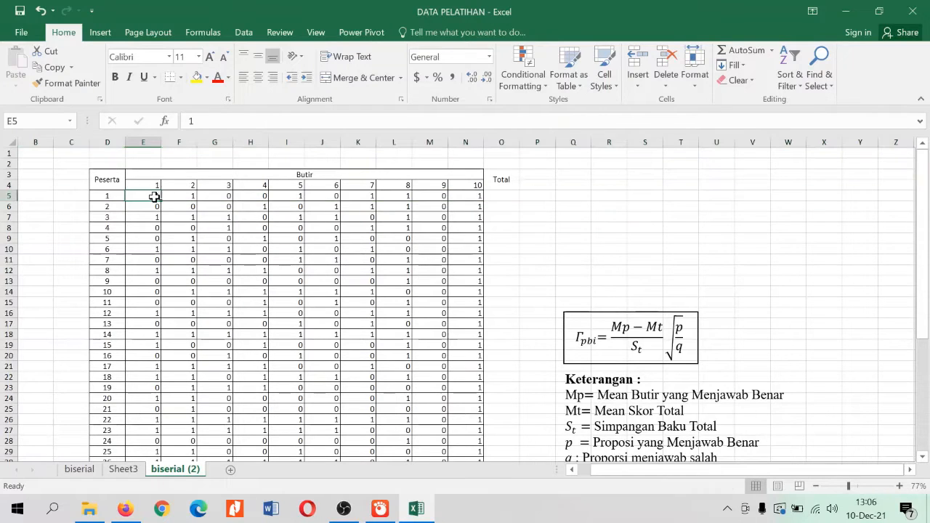
pyautogui.click(189, 198)
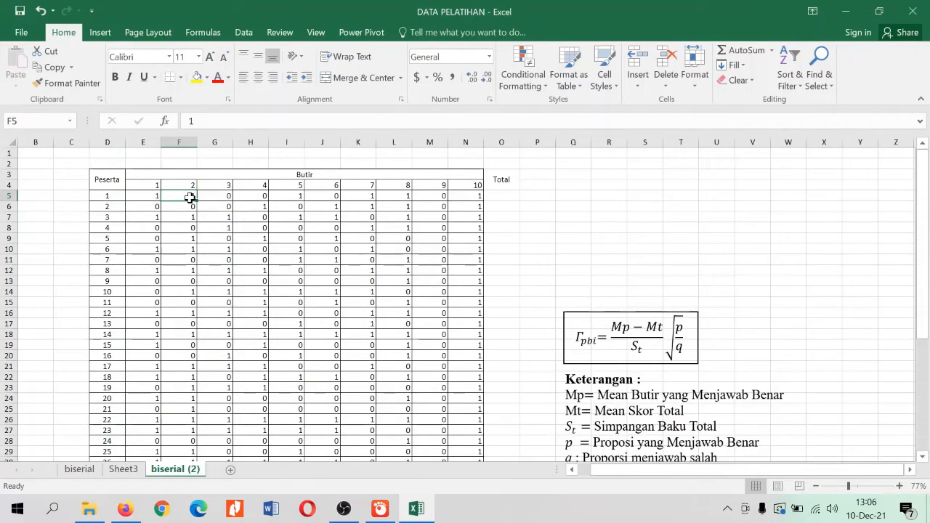
pyautogui.click(227, 194)
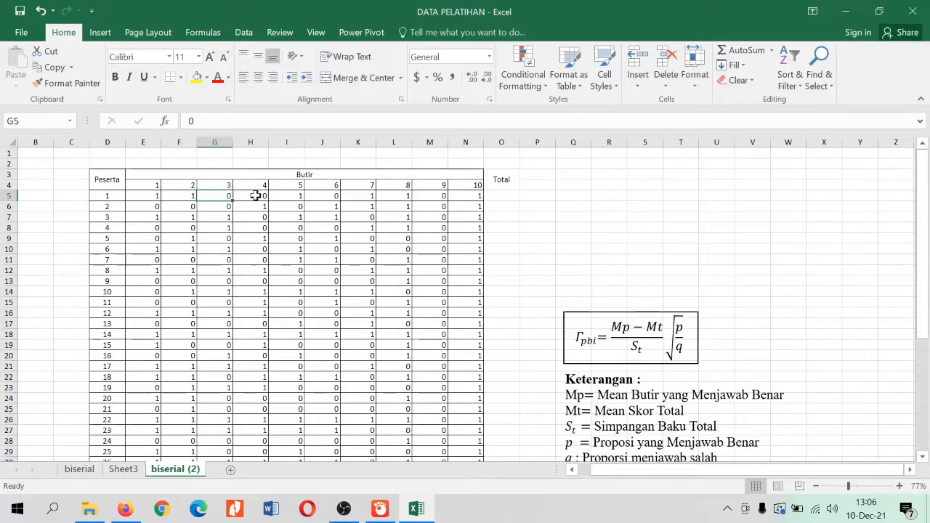
pyautogui.click(262, 195)
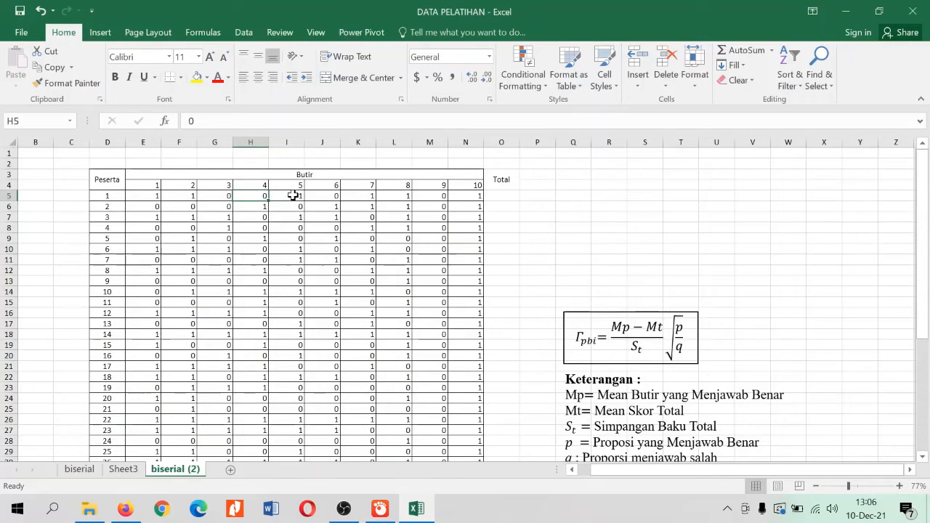
pyautogui.click(292, 195)
pyautogui.click(327, 195)
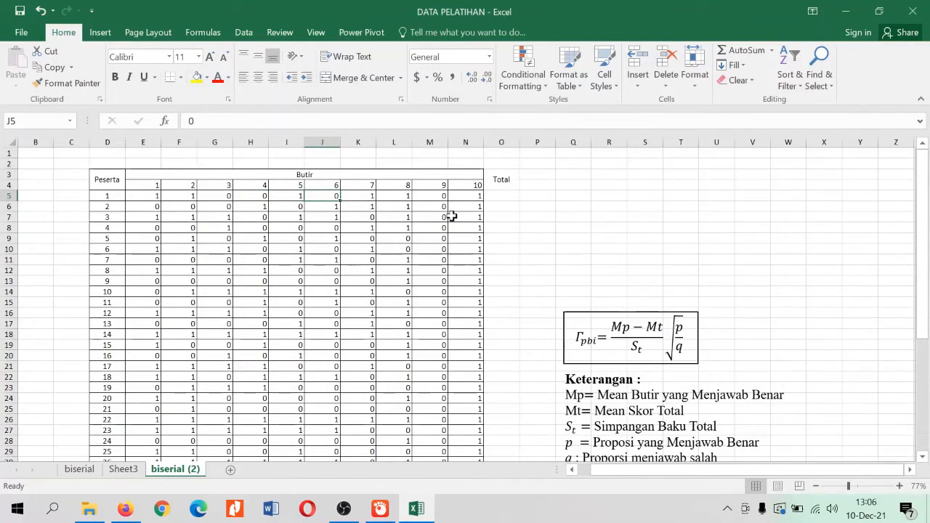
pyautogui.scroll(-1, 450, 212)
pyautogui.scroll(1, 452, 216)
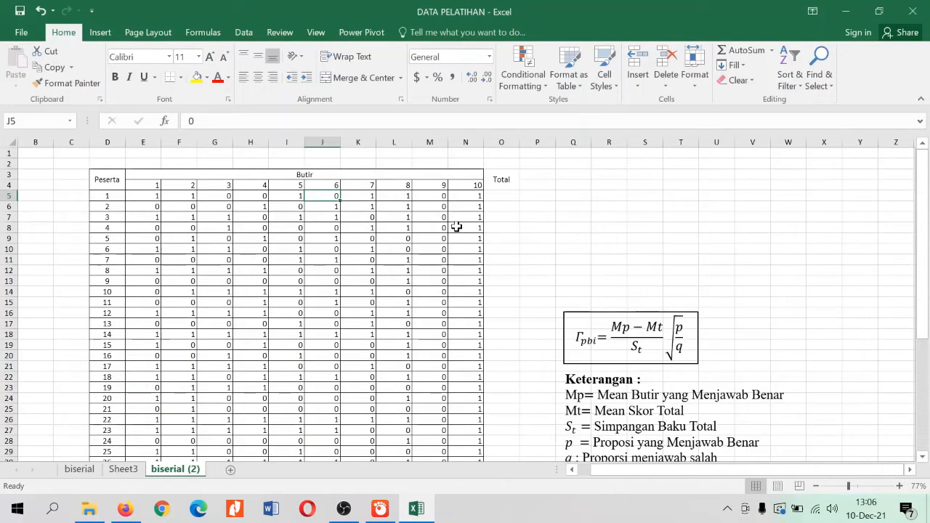
pyautogui.scroll(-1, 456, 227)
pyautogui.scroll(-1, 466, 218)
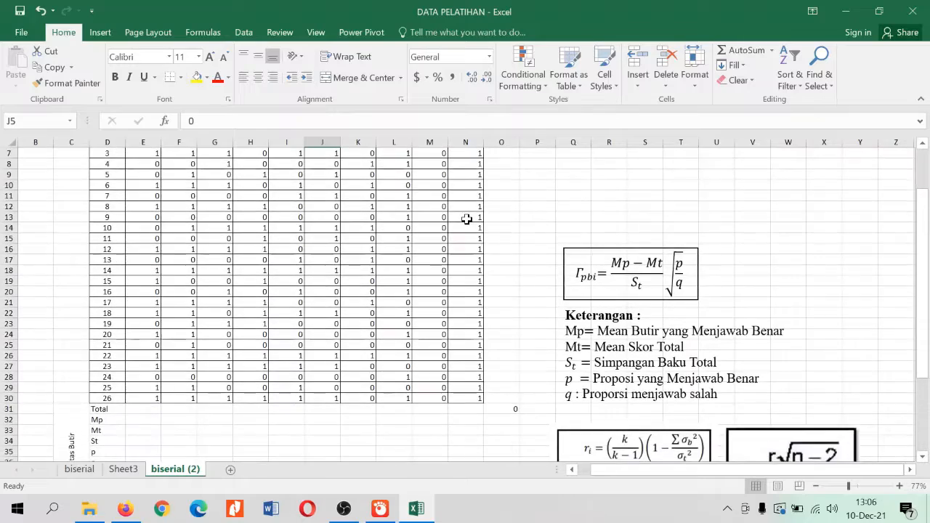
pyautogui.scroll(2, 466, 219)
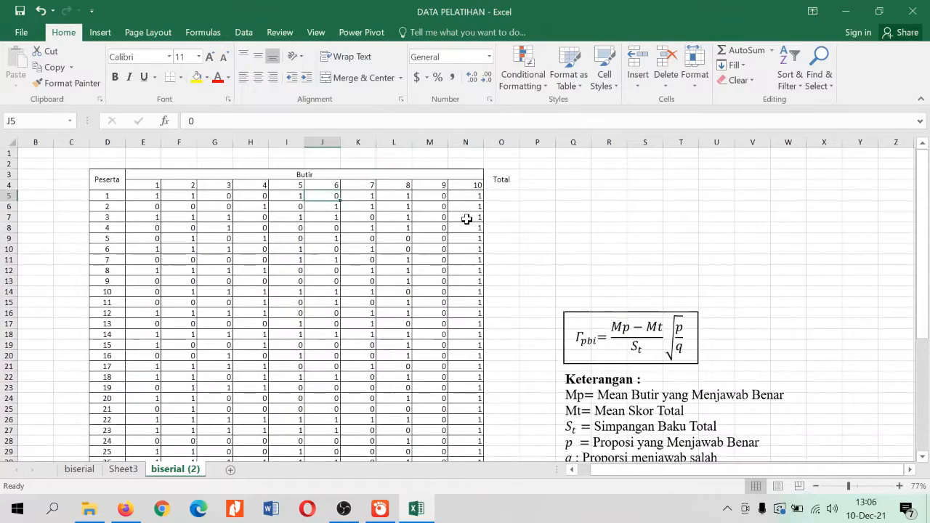
# Calculate item 1's total score in the Total row (E31) with a SUM of E5:E30
pyautogui.scroll(-2, 467, 219)
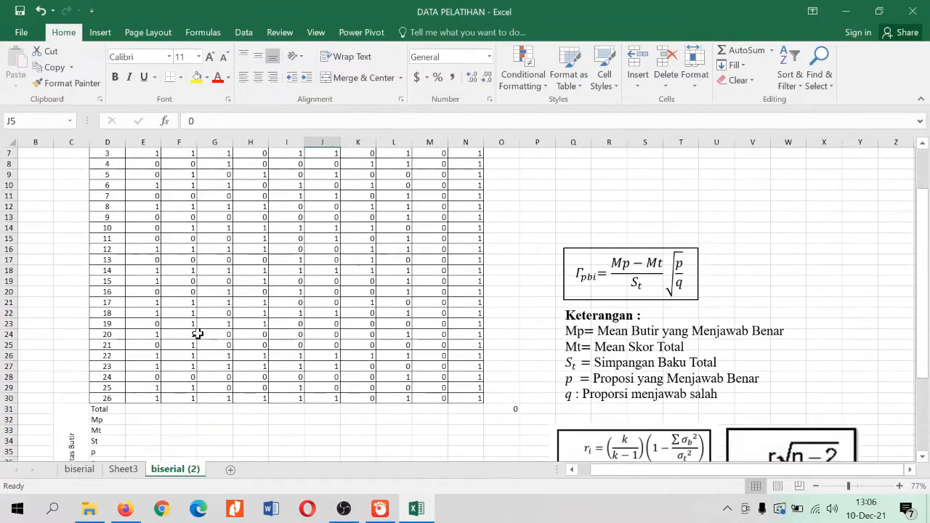
pyautogui.click(105, 409)
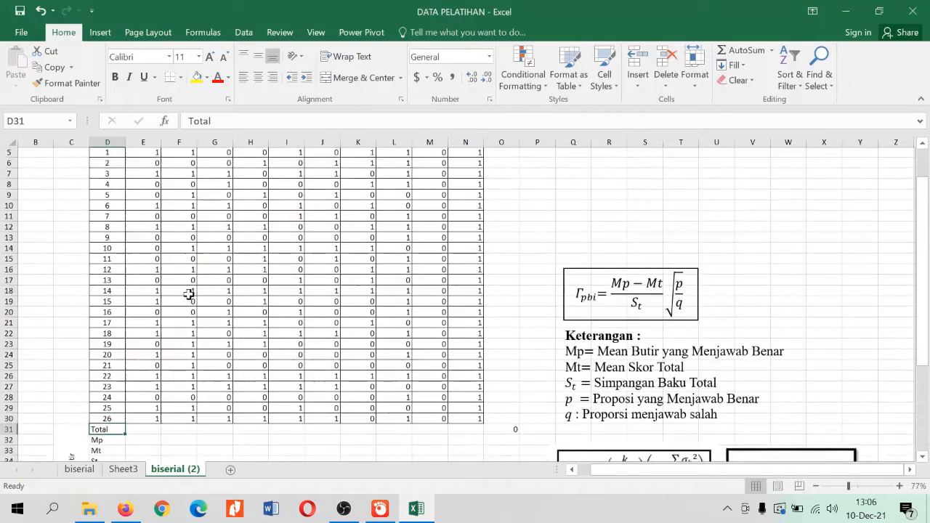
pyautogui.scroll(1, 188, 294)
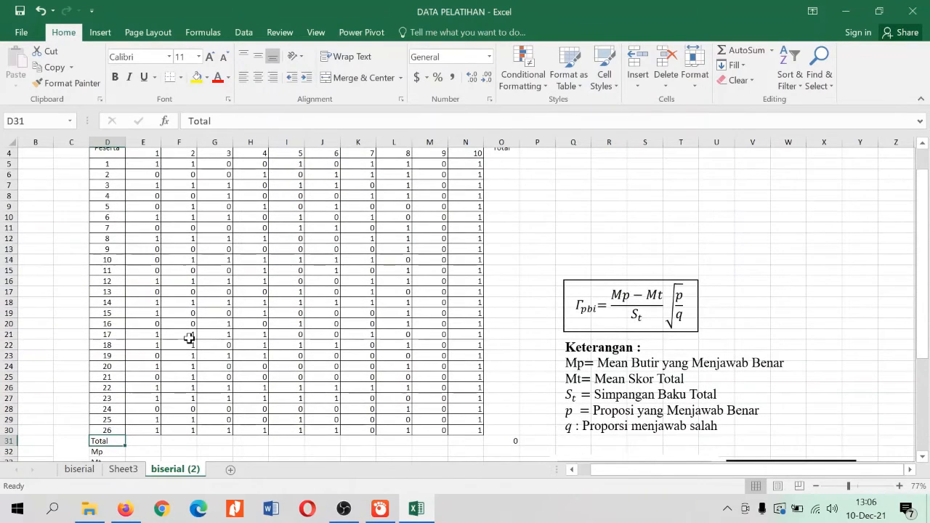
pyautogui.scroll(-1, 187, 342)
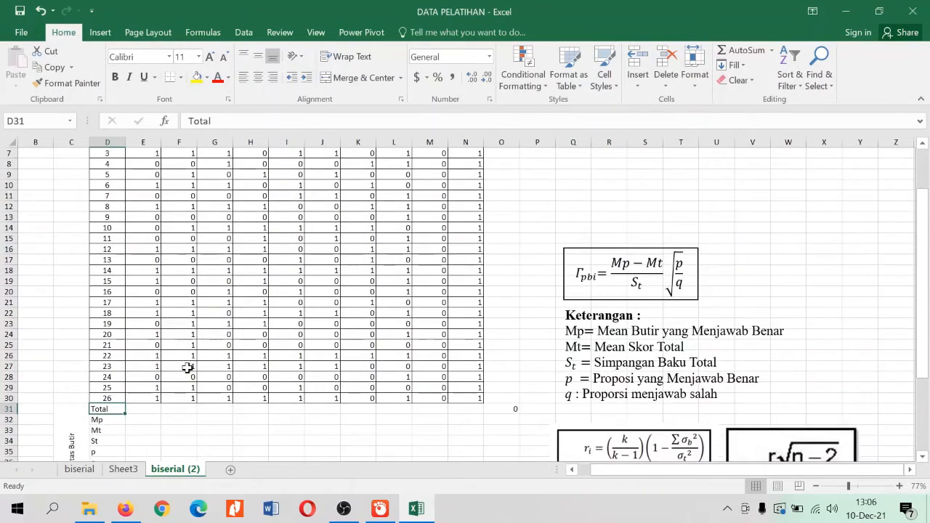
pyautogui.click(149, 409)
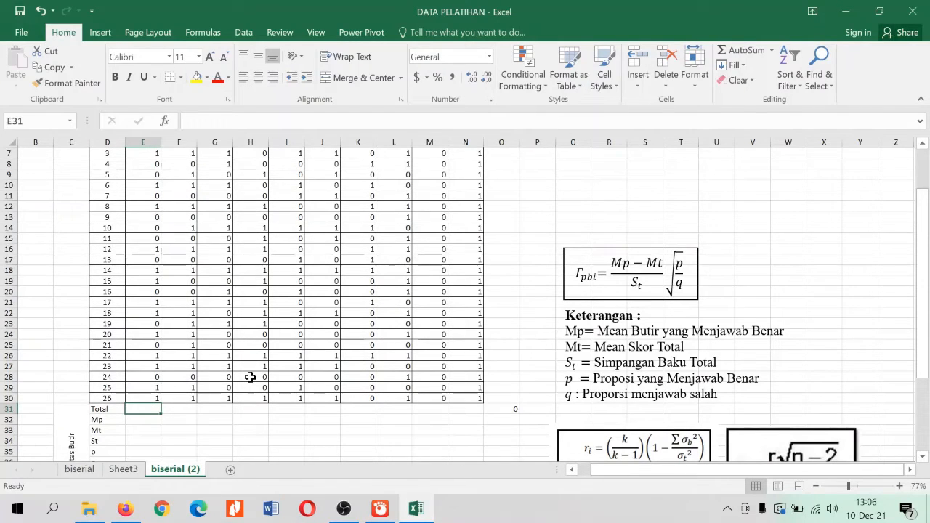
pyautogui.write('=')
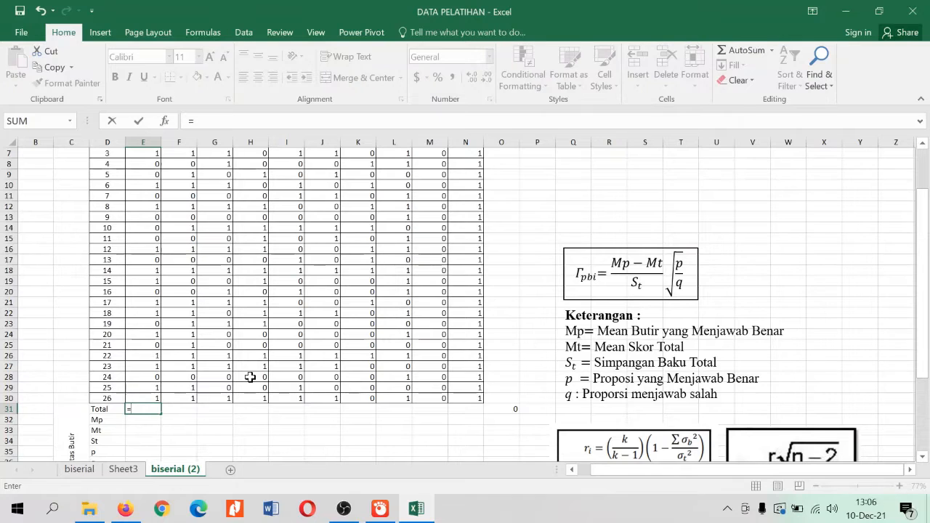
pyautogui.write('sum(')
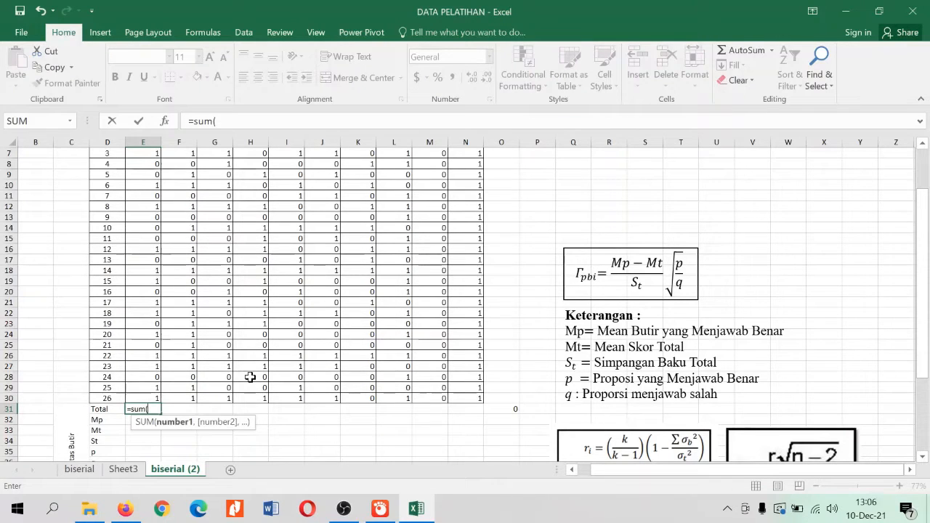
pyautogui.press('Up')
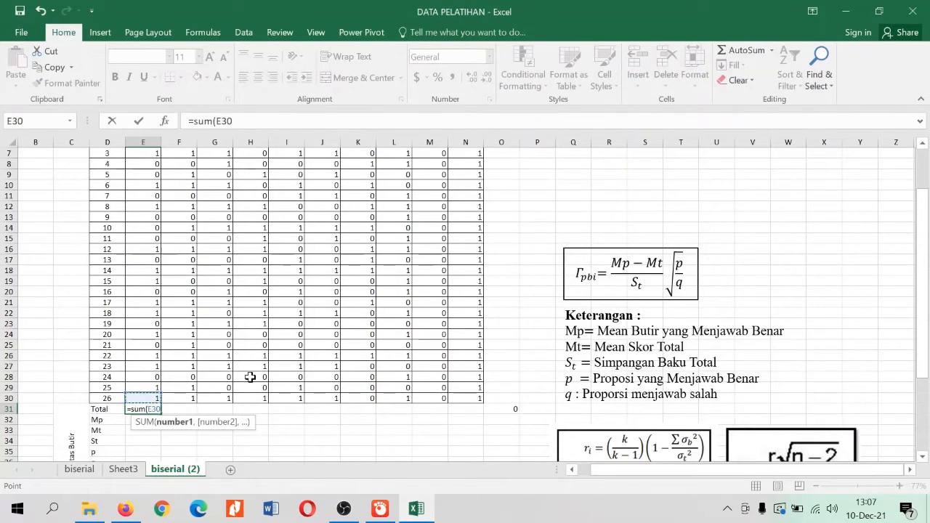
pyautogui.hotkey('ctrl', 'shift', 'Up')
pyautogui.hotkey('shift', 'Down')
pyautogui.press('Down')
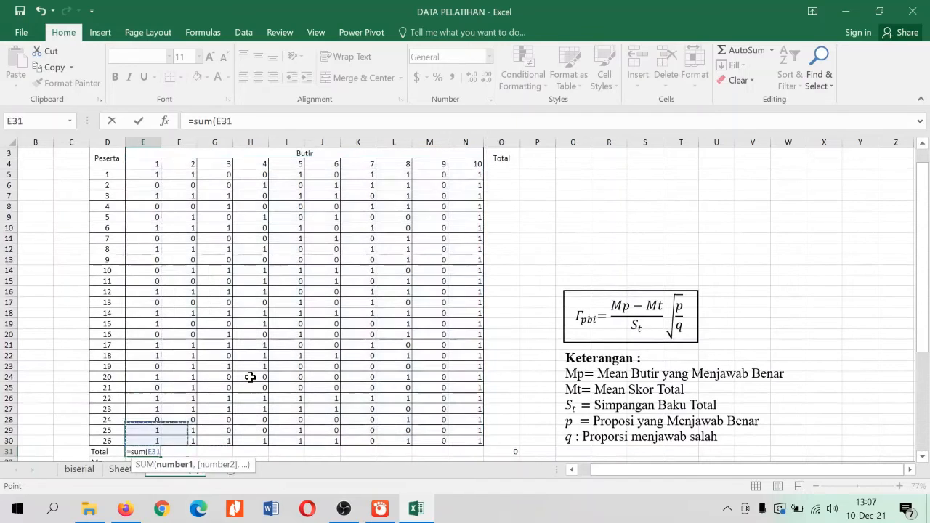
pyautogui.press('Up')
pyautogui.hotkey('shift', 'Up')
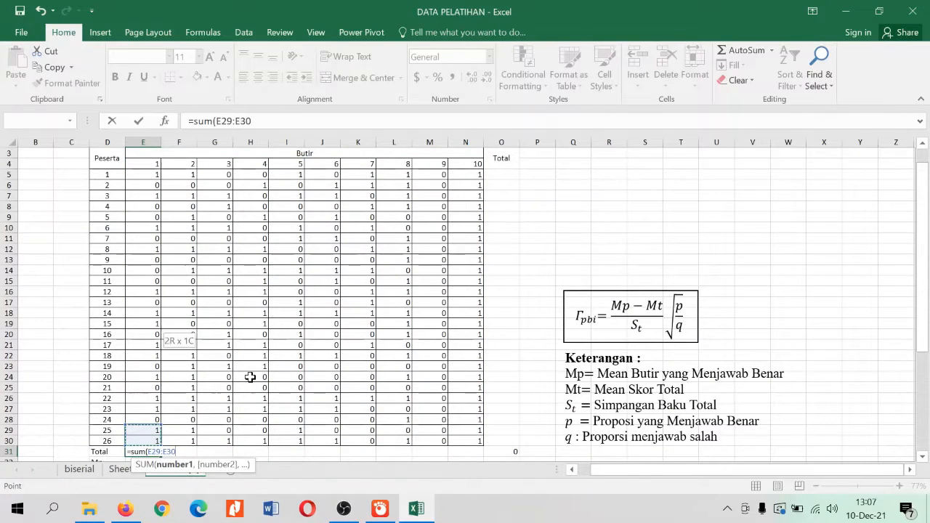
pyautogui.hotkey('shift', 'Up')
pyautogui.hotkey('shift', 'Up')
pyautogui.hotkey('shift', 'Up')
pyautogui.hotkey('shift', 'Up')
pyautogui.hotkey('shift', 'Up')
pyautogui.hotkey('shift', 'Up')
pyautogui.hotkey('shift', 'Up')
pyautogui.hotkey('shift', 'Up')
pyautogui.hotkey('shift', 'Up')
pyautogui.hotkey('shift', 'Up')
pyautogui.hotkey('shift', 'Up')
pyautogui.hotkey('shift', 'Up')
pyautogui.hotkey('shift', 'Up')
pyautogui.hotkey('shift', 'Up')
pyautogui.hotkey('shift', 'Up')
pyautogui.hotkey('shift', 'Up')
pyautogui.hotkey('shift', 'Up')
pyautogui.hotkey('shift', 'Up')
pyautogui.hotkey('shift', 'Up')
pyautogui.hotkey('shift', 'Up')
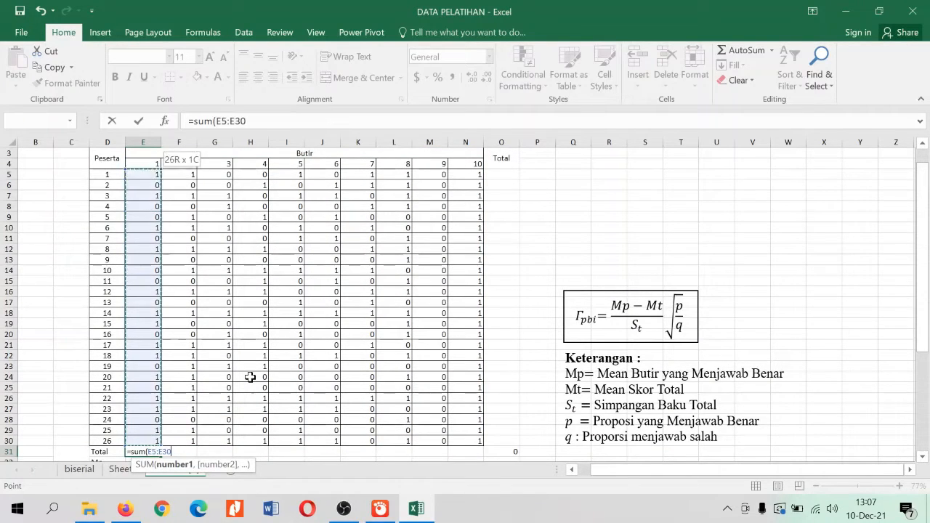
pyautogui.press('Return')
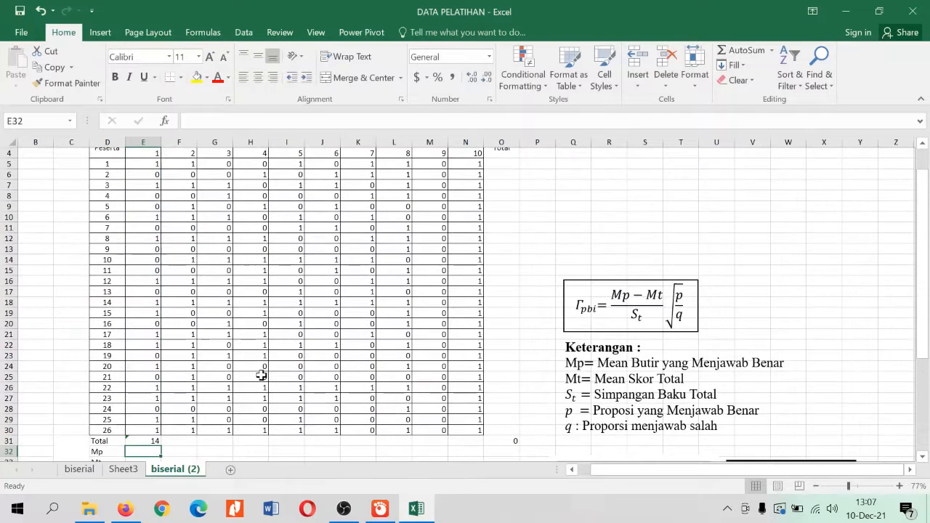
# Copy the item 1 total formula across the Total row through item 10 (N31)
pyautogui.scroll(-2, 261, 375)
pyautogui.click(143, 377)
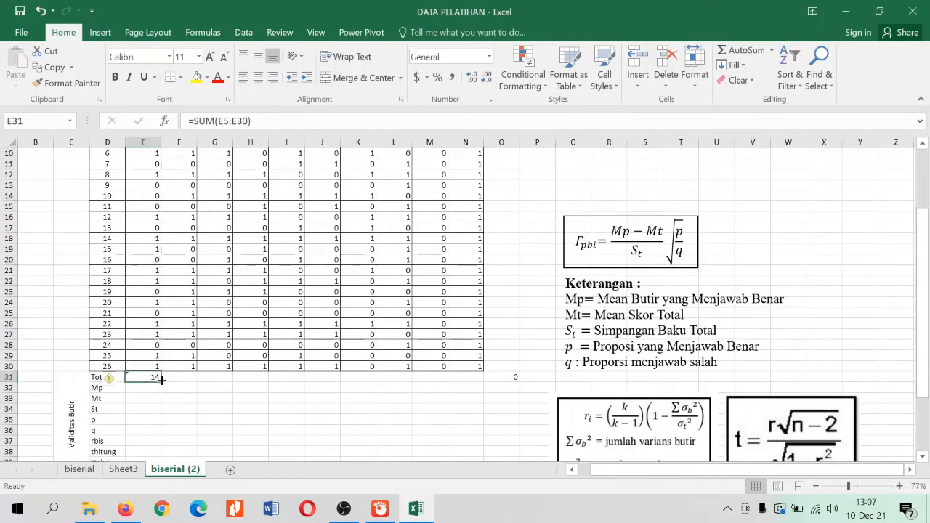
pyautogui.moveTo(161, 379); pyautogui.dragTo(482, 383)
# Calculate participant 1's total score in the Total column (O5) with a SUM of E5:N5
pyautogui.scroll(1, 510, 314)
pyautogui.scroll(1, 509, 314)
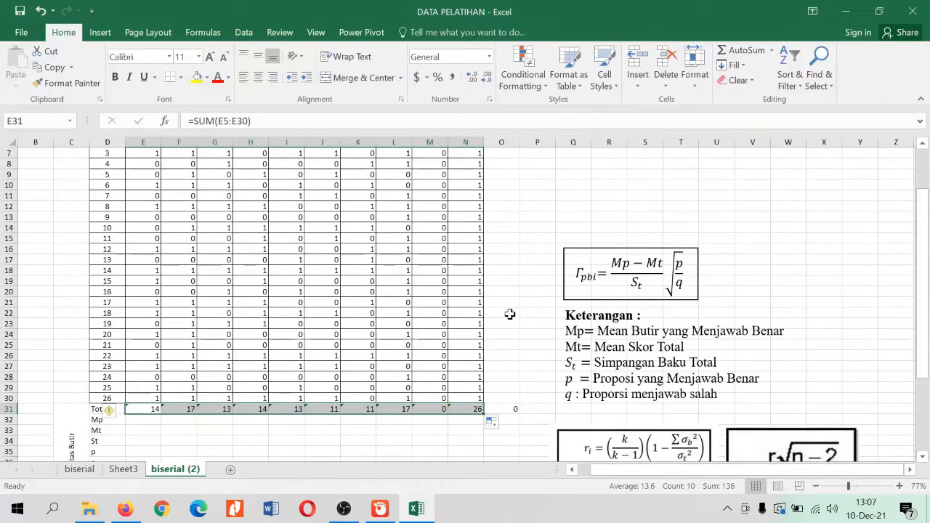
pyautogui.scroll(2, 521, 313)
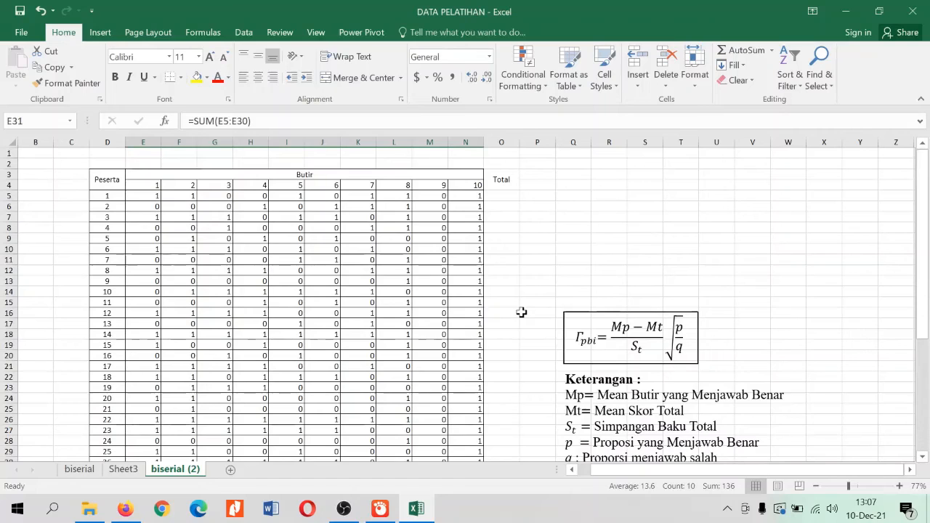
pyautogui.click(506, 196)
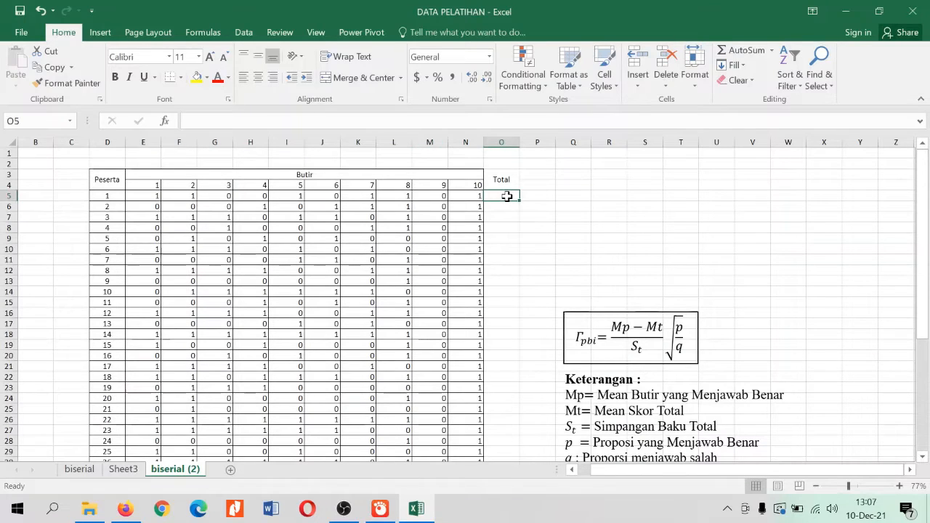
pyautogui.write('=sum(')
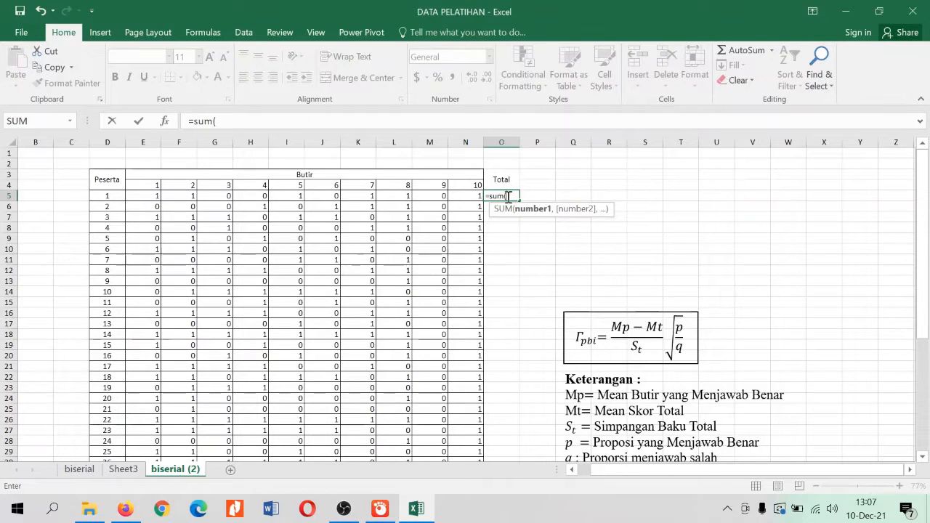
pyautogui.press('Left')
pyautogui.hotkey('shift', 'Left')
pyautogui.hotkey('shift', 'Left')
pyautogui.hotkey('shift', 'Left')
pyautogui.hotkey('shift', 'Left')
pyautogui.hotkey('shift', 'Left')
pyautogui.hotkey('shift', 'Left')
pyautogui.hotkey('shift', 'Left')
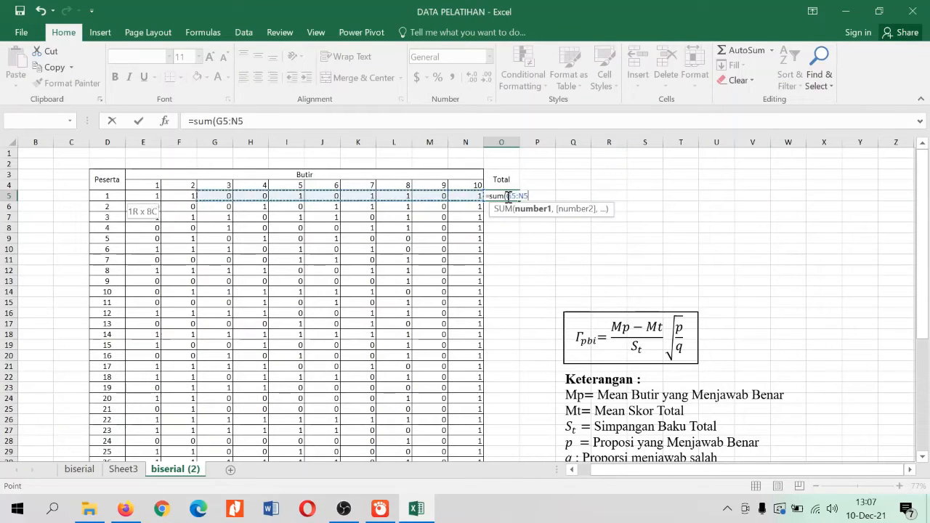
pyautogui.hotkey('shift', 'Left')
pyautogui.hotkey('shift', 'Left')
pyautogui.press('Return')
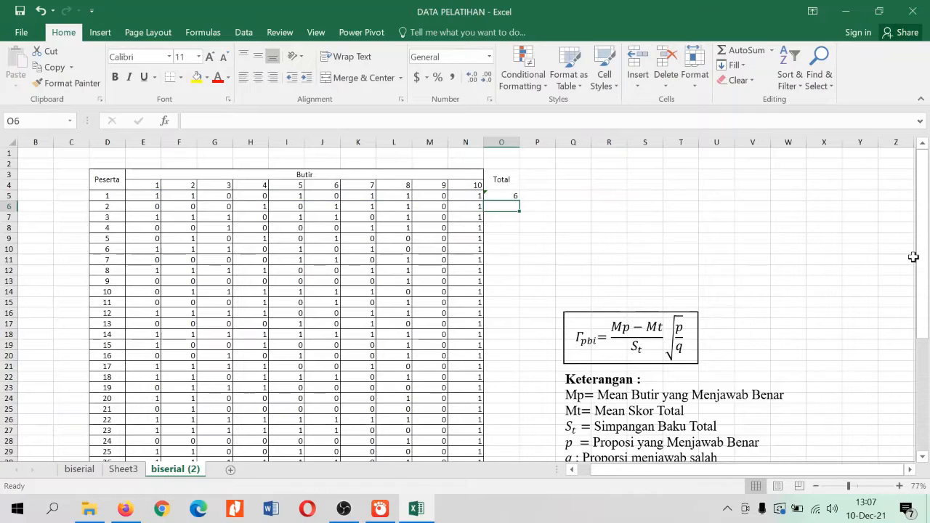
# Fill participant 1's total formula down the Total column through participant 26 (O30)
pyautogui.click(500, 195)
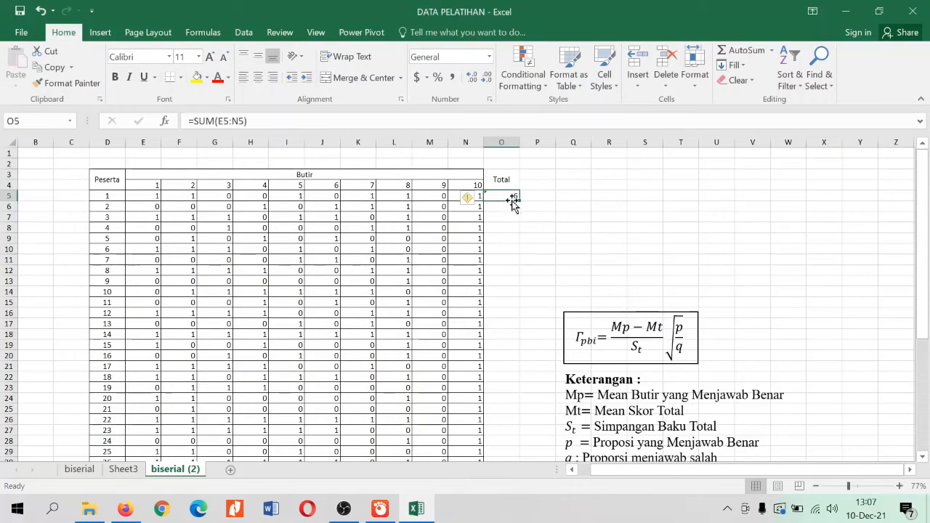
pyautogui.doubleClick(517, 200)
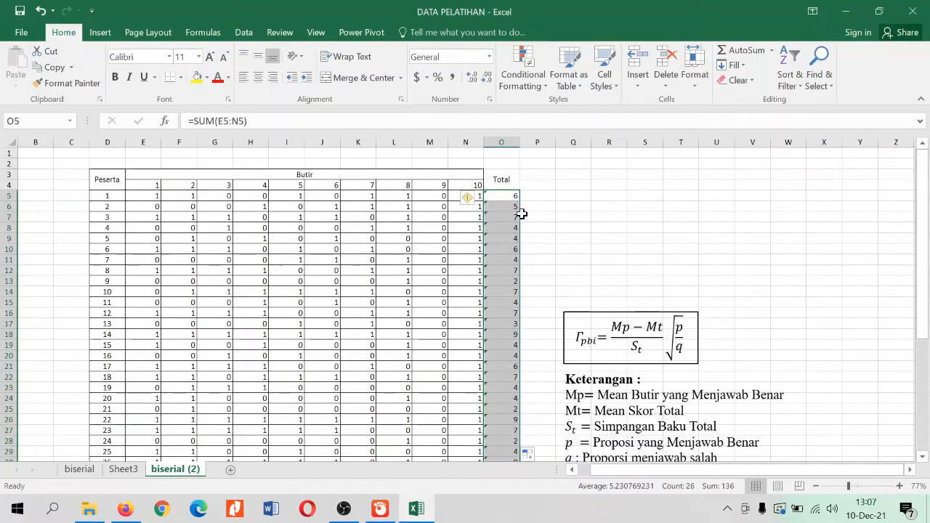
pyautogui.scroll(-3, 529, 214)
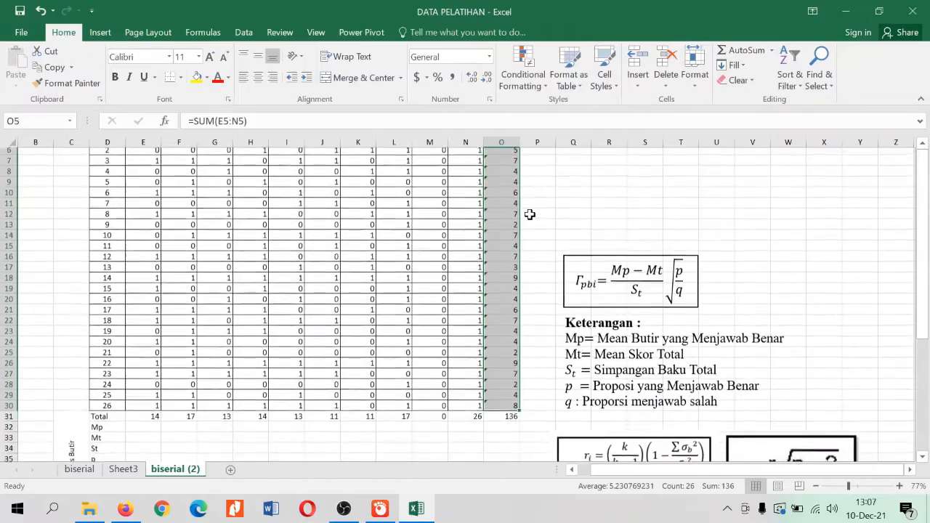
pyautogui.scroll(-1, 484, 238)
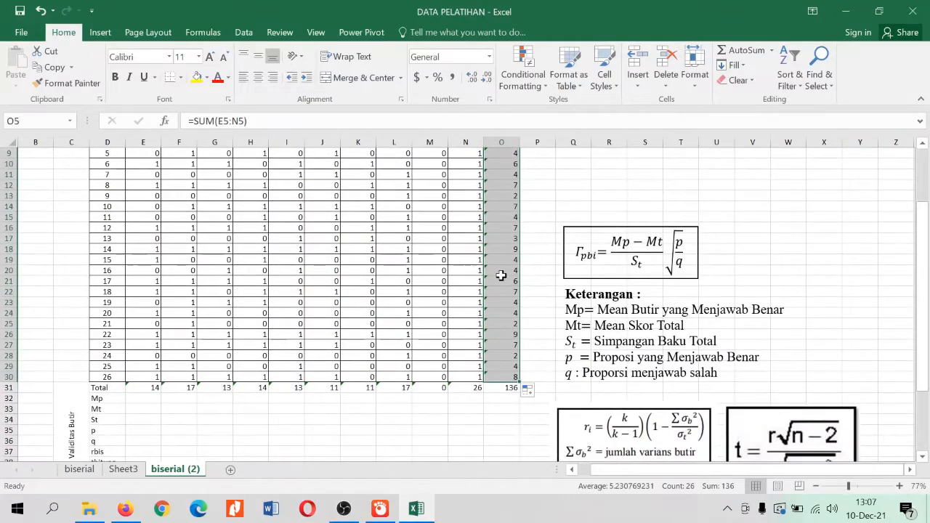
# Review the participant totals in column O and the item totals in row 31
pyautogui.scroll(3, 502, 275)
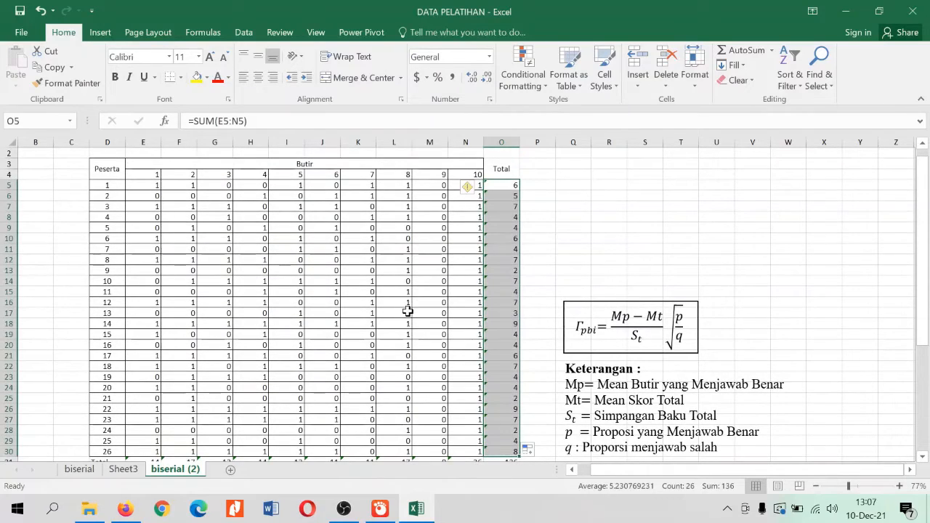
pyautogui.scroll(-2, 409, 312)
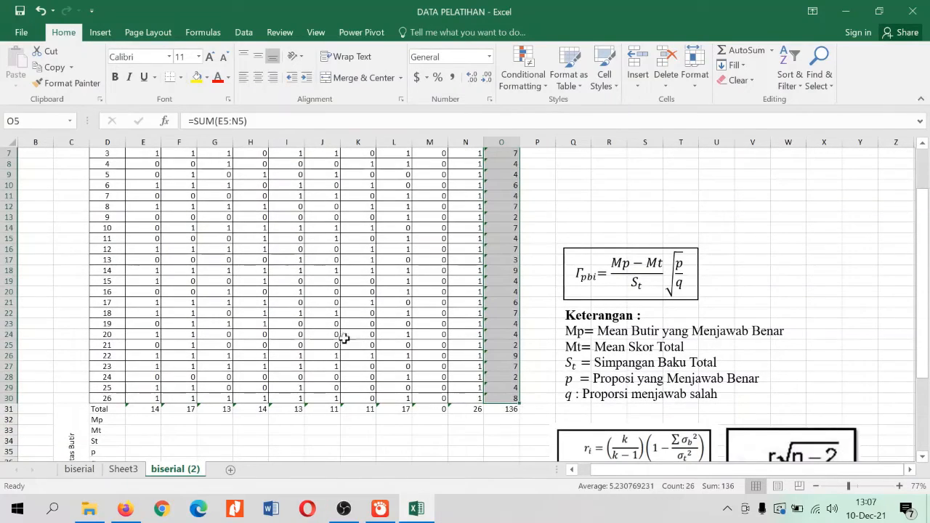
pyautogui.scroll(2, 460, 263)
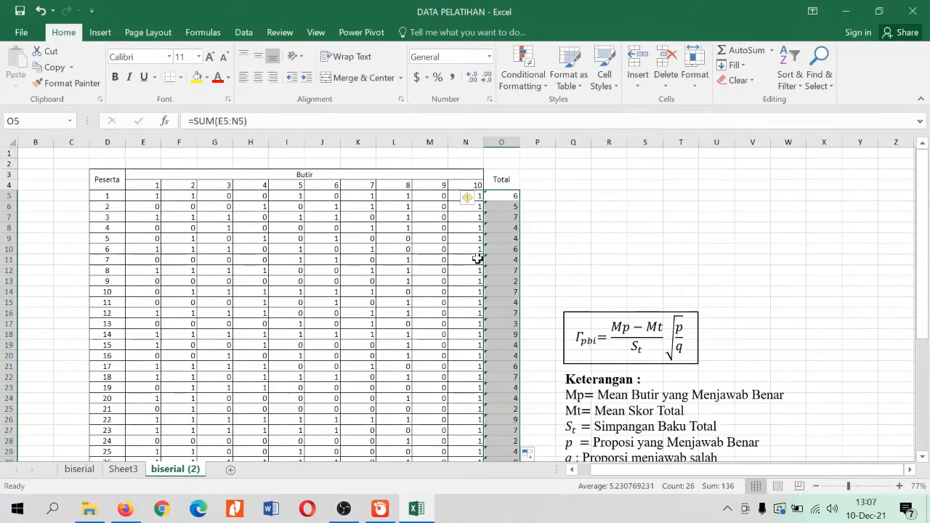
pyautogui.scroll(-2, 445, 274)
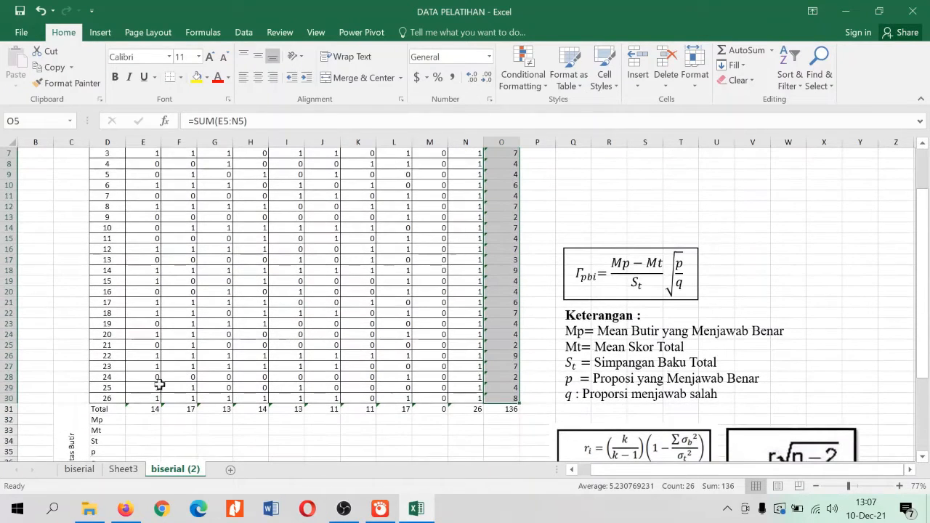
pyautogui.click(115, 411)
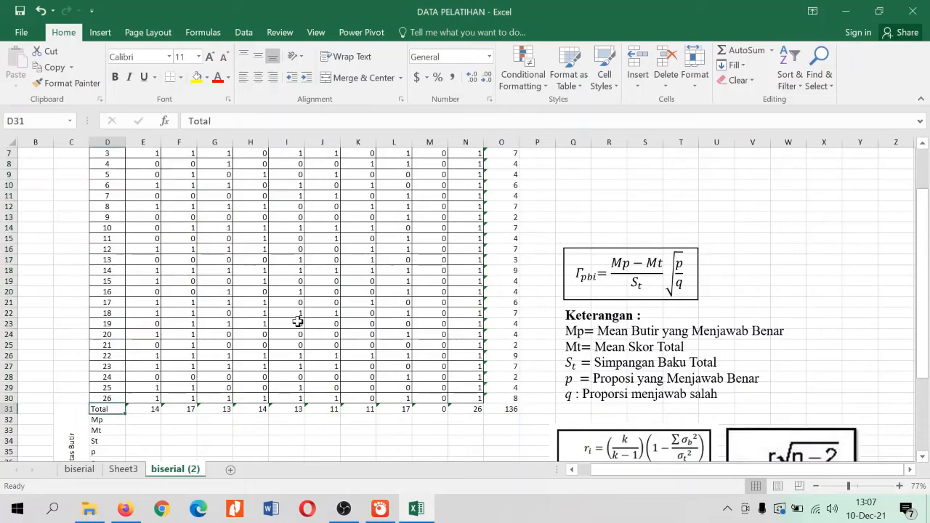
pyautogui.scroll(2, 298, 322)
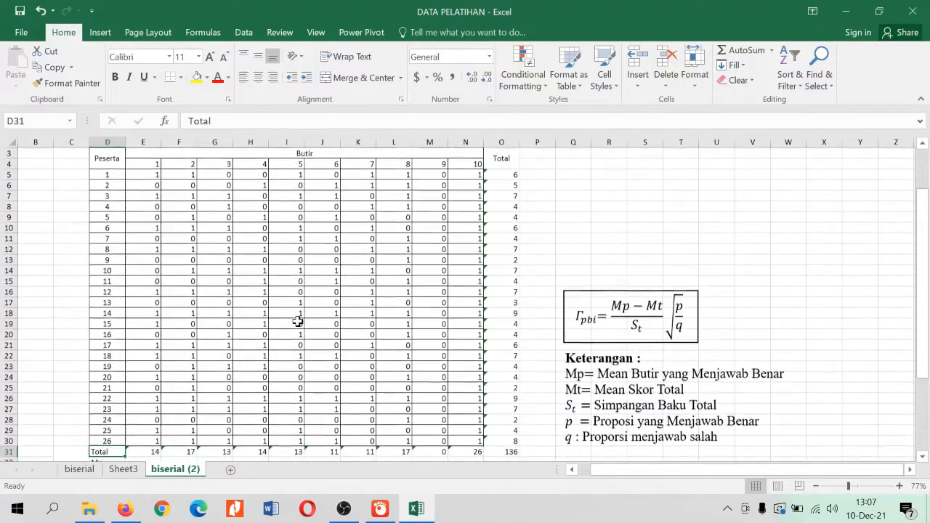
# Examine the Validitas Butir block below the totals, from Mp and Mt down to kriteria, alongside the point-biserial formula
pyautogui.scroll(-2, 298, 322)
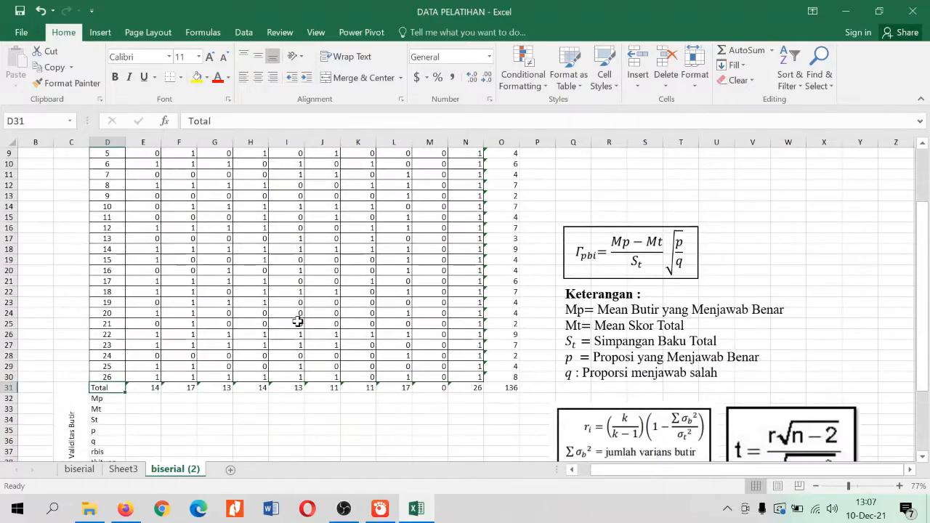
pyautogui.scroll(-1, 322, 320)
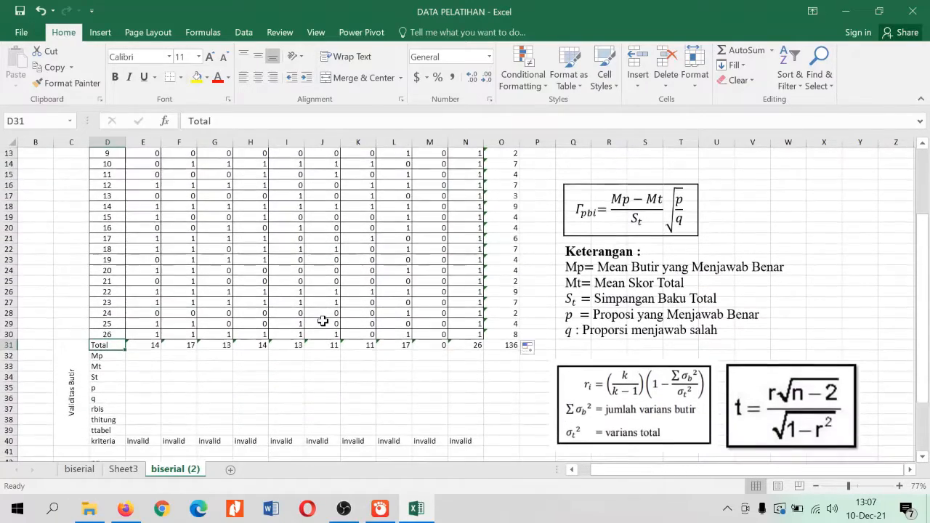
pyautogui.scroll(-1, 323, 321)
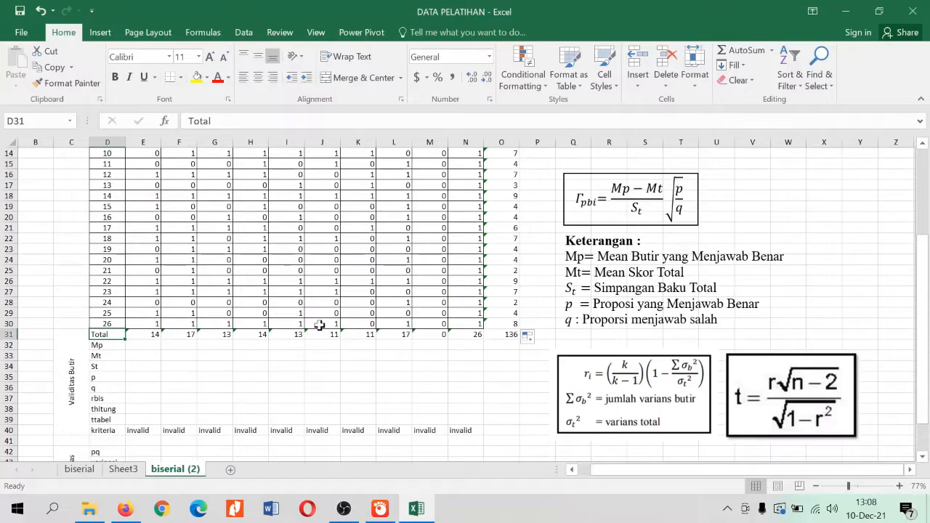
pyautogui.click(108, 354)
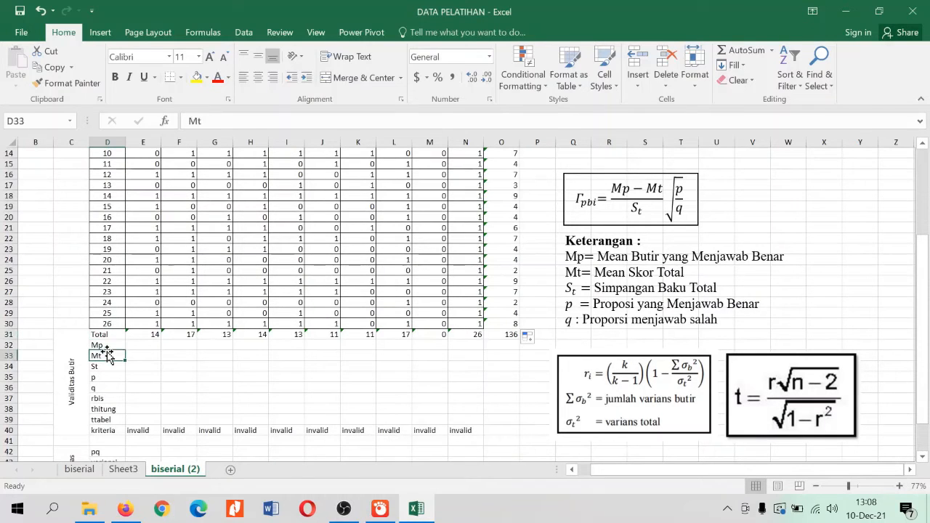
pyautogui.click(73, 372)
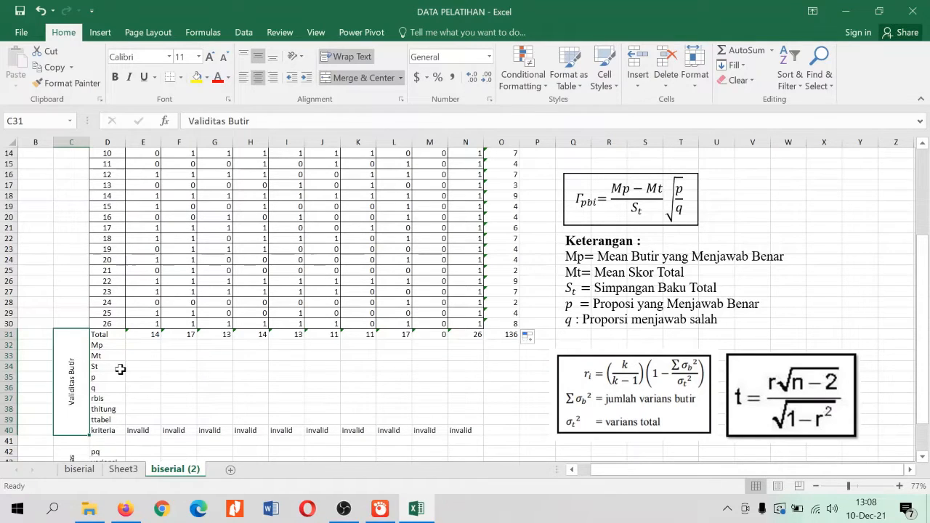
pyautogui.click(114, 345)
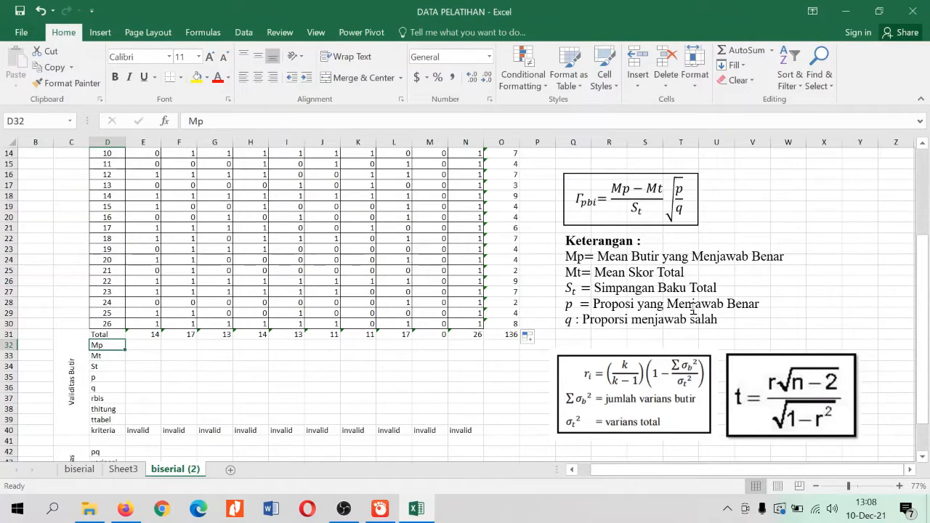
# Calculate item 1's Mp in E32 with =SUMIF(E5:E30,1,O5:O30)/E31
pyautogui.click(149, 346)
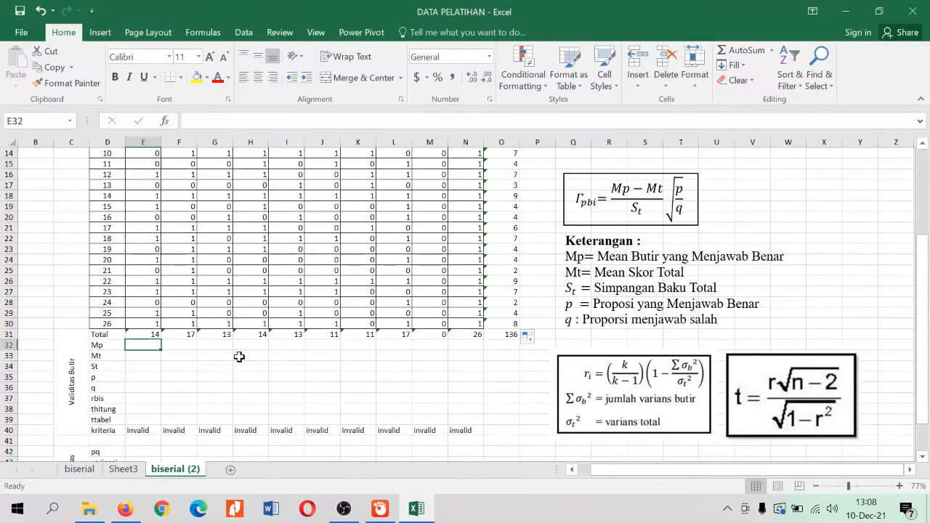
pyautogui.write('=SUMIF')
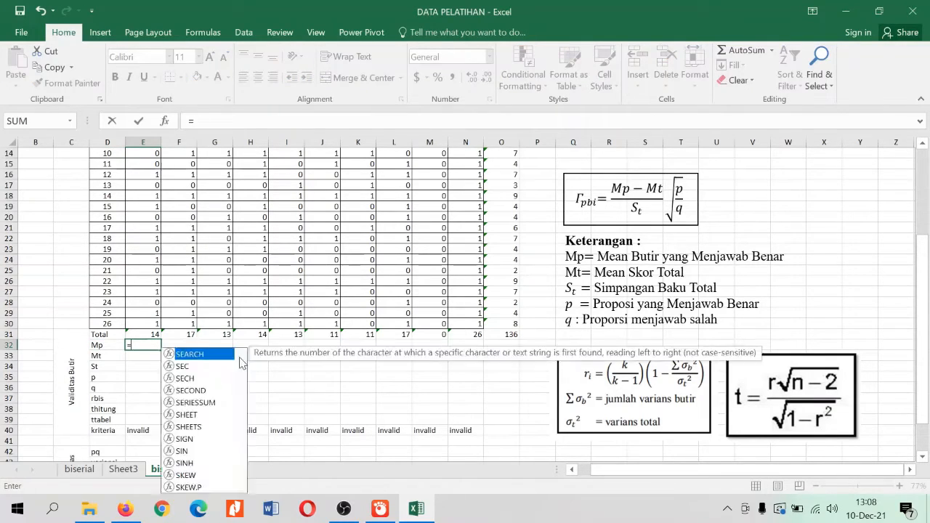
pyautogui.write('(')
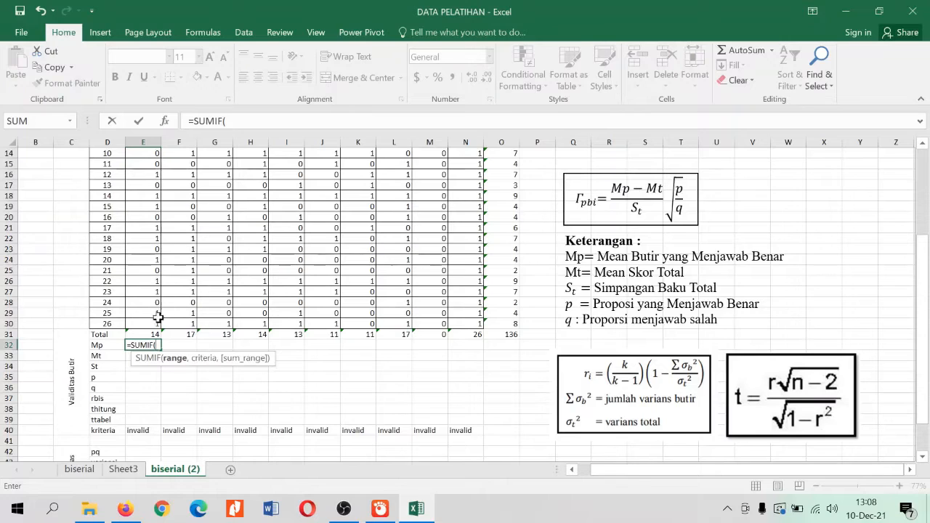
pyautogui.moveTo(149, 324); pyautogui.dragTo(149, 164)
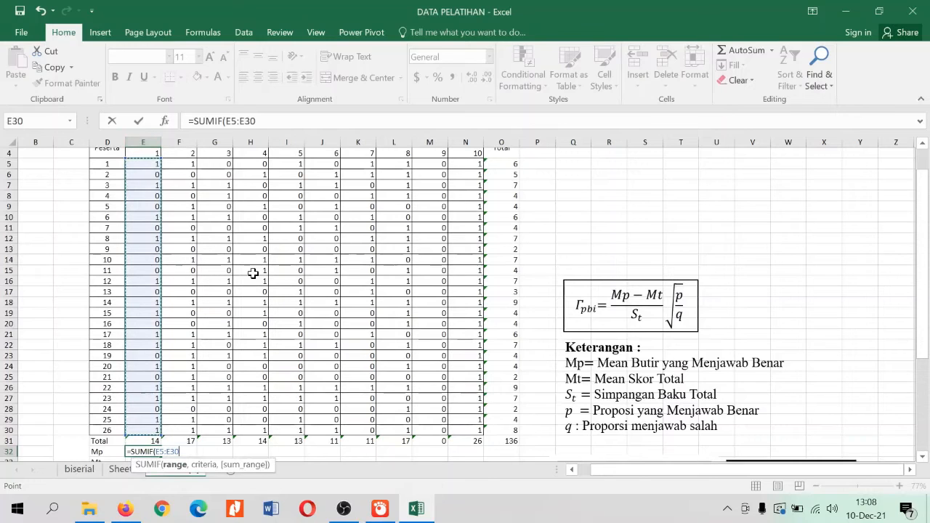
pyautogui.scroll(-1, 286, 284)
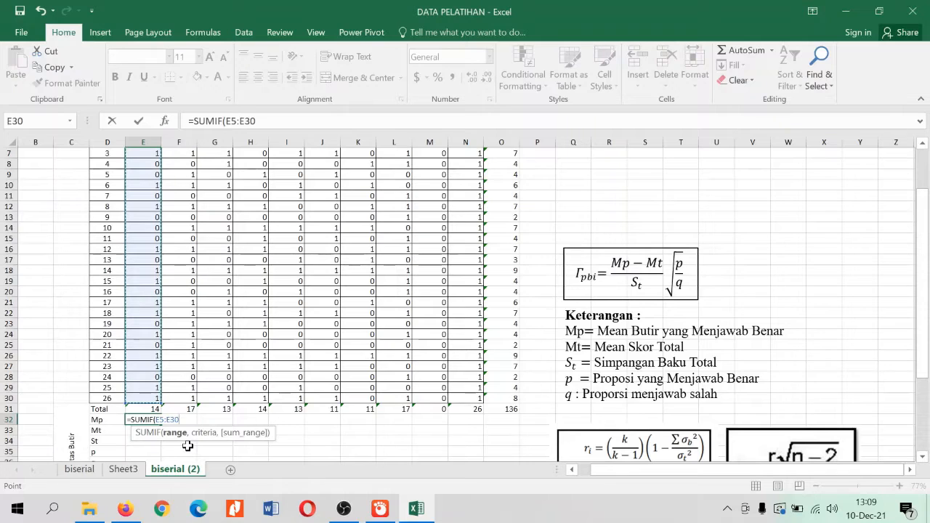
pyautogui.write(',')
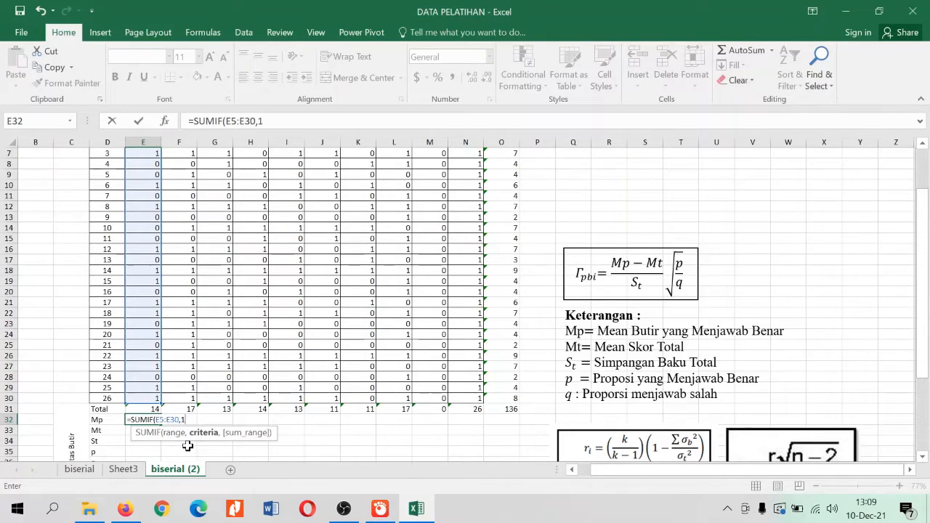
pyautogui.write('1,')
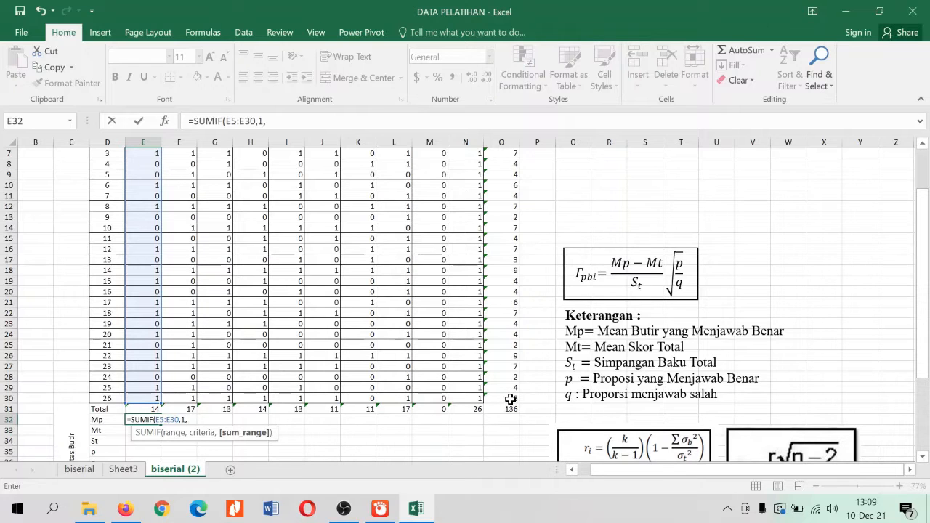
pyautogui.moveTo(511, 398); pyautogui.dragTo(511, 164)
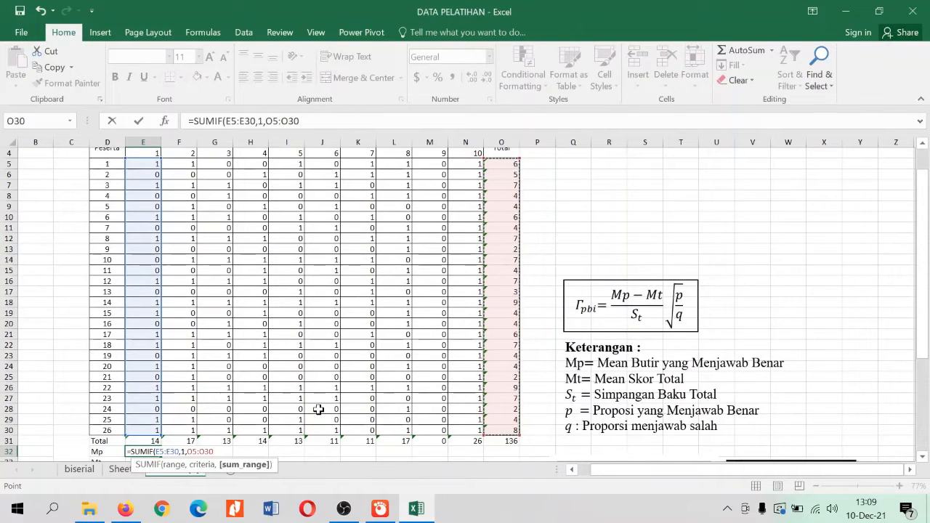
pyautogui.write(')')
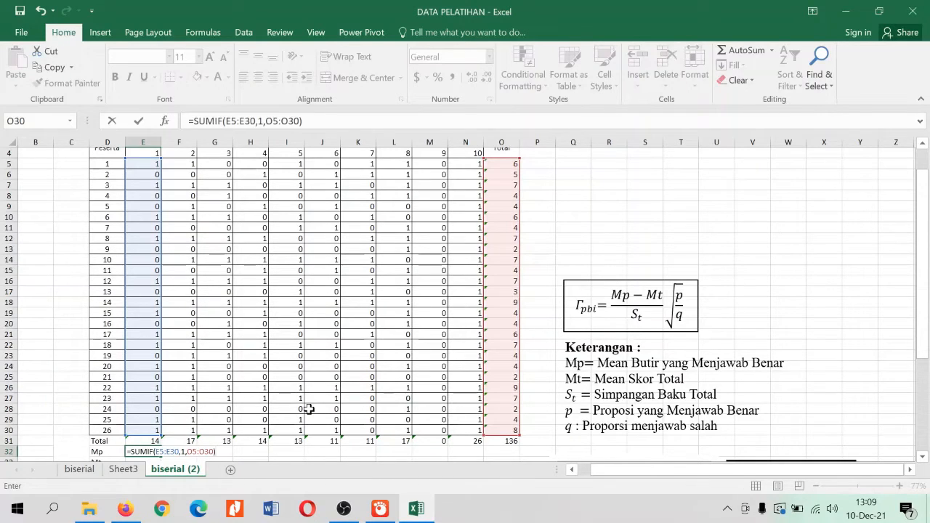
pyautogui.write('/')
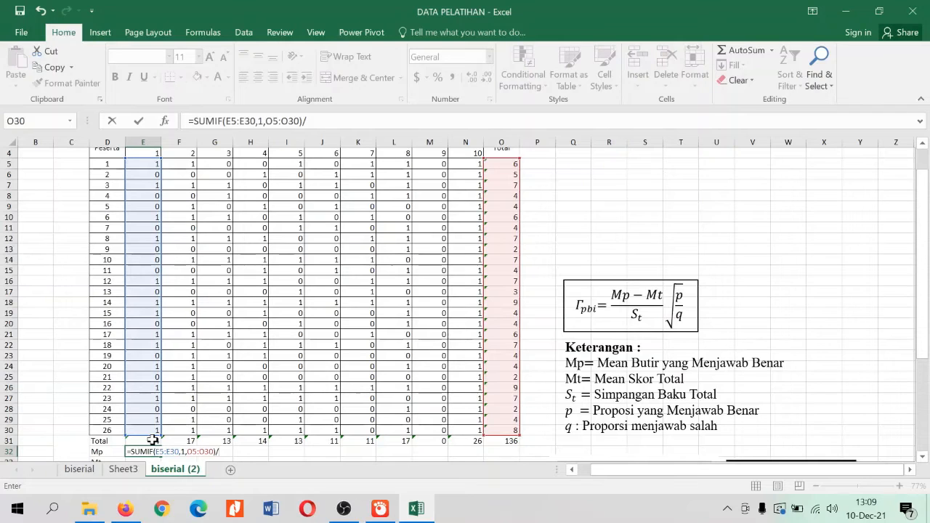
pyautogui.click(152, 440)
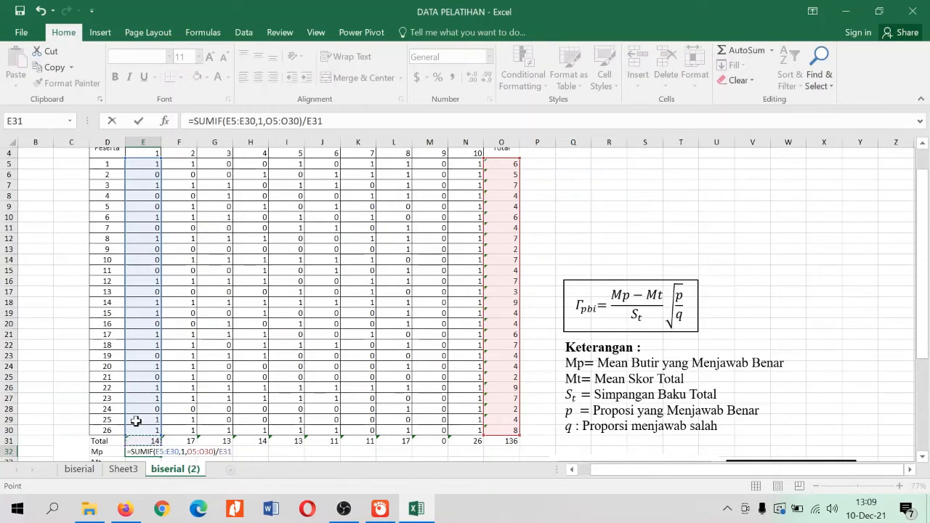
pyautogui.press('Return')
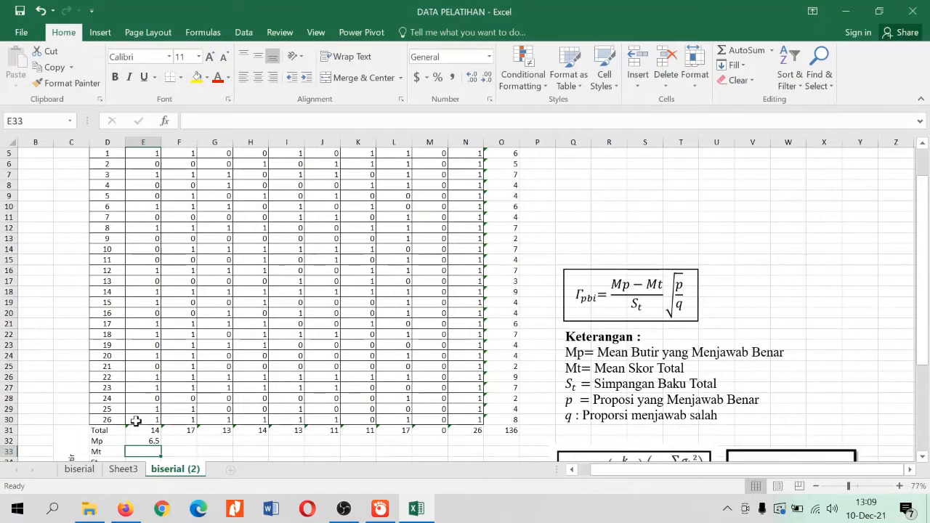
# Try to fill item 1's Mp formula across row 32 through item 10 (N32)
pyautogui.scroll(-1, 136, 422)
pyautogui.click(151, 409)
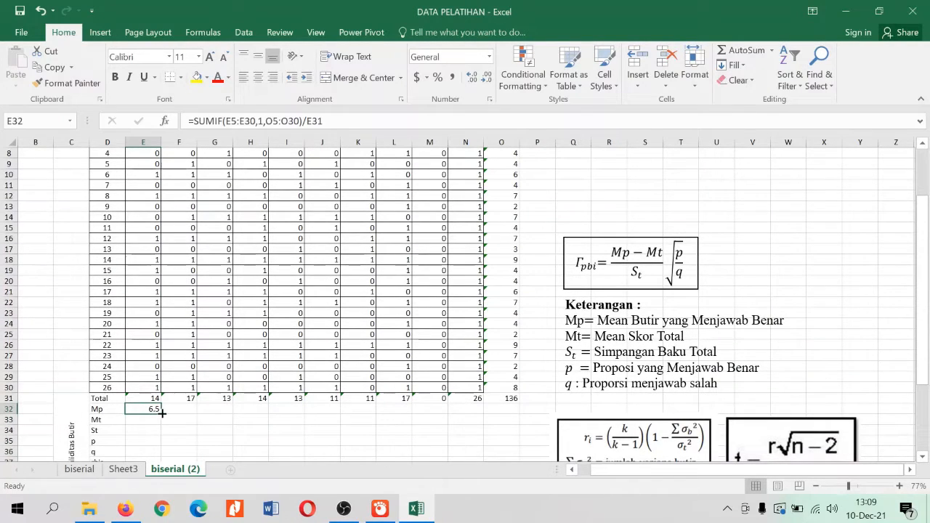
pyautogui.moveTo(162, 412); pyautogui.dragTo(476, 409)
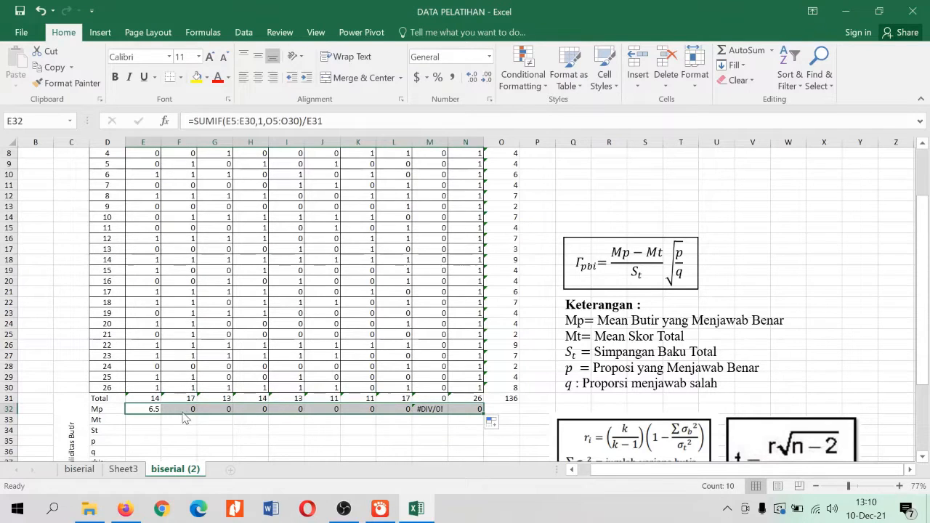
# Inspect the Mp formulas filled across row 32, checking which sum range each item's SUMIF refers to
pyautogui.click(270, 409)
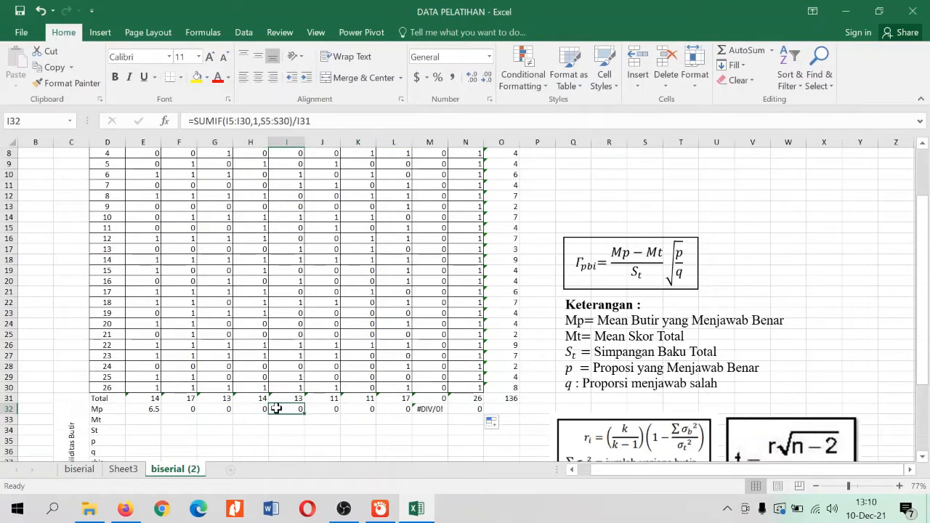
pyautogui.click(191, 410)
pyautogui.click(228, 411)
pyautogui.click(266, 410)
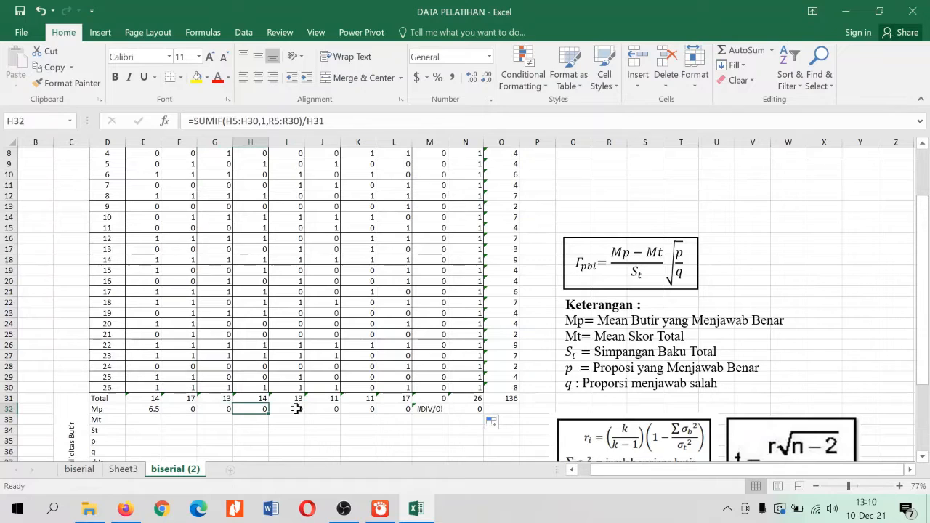
pyautogui.click(432, 408)
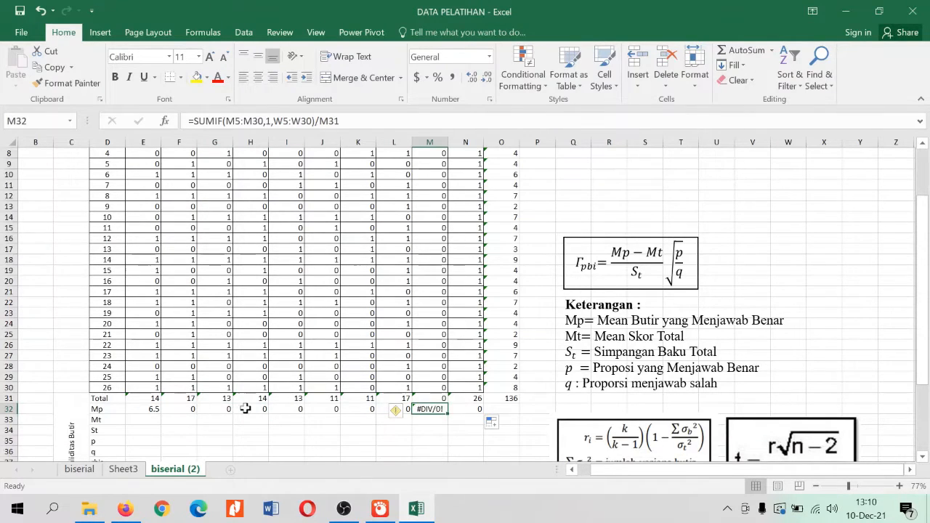
pyautogui.click(368, 408)
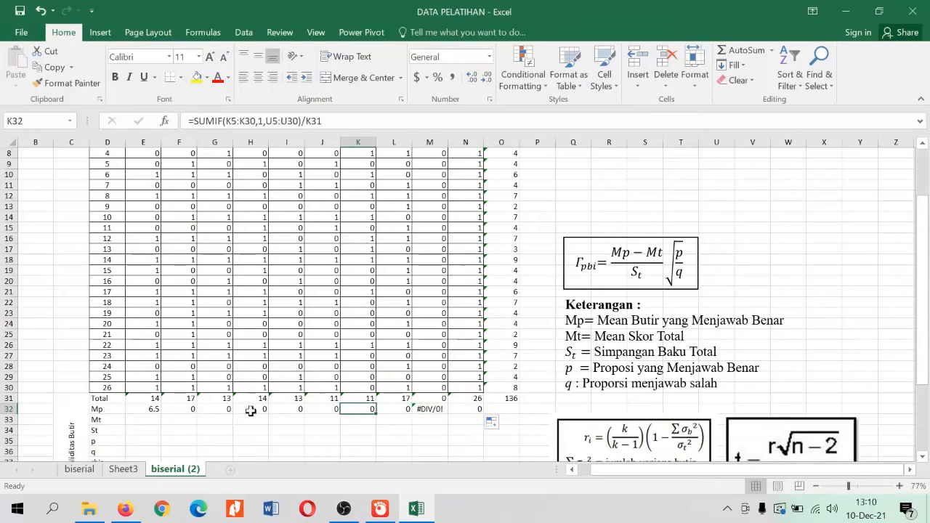
pyautogui.click(188, 410)
pyautogui.doubleClick(185, 409)
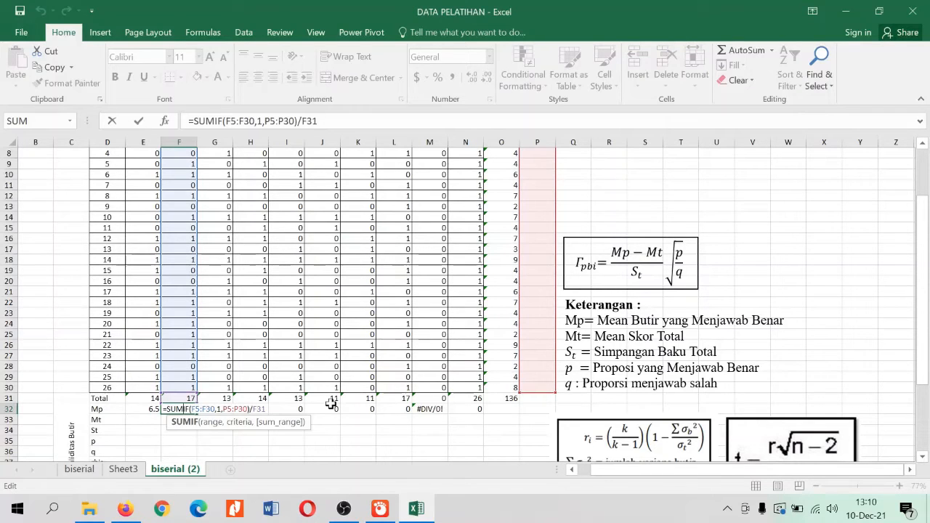
pyautogui.press('Return')
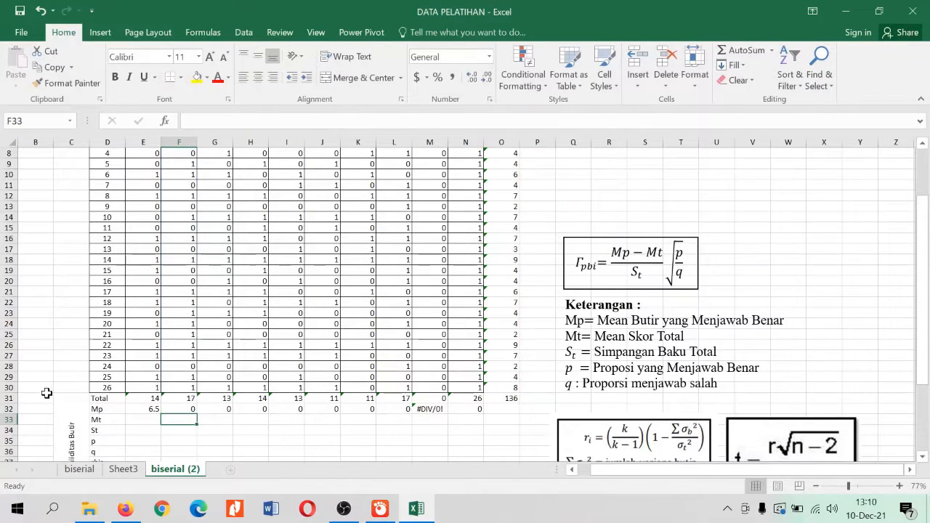
# Make the sum range in E32's Mp formula absolute as $O$5:$O$30 and refill the formula across row 32 through N32
pyautogui.doubleClick(149, 409)
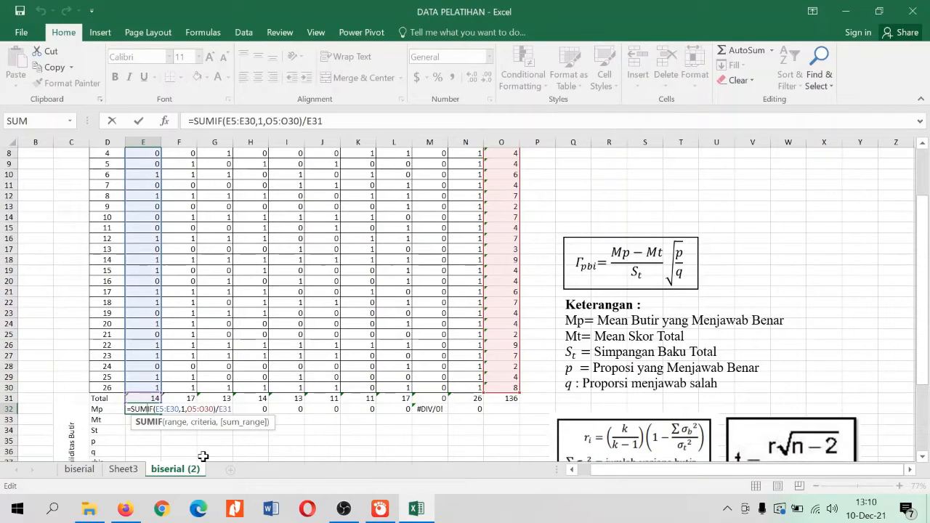
pyautogui.click(188, 404)
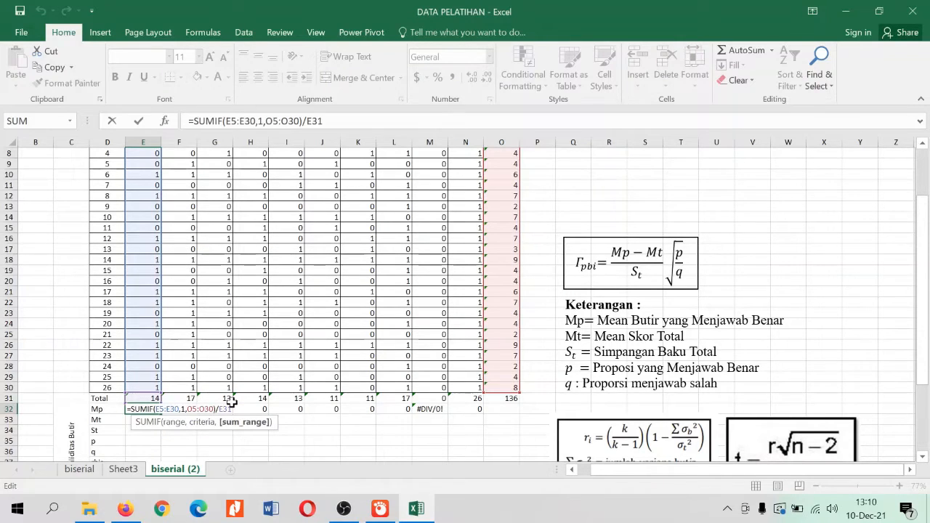
pyautogui.press('F4')
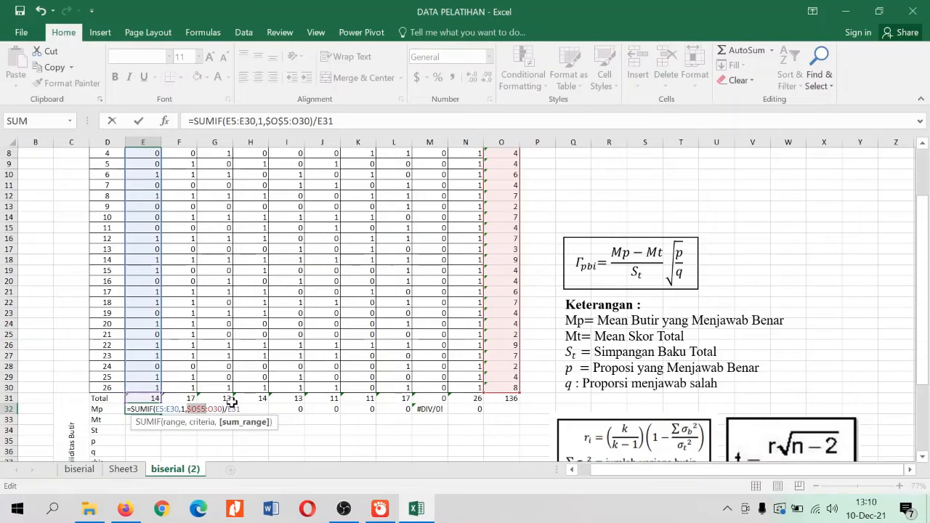
pyautogui.click(200, 404)
pyautogui.press('F4')
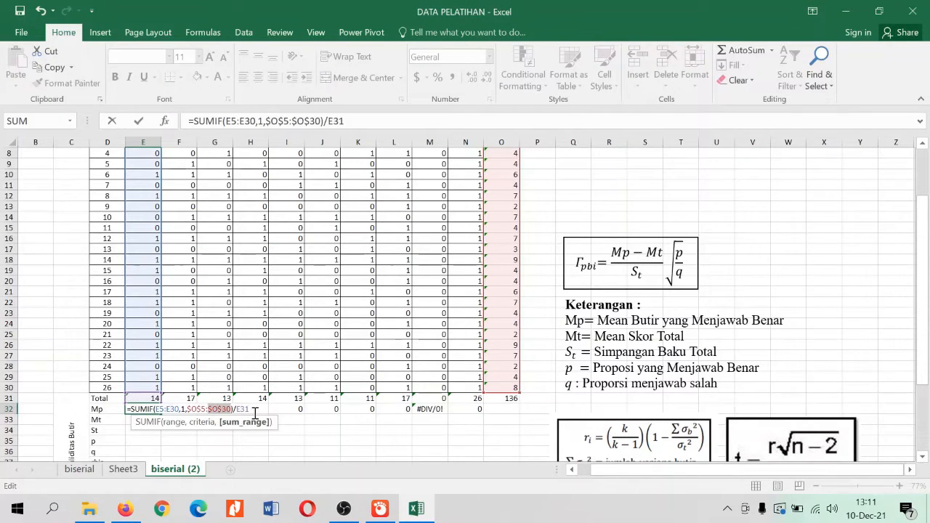
pyautogui.press('Return')
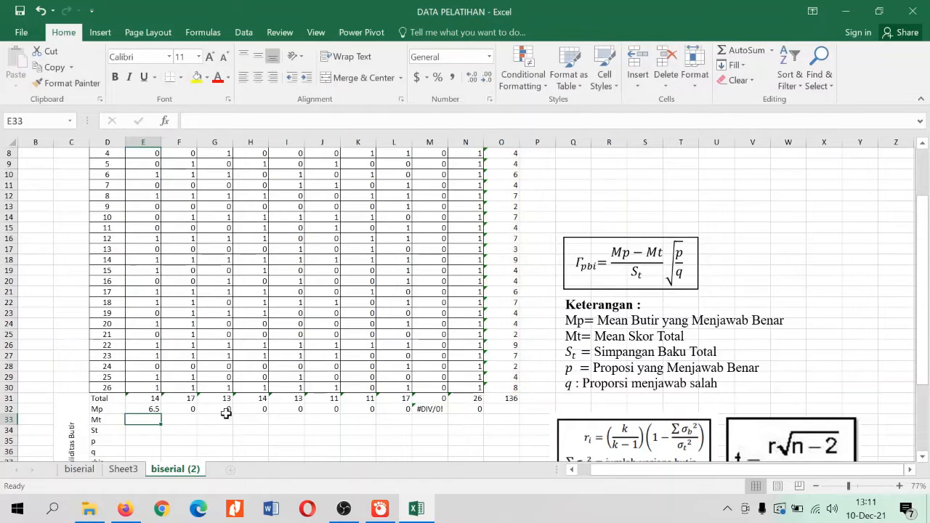
pyautogui.click(148, 410)
pyautogui.moveTo(162, 413); pyautogui.dragTo(472, 417)
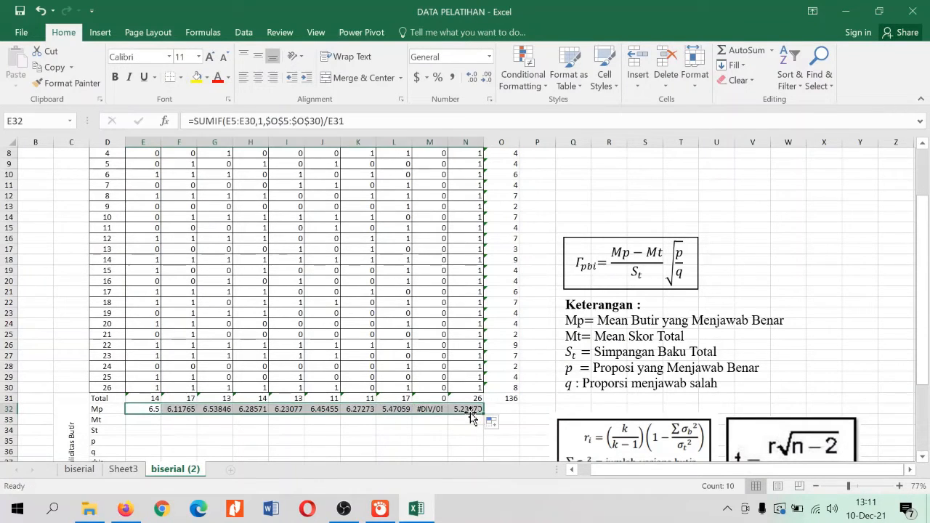
# Examine the Mp results of items 9 and 10 (M32 and N32) against the participants' scores in columns M and N
pyautogui.click(433, 409)
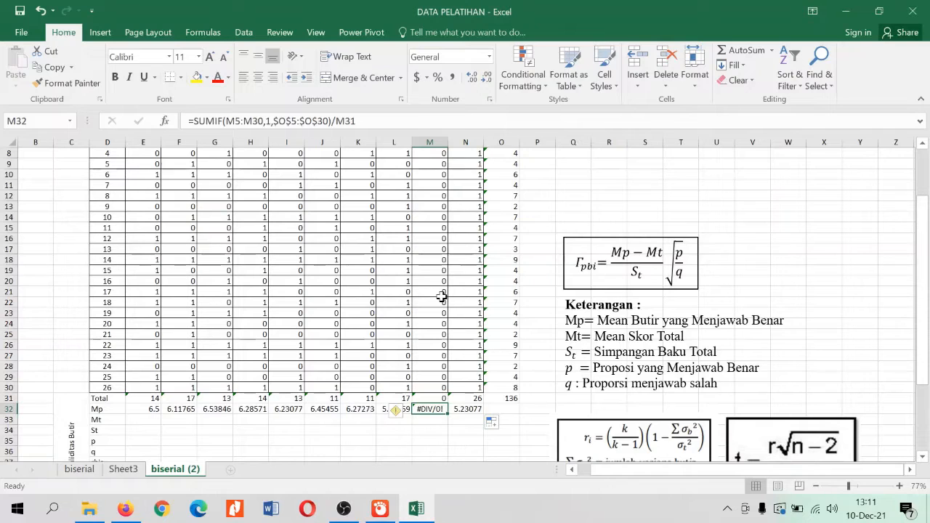
pyautogui.click(473, 284)
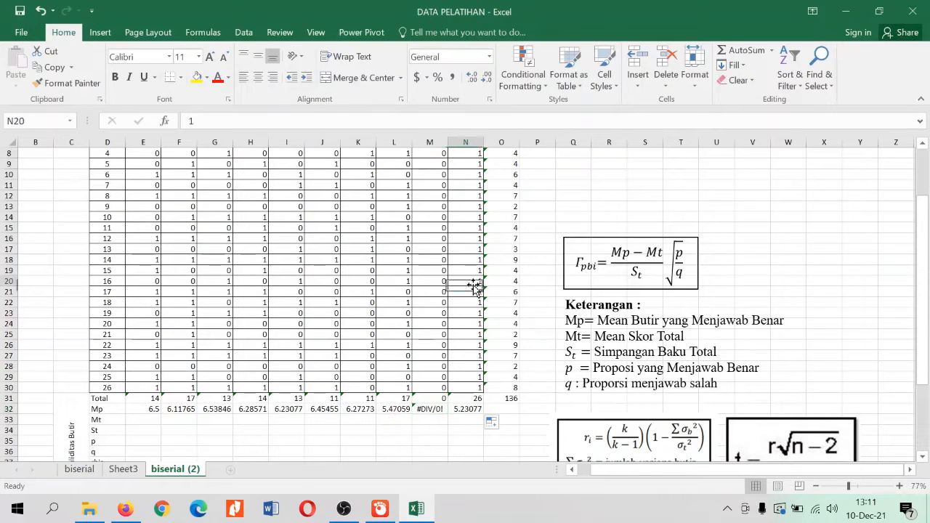
pyautogui.scroll(2, 474, 284)
pyautogui.scroll(-2, 473, 285)
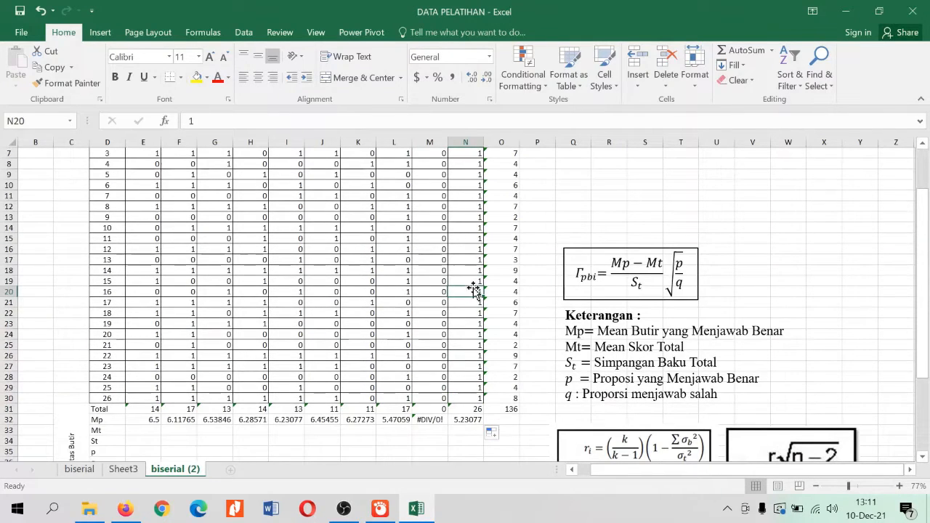
pyautogui.click(474, 419)
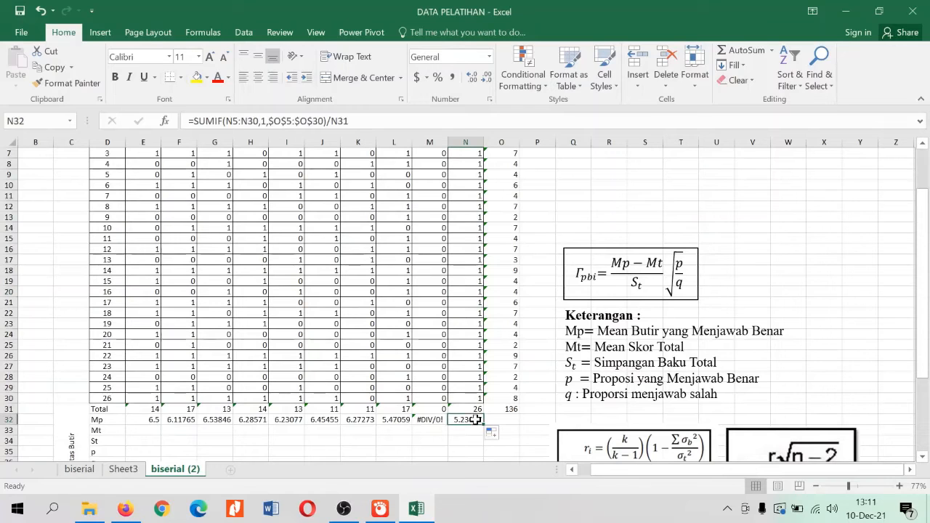
pyautogui.click(439, 367)
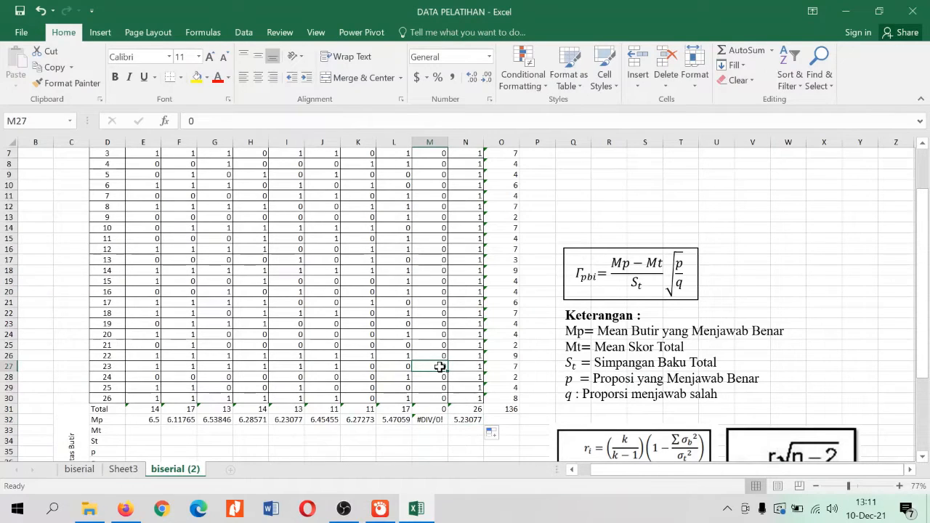
pyautogui.scroll(1, 440, 207)
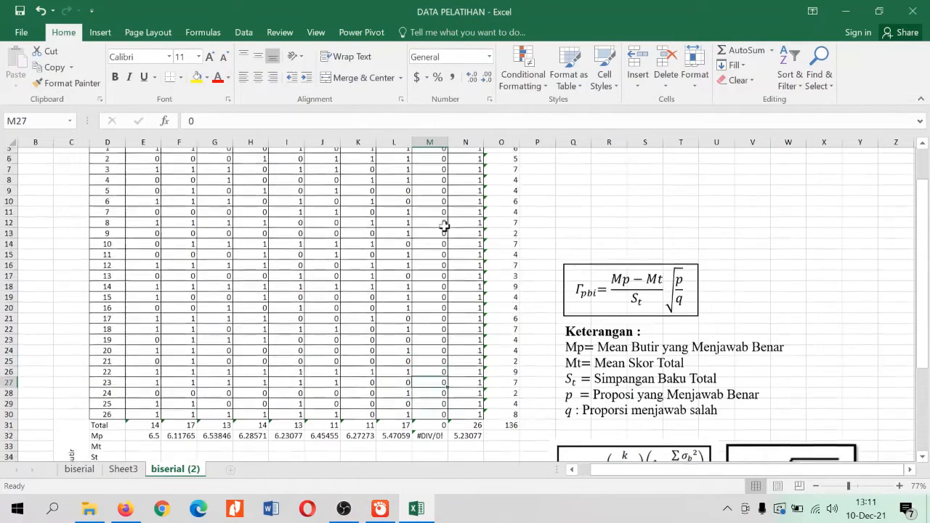
pyautogui.scroll(2, 444, 227)
pyautogui.scroll(-4, 443, 291)
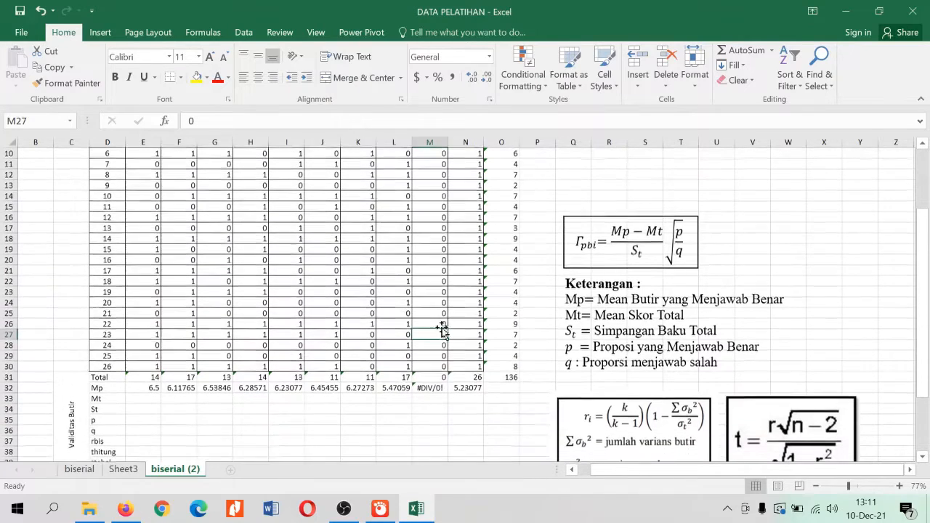
pyautogui.click(435, 387)
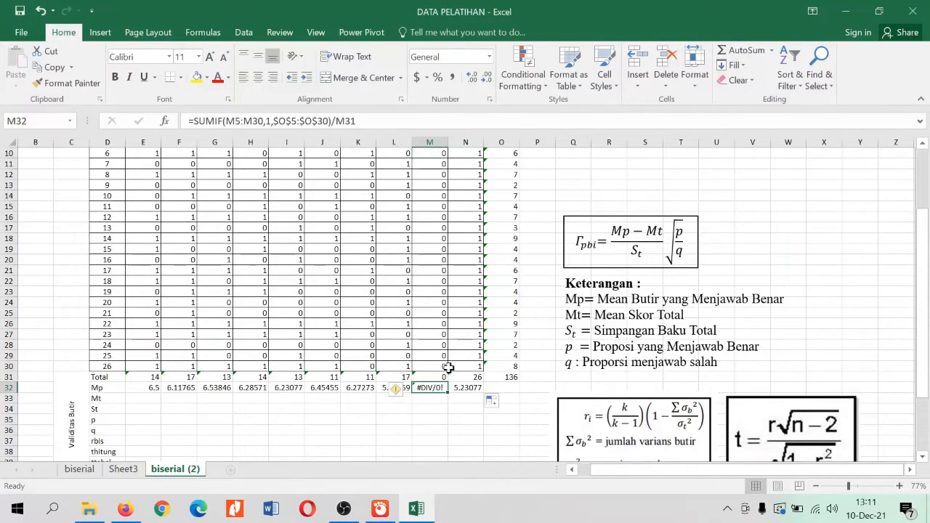
pyautogui.click(468, 261)
pyautogui.scroll(-1, 470, 260)
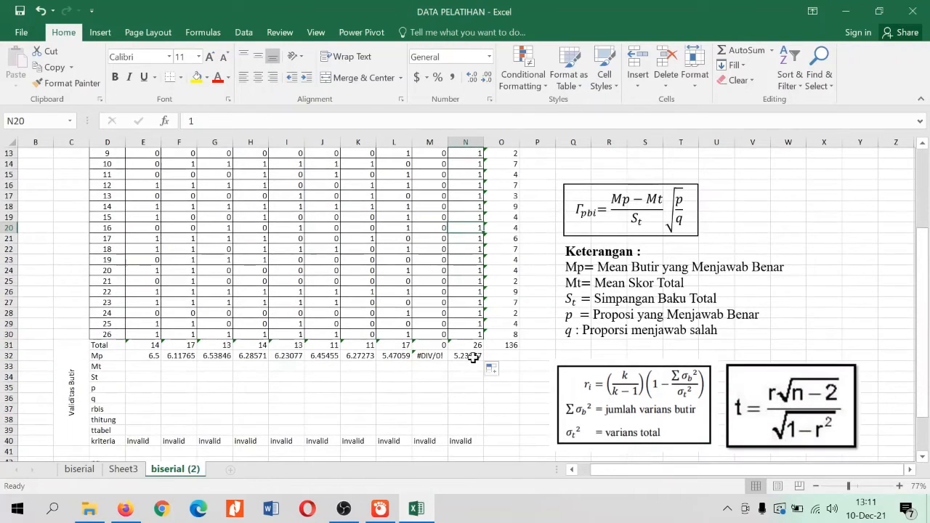
# Check item 10's Mp formula in N32 and the kriteria row's validity formulas across E40:N40
pyautogui.click(473, 355)
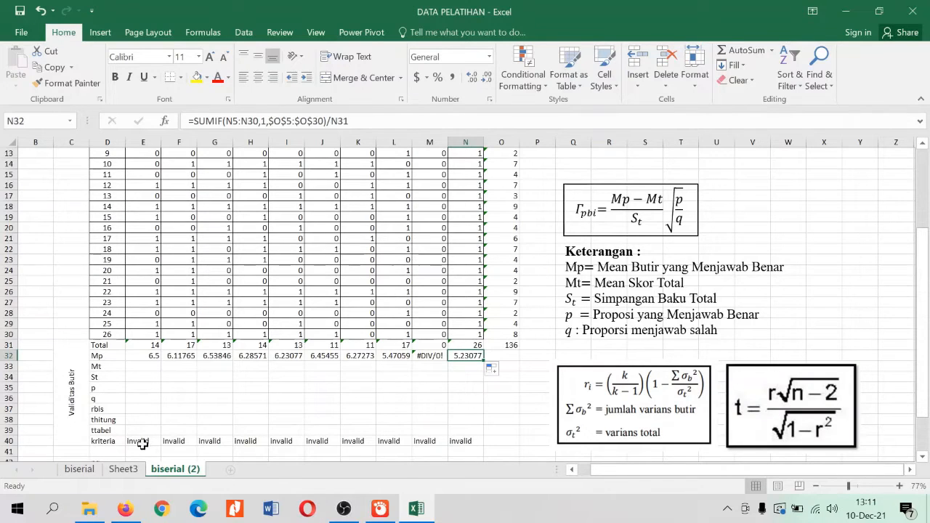
pyautogui.moveTo(138, 441); pyautogui.dragTo(474, 441)
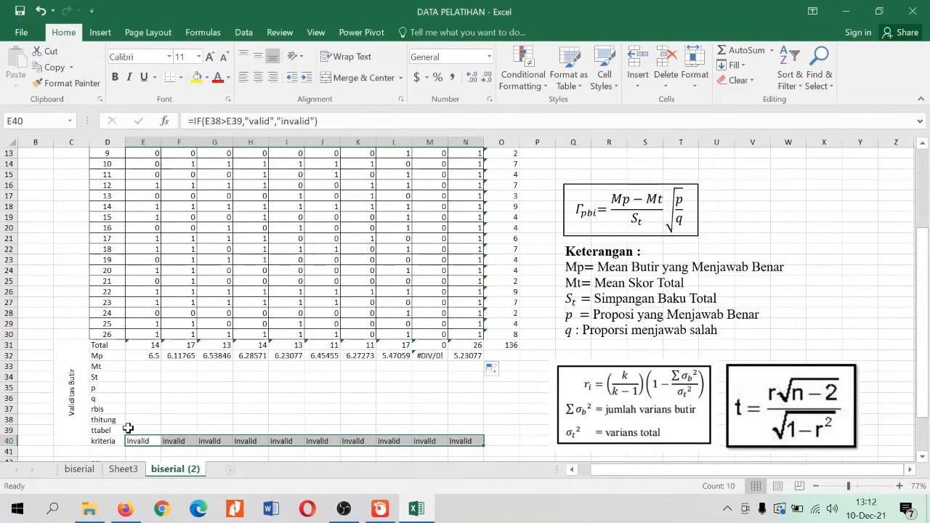
pyautogui.click(419, 386)
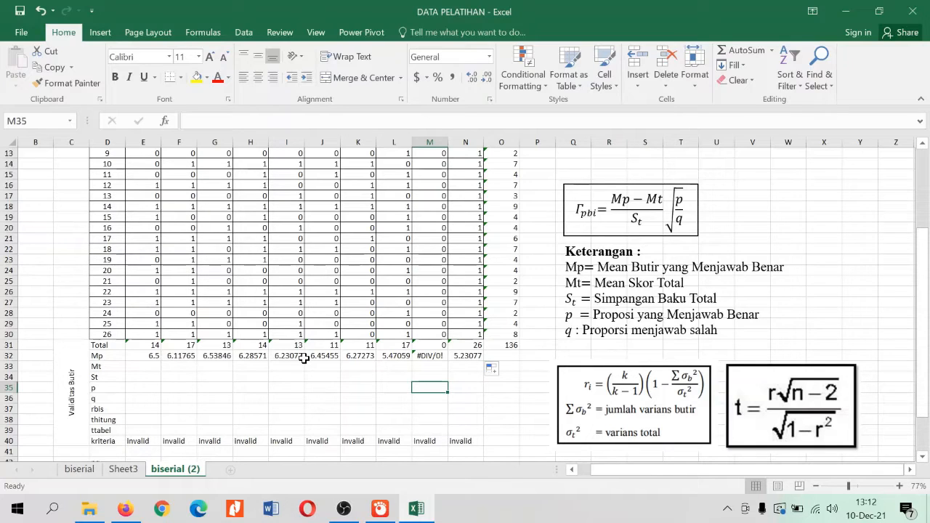
# Calculate item 1's Mt in E33 as the mean of all participants' total scores with =AVERAGE(O5:O30)
pyautogui.click(150, 368)
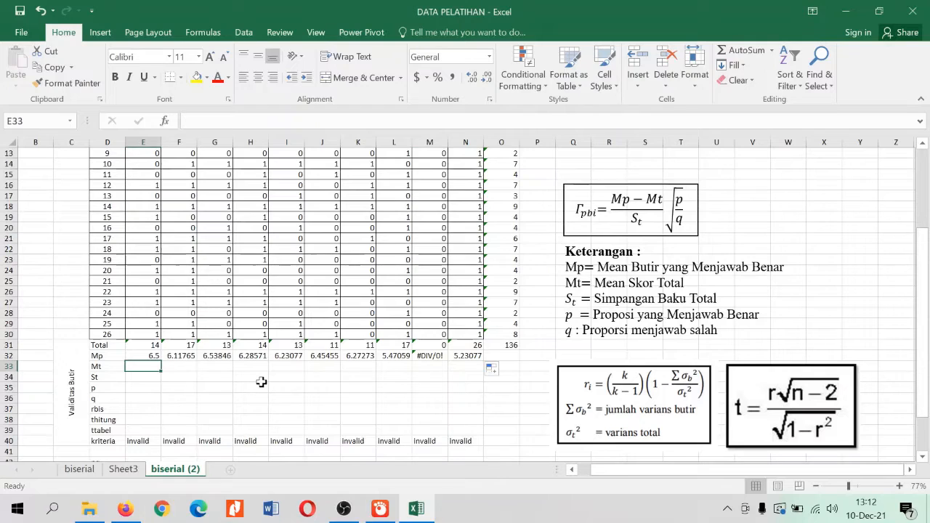
pyautogui.write('=')
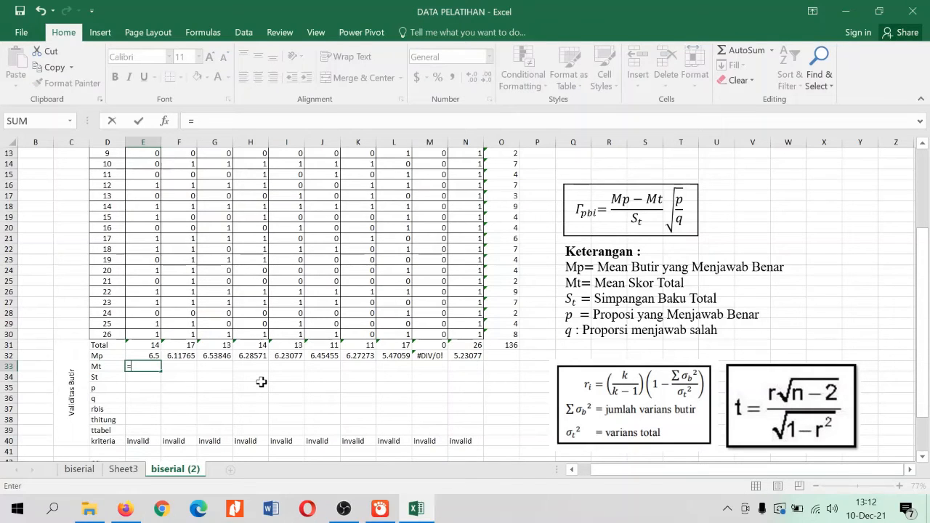
pyautogui.write('average')
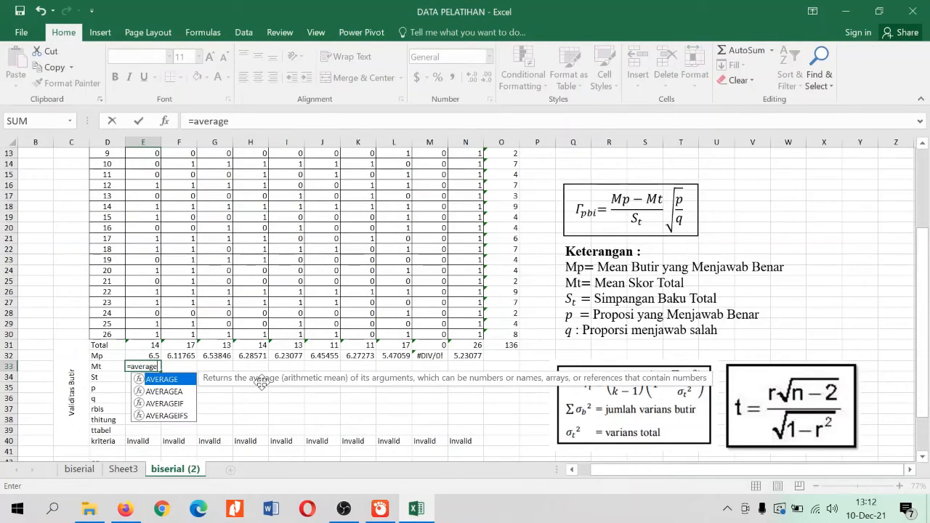
pyautogui.write('(')
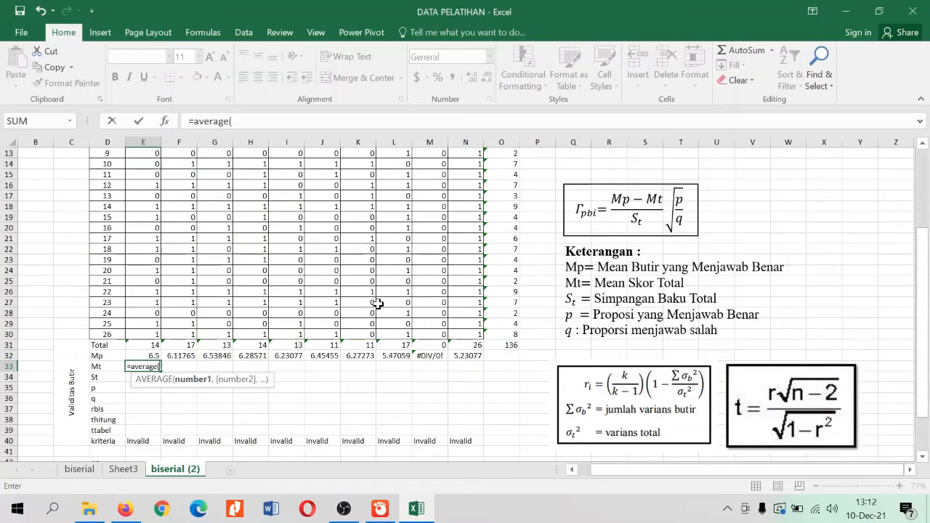
pyautogui.scroll(2, 528, 250)
pyautogui.scroll(2, 528, 250)
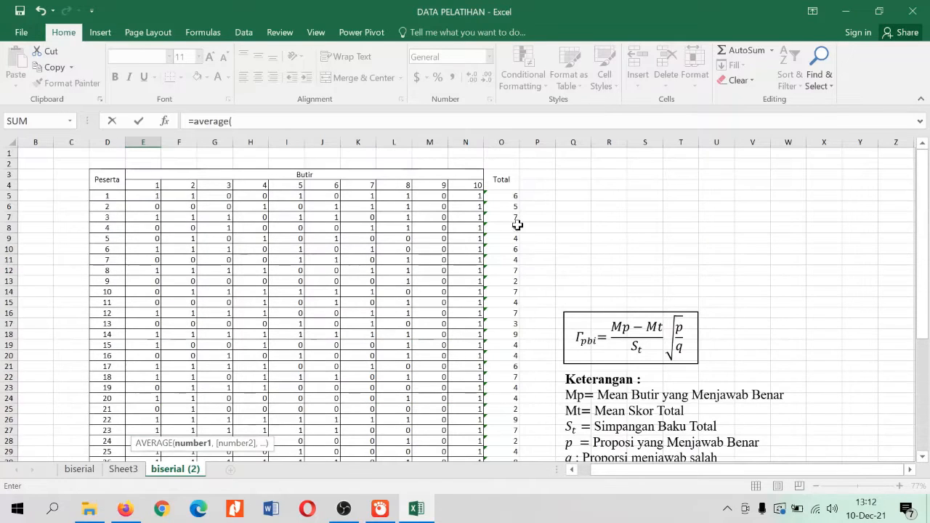
pyautogui.click(512, 196)
pyautogui.scroll(-1, 528, 317)
pyautogui.scroll(-2, 528, 317)
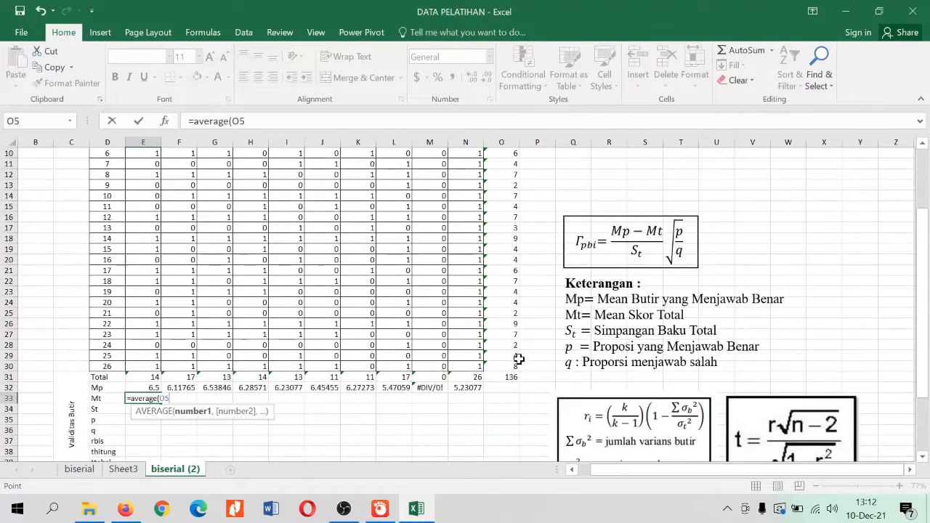
pyautogui.keyDown('shift'); pyautogui.click(510, 366); pyautogui.keyUp('shift')
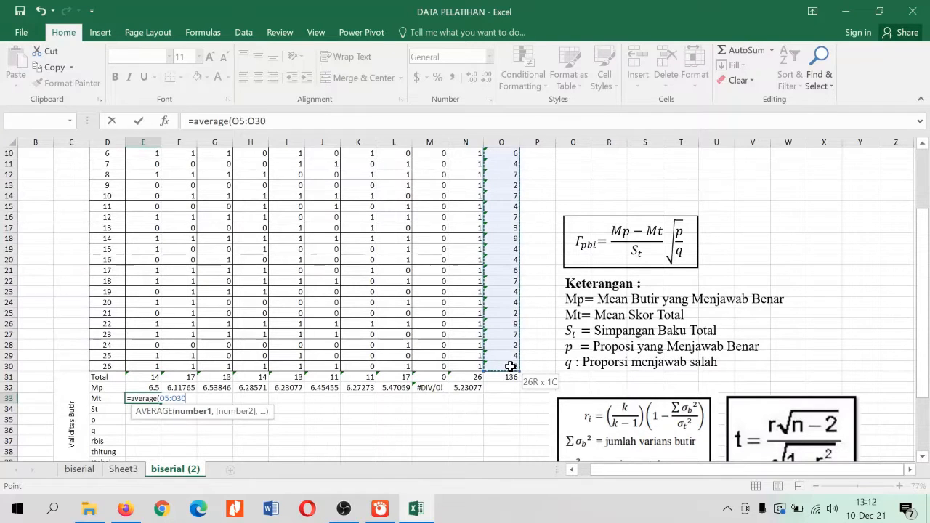
pyautogui.write(')')
pyautogui.hotkey('ctrl', 'Return')
pyautogui.press('Return')
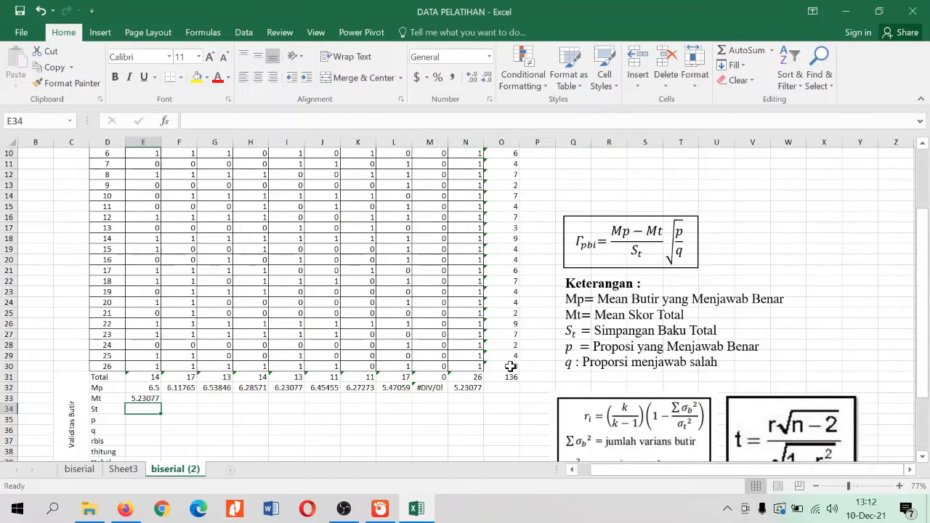
# Make the range in E33's Mt formula absolute as $O$5:$O$30 and fill the formula across row 33 through N33
pyautogui.click(146, 398)
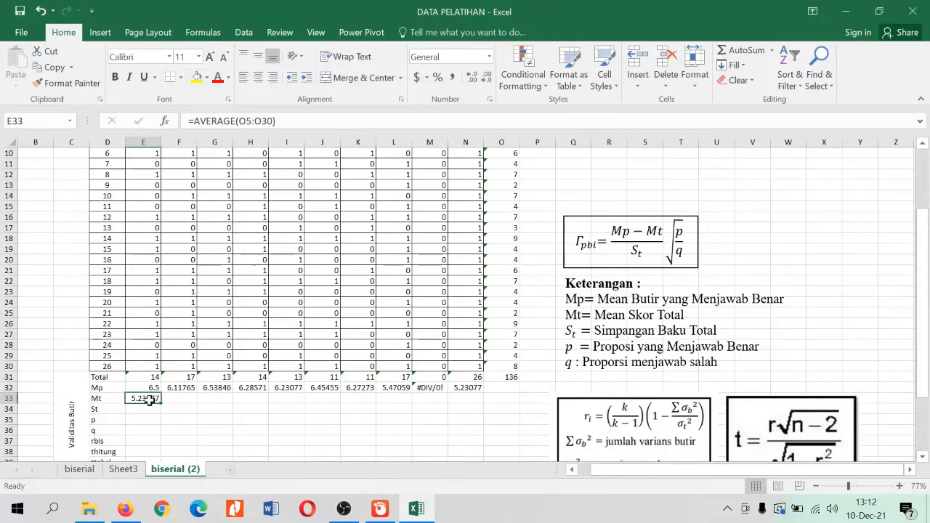
pyautogui.doubleClick(149, 398)
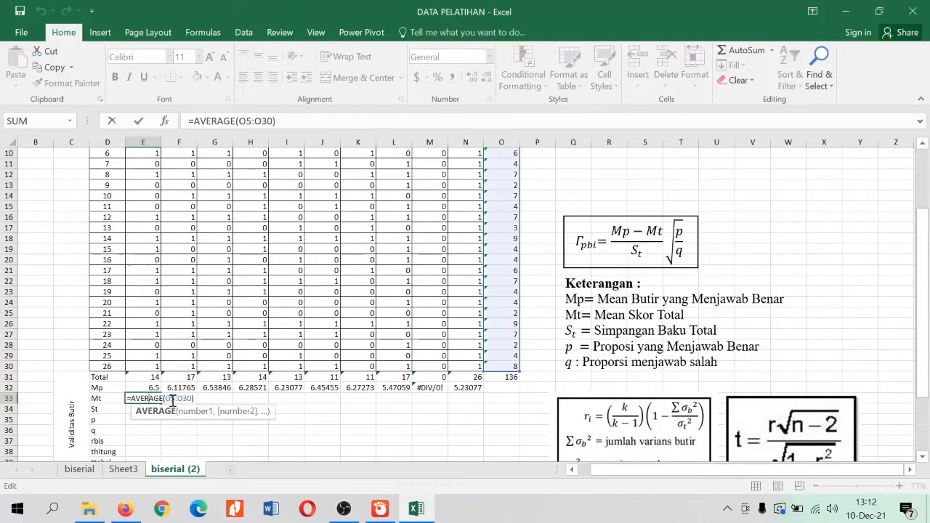
pyautogui.press('F4')
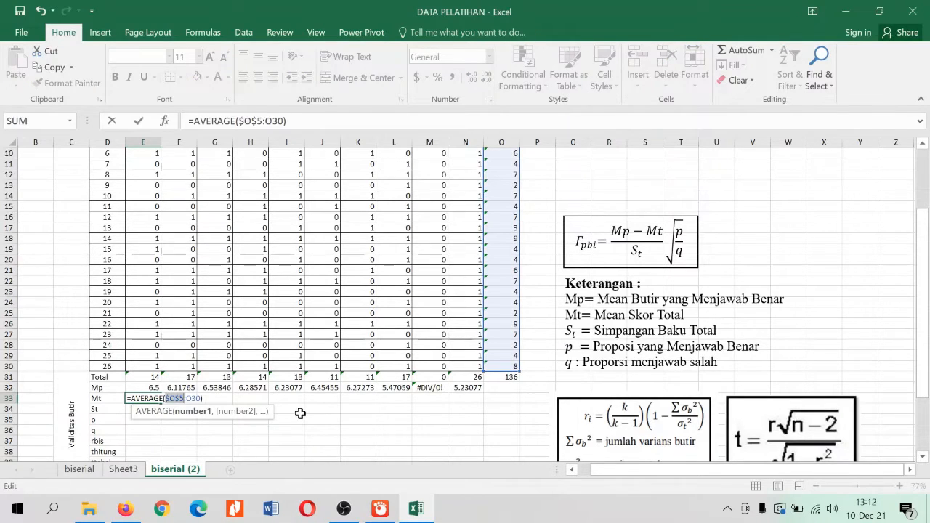
pyautogui.press('F4')
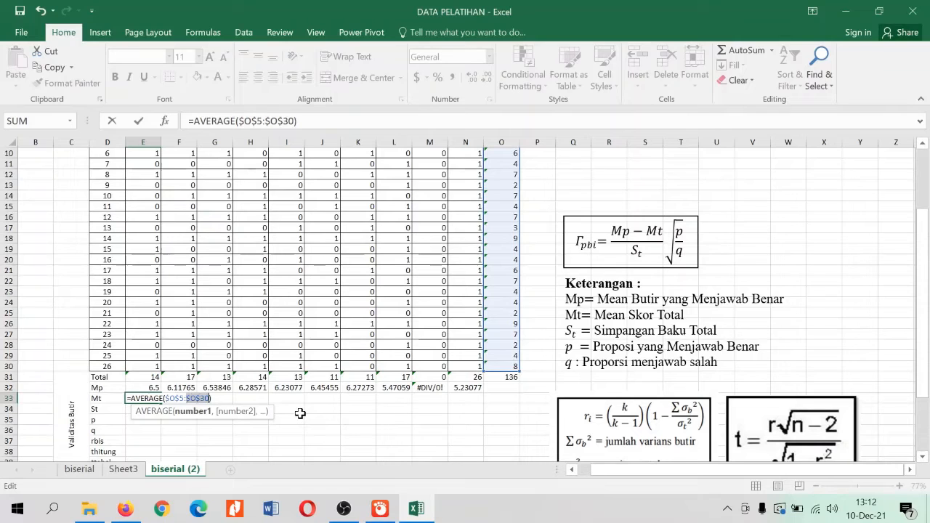
pyautogui.press('Return')
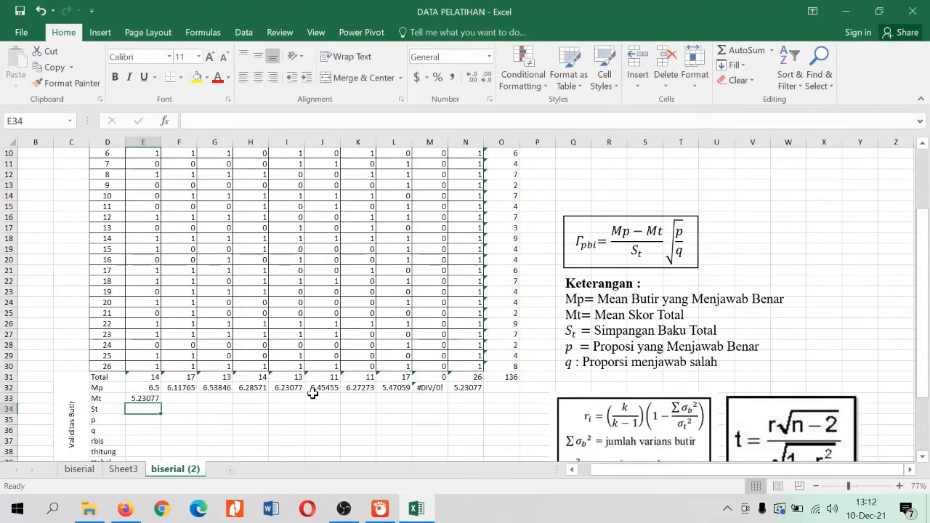
pyautogui.click(145, 398)
pyautogui.moveTo(159, 403); pyautogui.dragTo(477, 407)
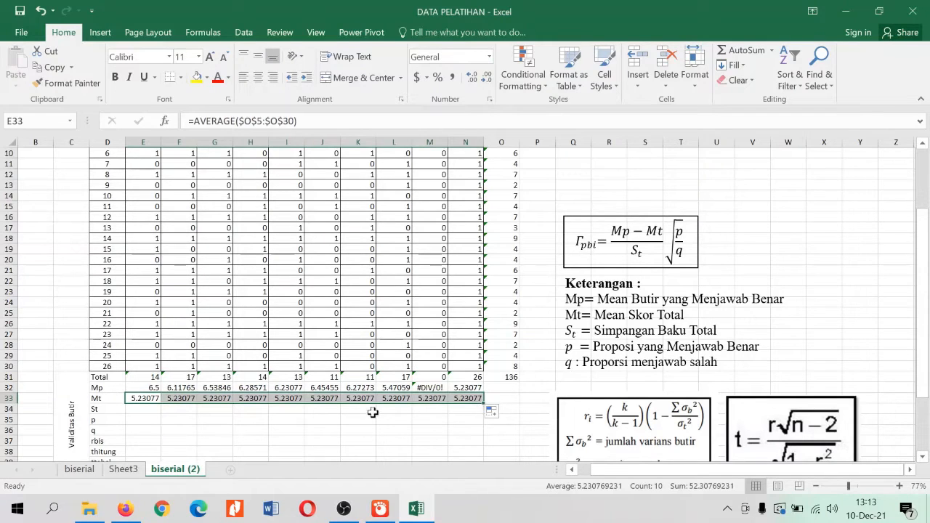
pyautogui.click(308, 418)
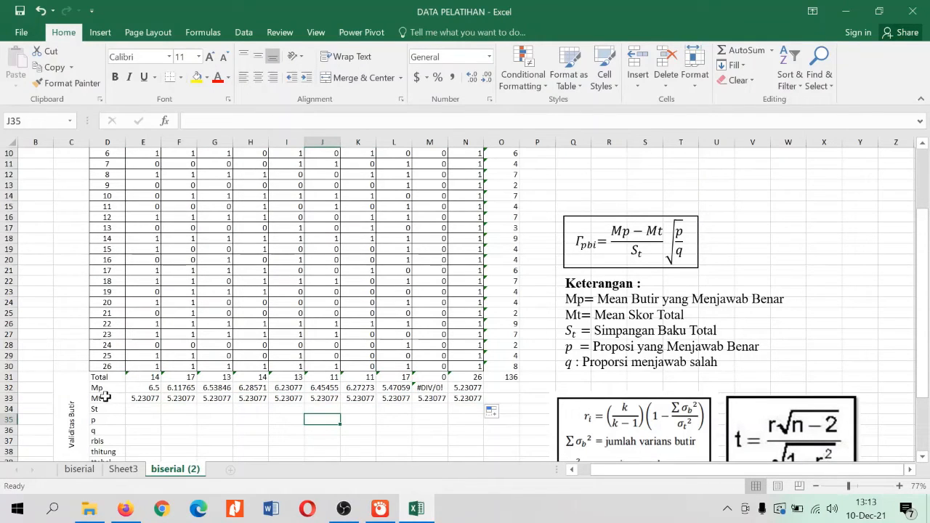
pyautogui.click(138, 399)
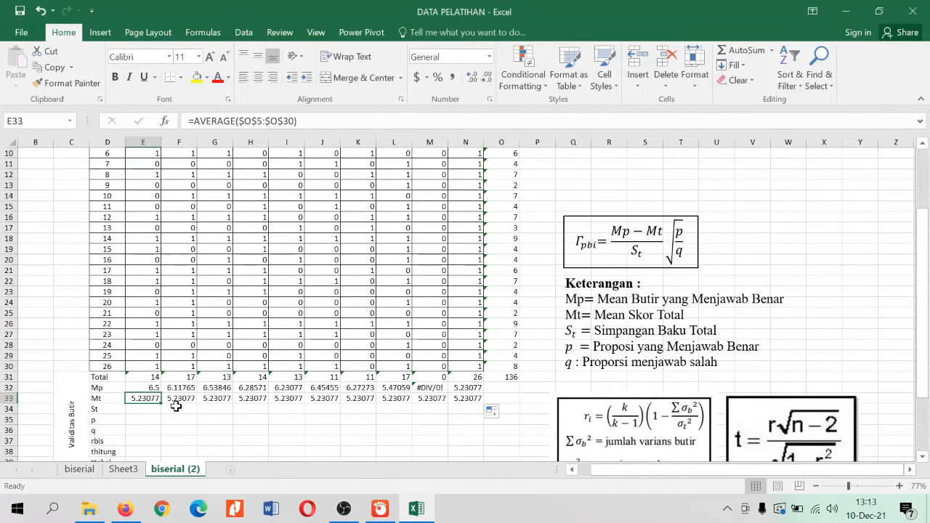
# Calculate St in E34 with =STDEV($O$5:$O$30) and fill the formula across row 34 through item 10 (N34)
pyautogui.click(146, 409)
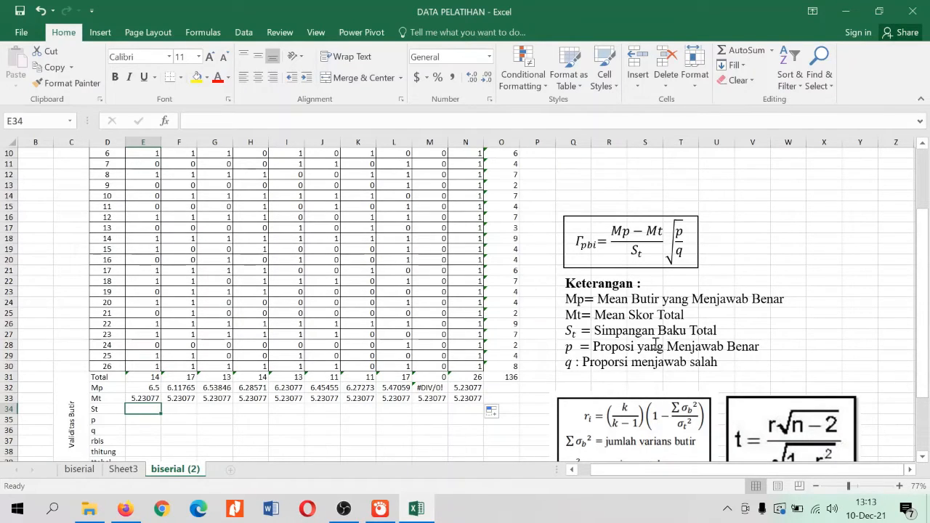
pyautogui.write('=')
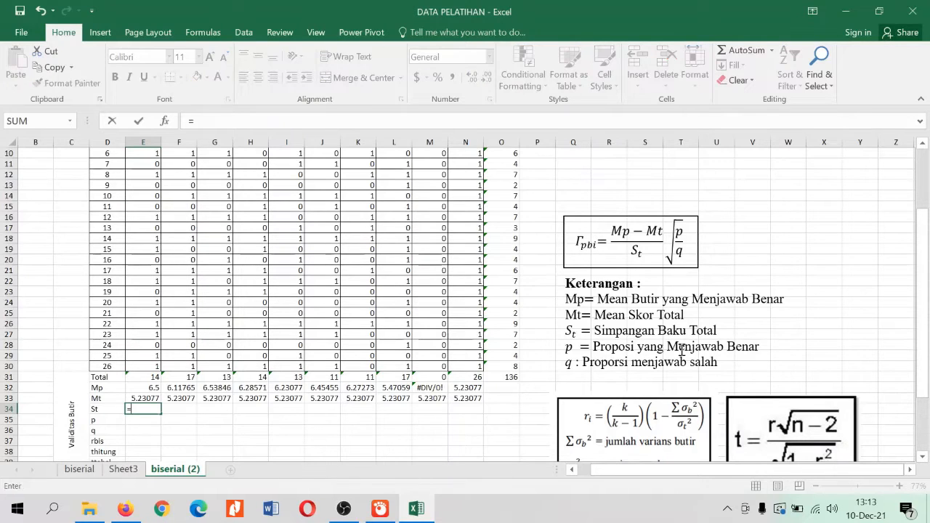
pyautogui.write('ST')
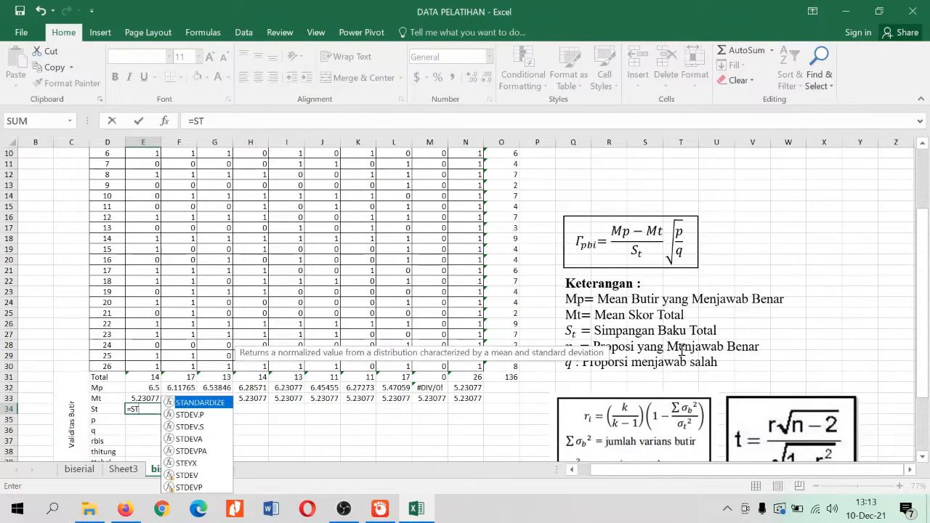
pyautogui.write('DEV')
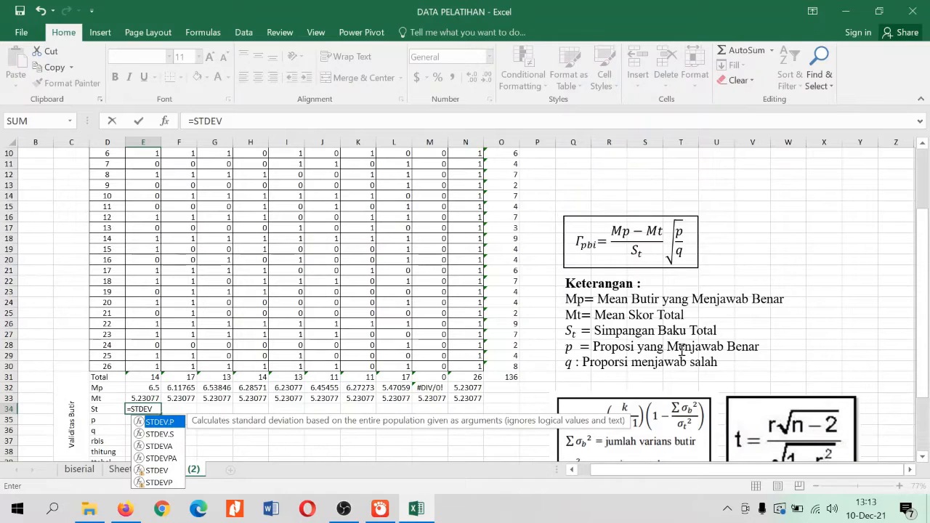
pyautogui.write('(')
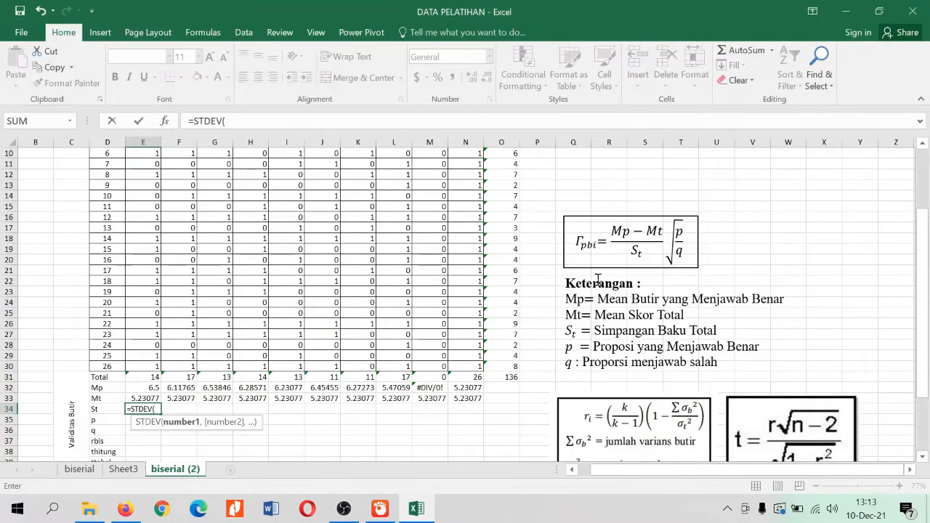
pyautogui.scroll(3, 597, 280)
pyautogui.click(512, 187)
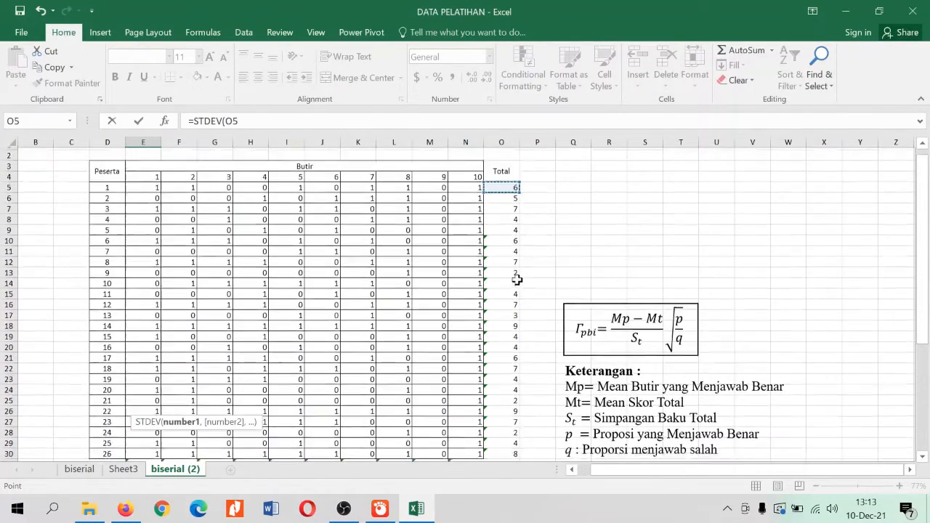
pyautogui.scroll(-4, 517, 280)
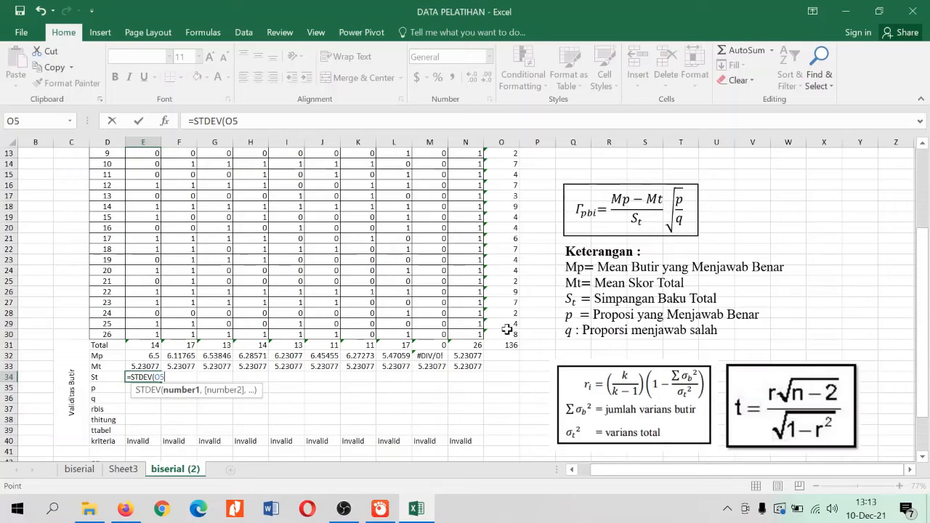
pyautogui.moveTo(506, 330); pyautogui.dragTo(528, 333)
pyautogui.press('F4')
pyautogui.write(')')
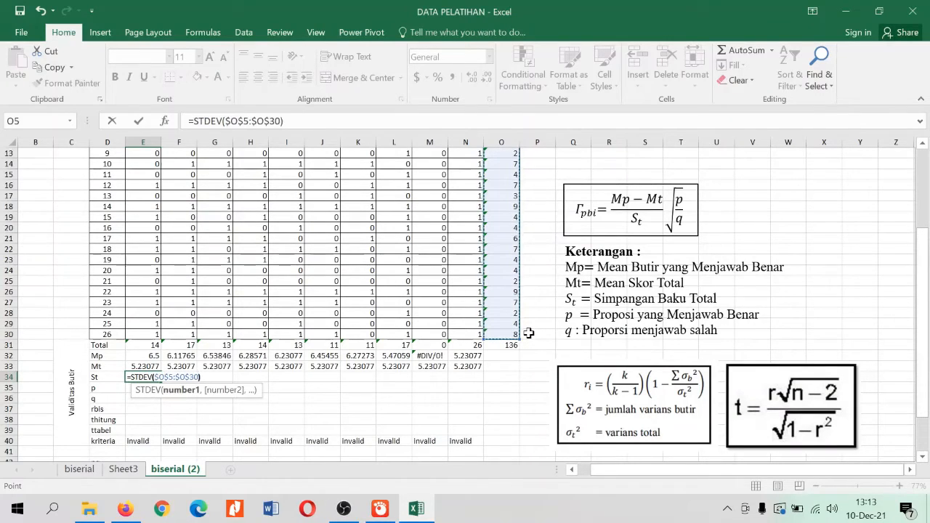
pyautogui.press('Return')
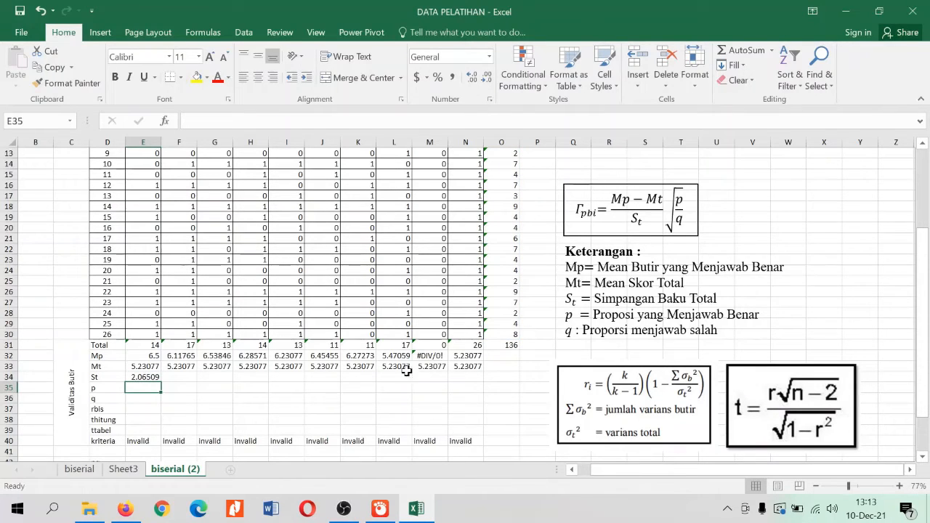
pyautogui.click(149, 377)
pyautogui.moveTo(161, 380); pyautogui.dragTo(470, 379)
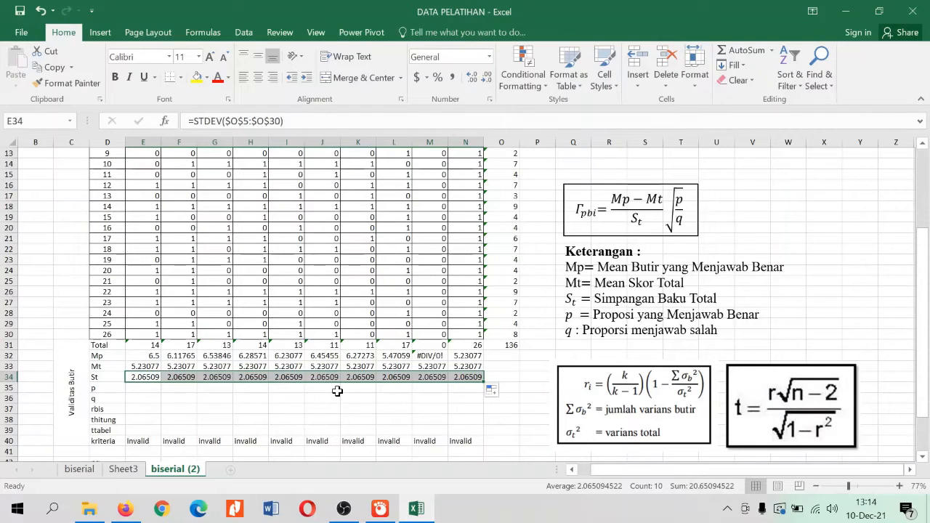
# Calculate item 1's p in E35 with =E31/26 and fill the formula across row 35 through item 10 (N35)
pyautogui.click(144, 390)
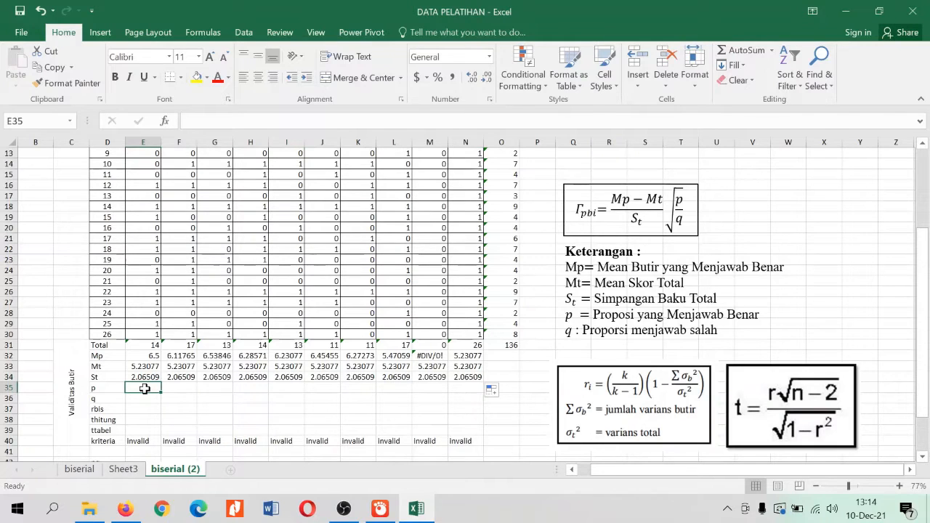
pyautogui.write('=')
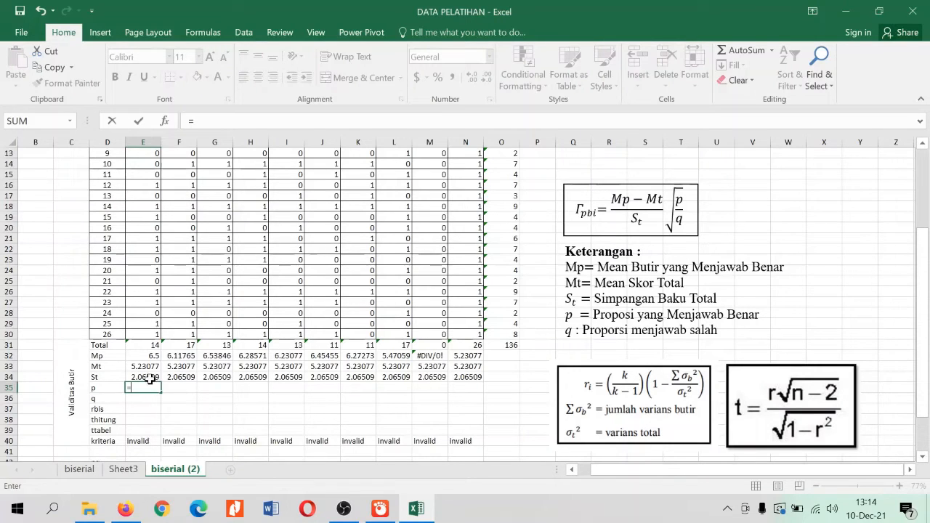
pyautogui.click(151, 344)
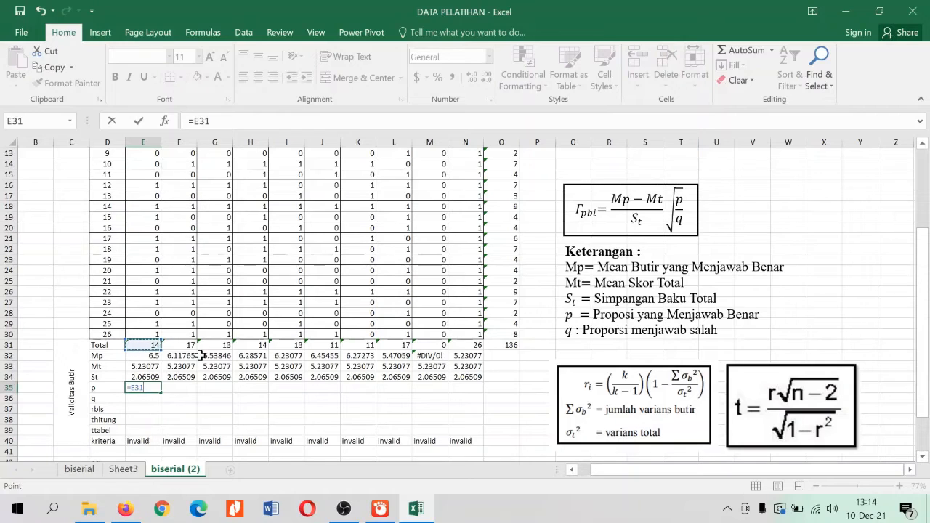
pyautogui.write('/26')
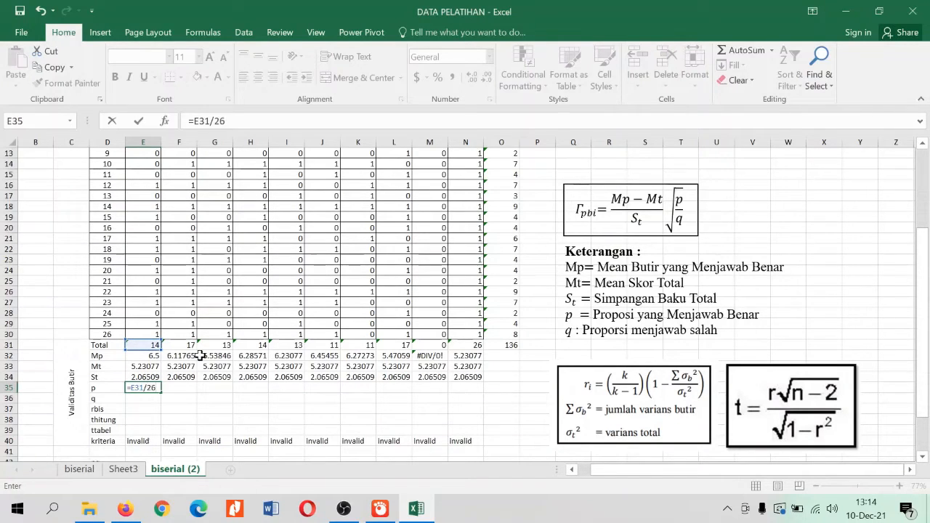
pyautogui.press('Return')
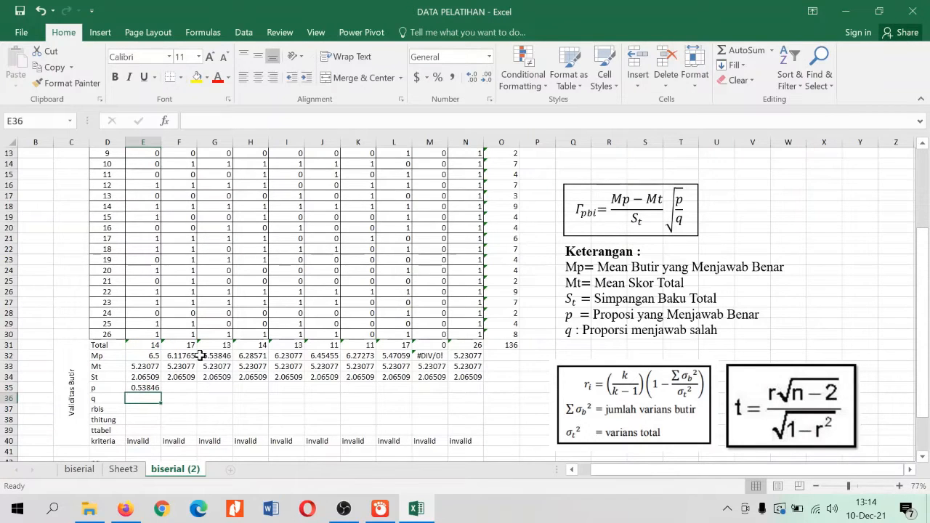
pyautogui.click(153, 388)
pyautogui.moveTo(164, 391); pyautogui.dragTo(481, 397)
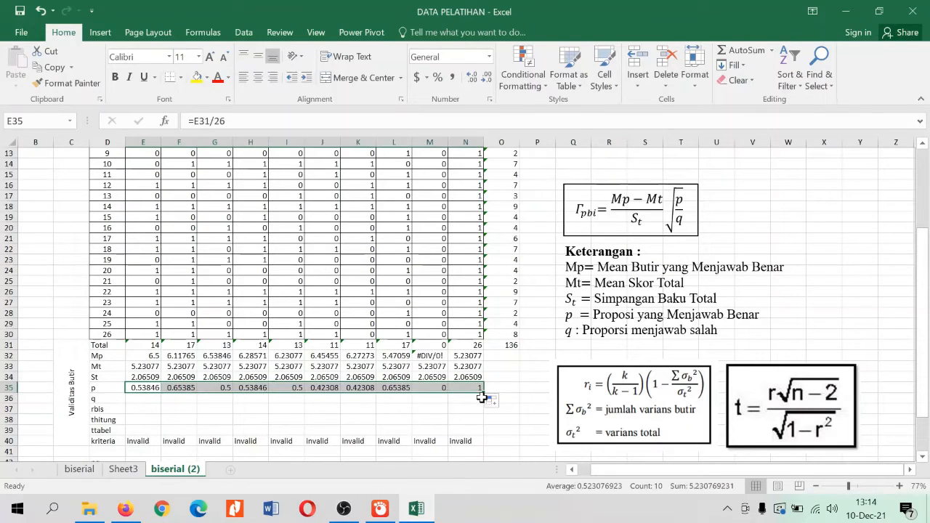
# Examine the p values of items 9 and 10 against those items' answer columns in the score table
pyautogui.click(183, 408)
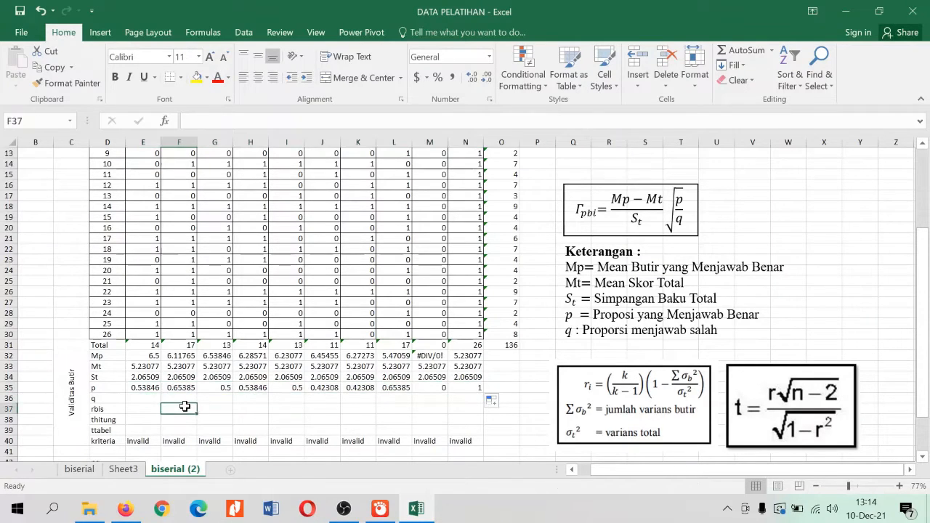
pyautogui.click(442, 292)
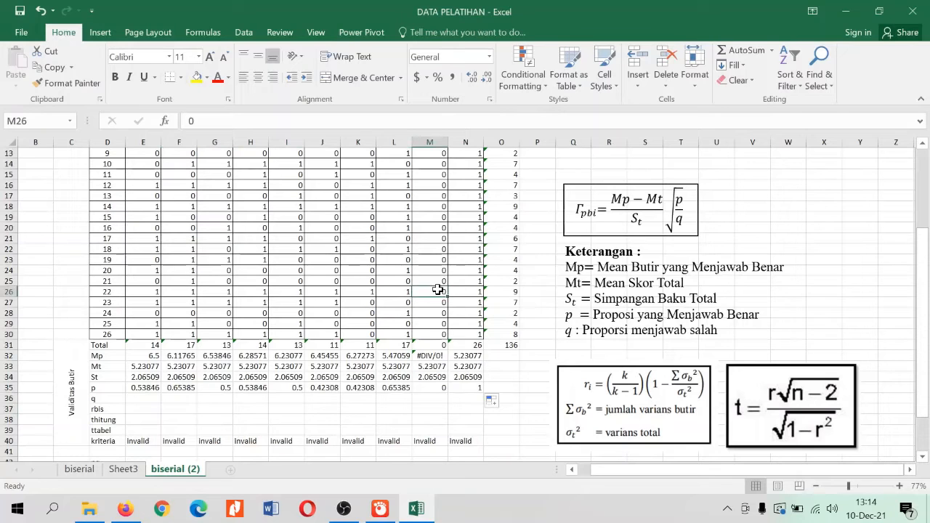
pyautogui.scroll(3, 442, 292)
pyautogui.scroll(-3, 441, 292)
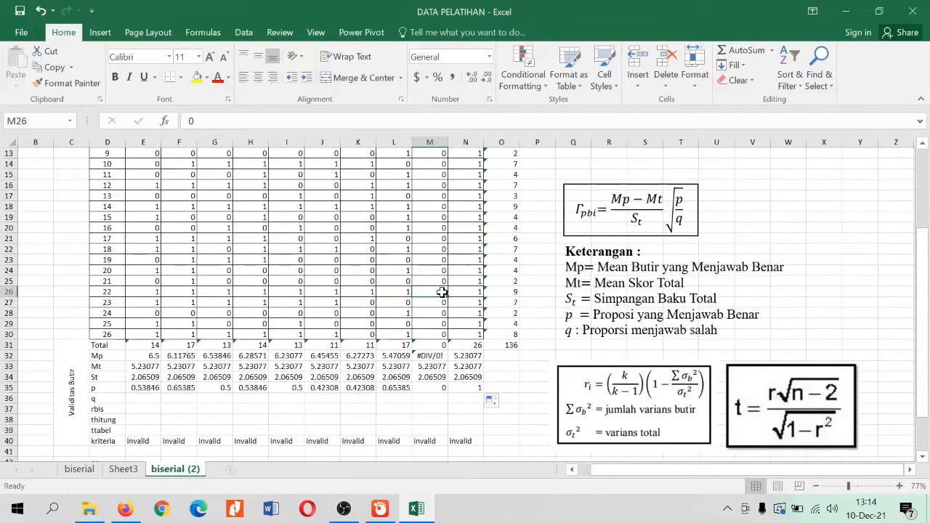
pyautogui.click(433, 389)
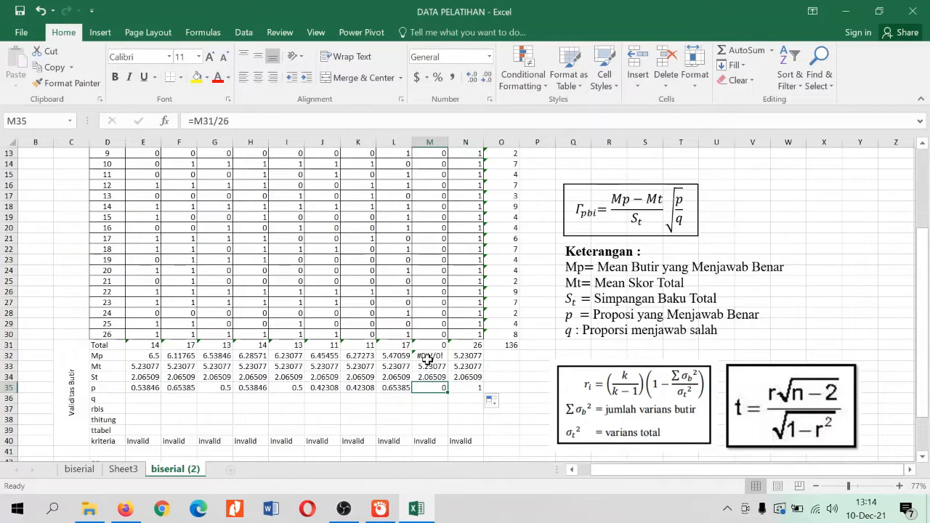
pyautogui.click(473, 391)
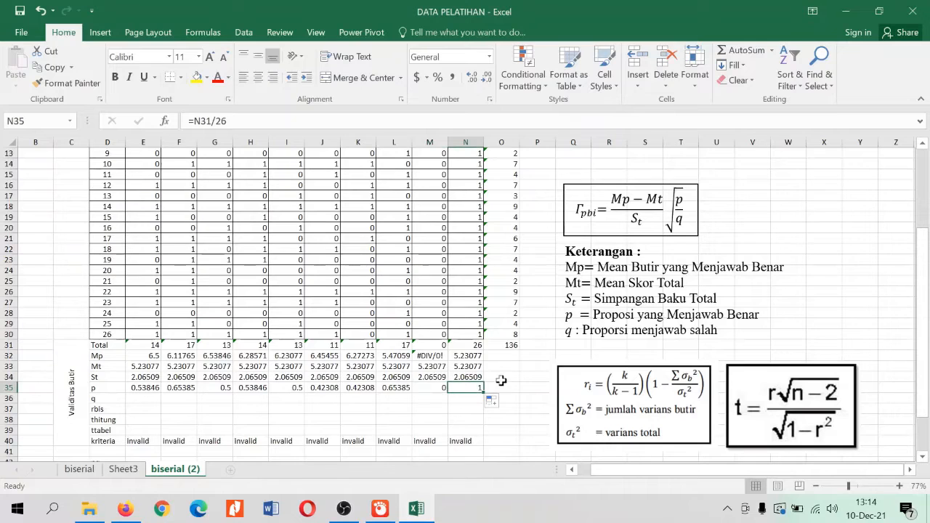
pyautogui.scroll(4, 482, 305)
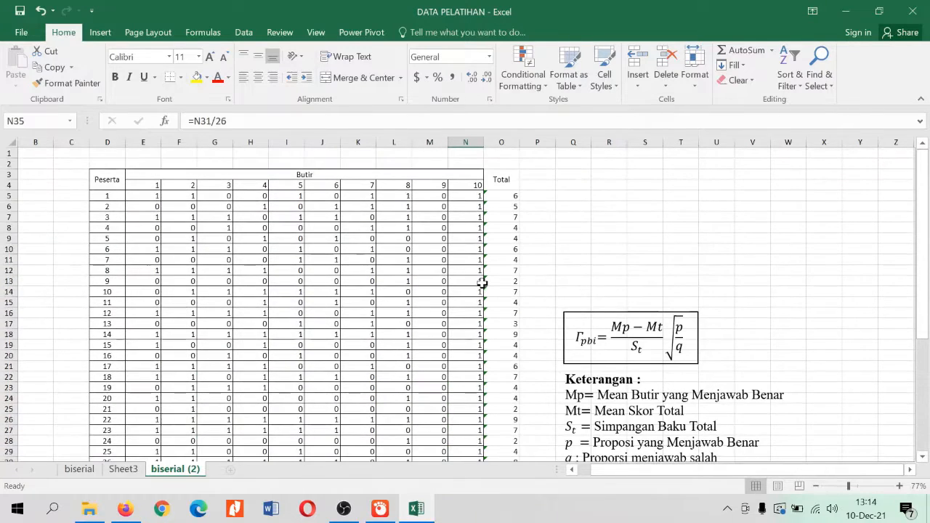
pyautogui.click(467, 217)
pyautogui.scroll(-6, 472, 305)
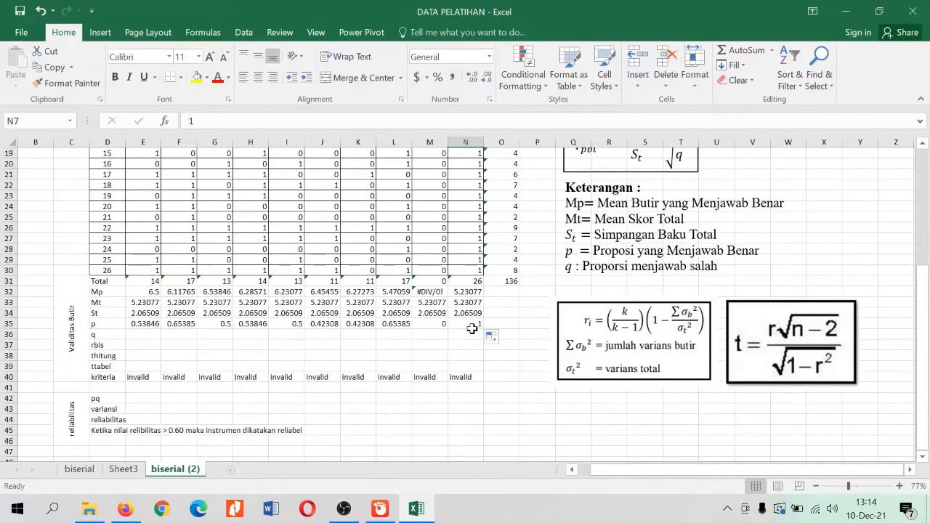
# Calculate item 1's q in E36 with =1-E35 and fill the formula across row 36 through item 10 (N36)
pyautogui.click(111, 323)
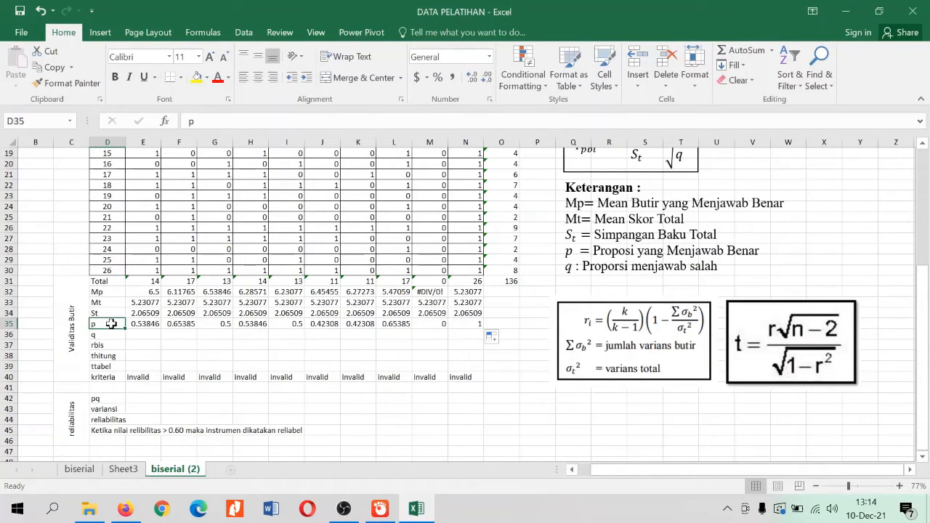
pyautogui.click(113, 333)
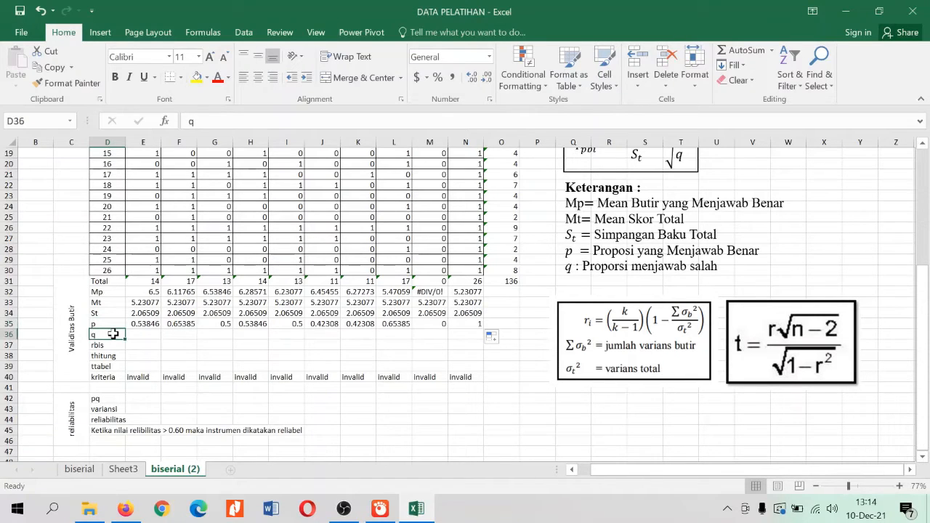
pyautogui.click(150, 334)
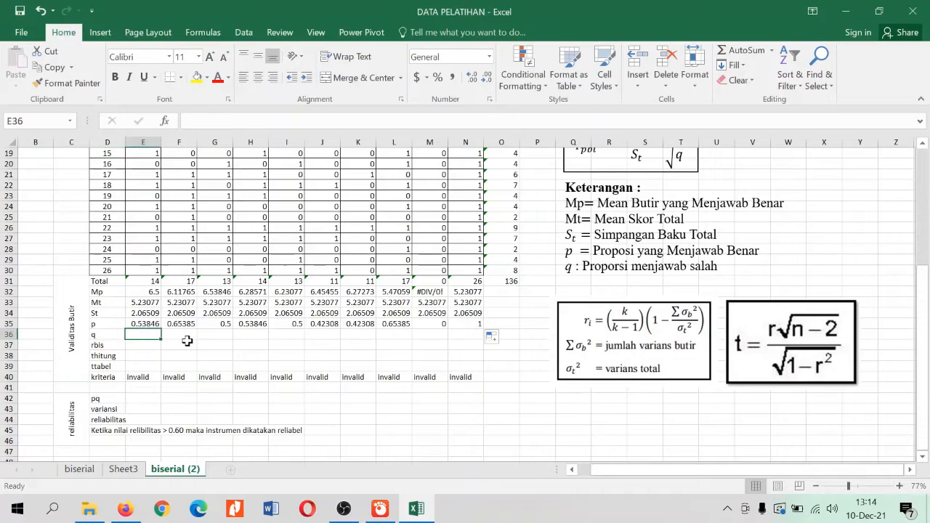
pyautogui.write('1-')
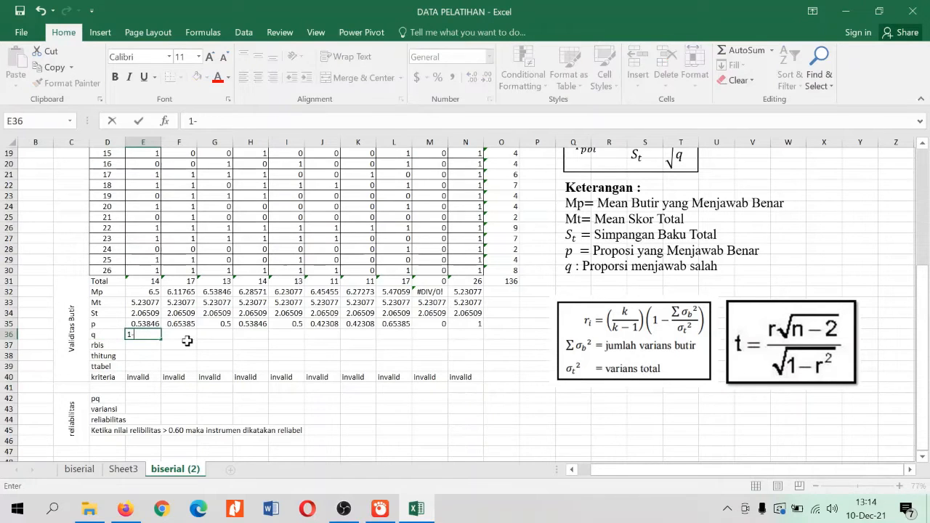
pyautogui.click(152, 324)
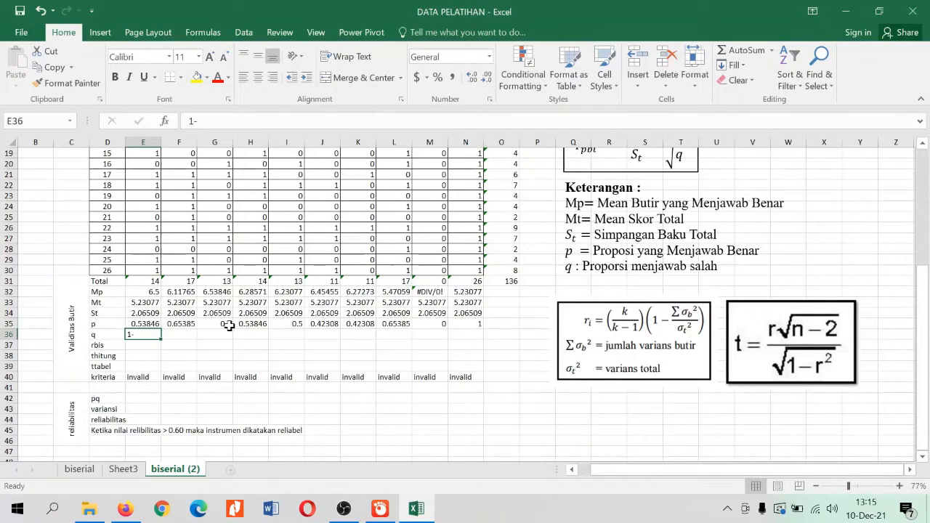
pyautogui.write('=1')
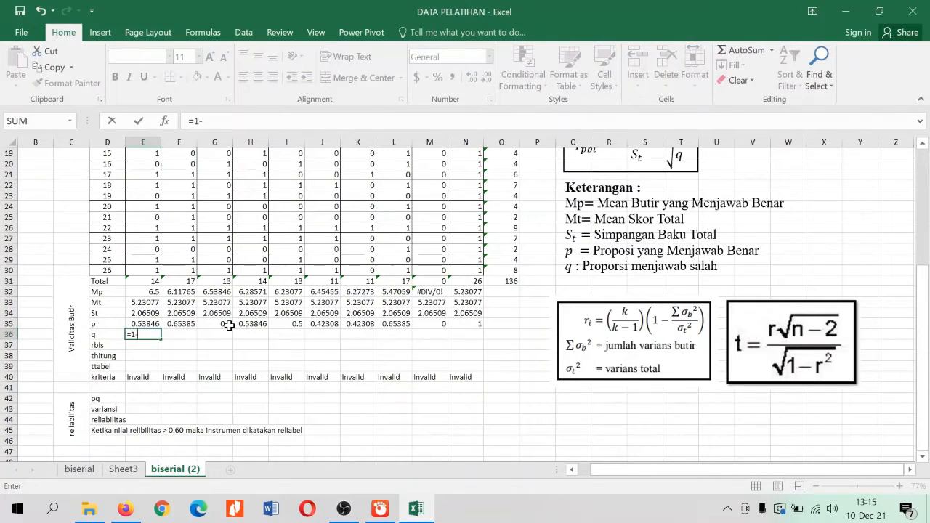
pyautogui.write('-')
pyautogui.press('Up')
pyautogui.press('Return')
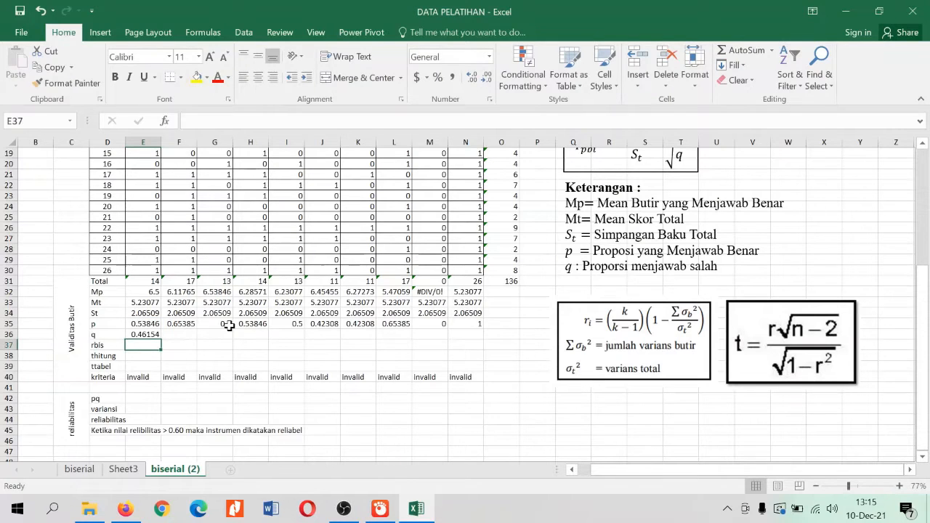
pyautogui.click(145, 334)
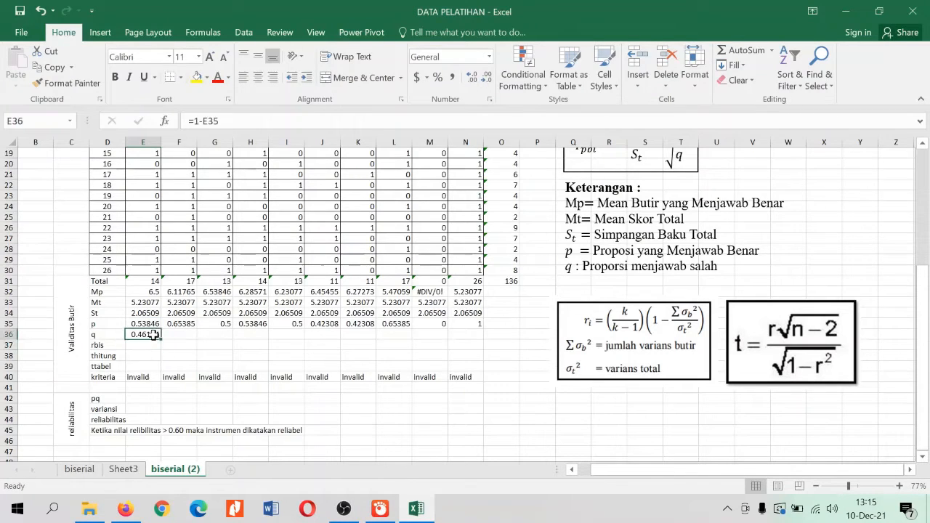
pyautogui.moveTo(161, 339); pyautogui.dragTo(475, 336)
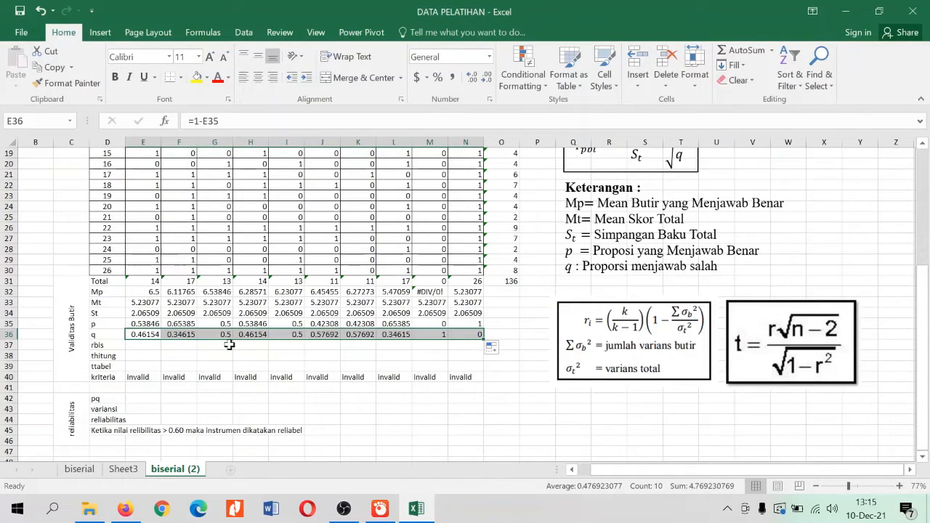
# Begin item 1's rbis formula in E37 with the Mp minus Mt difference divided by St, as =(E32-E33)/E34
pyautogui.click(116, 346)
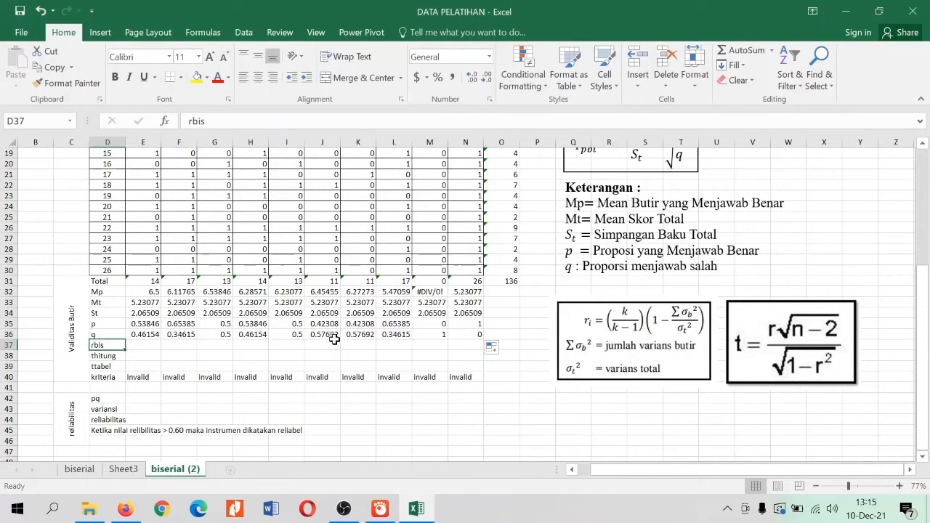
pyautogui.scroll(1, 401, 339)
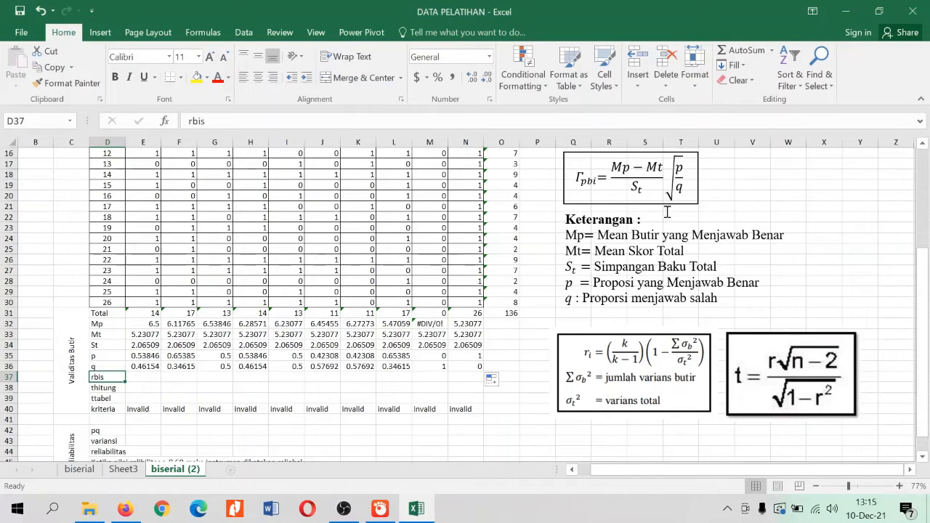
pyautogui.click(626, 185)
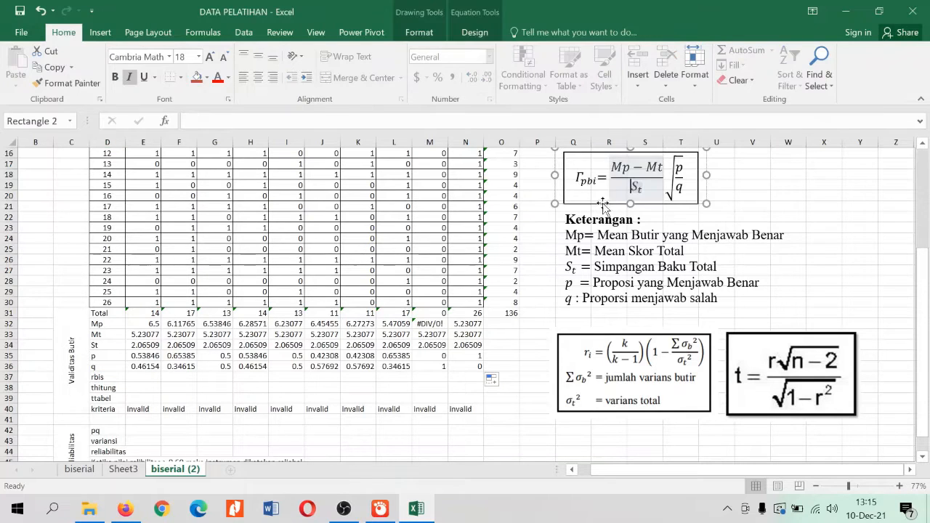
pyautogui.click(751, 194)
pyautogui.click(143, 377)
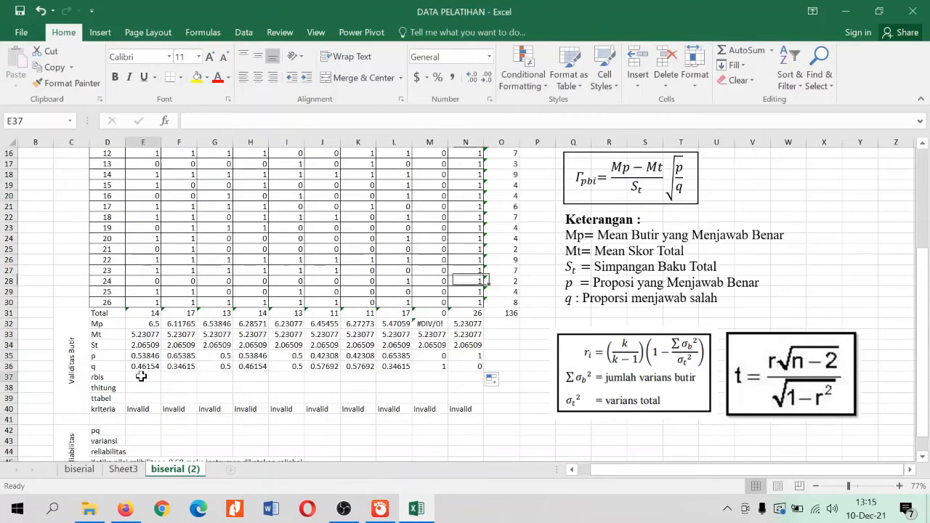
pyautogui.write('=')
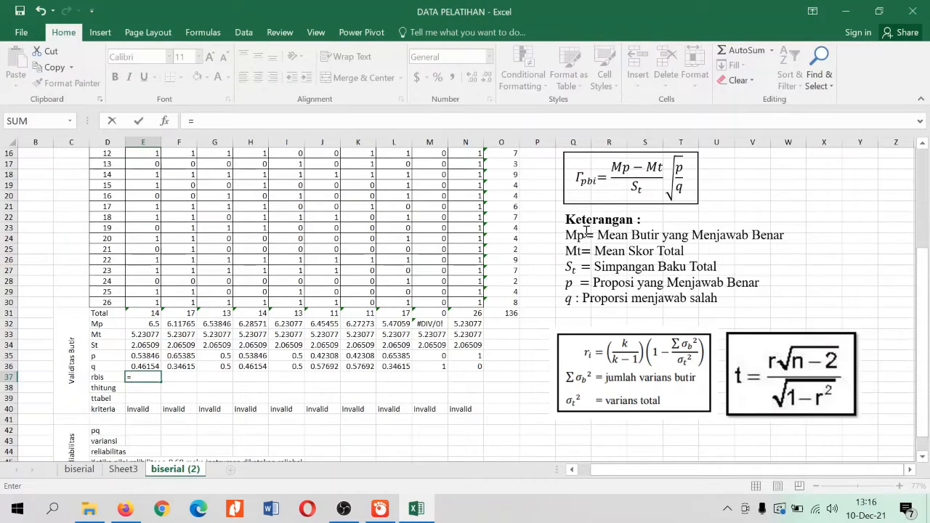
pyautogui.write('(')
pyautogui.click(145, 324)
pyautogui.write('-')
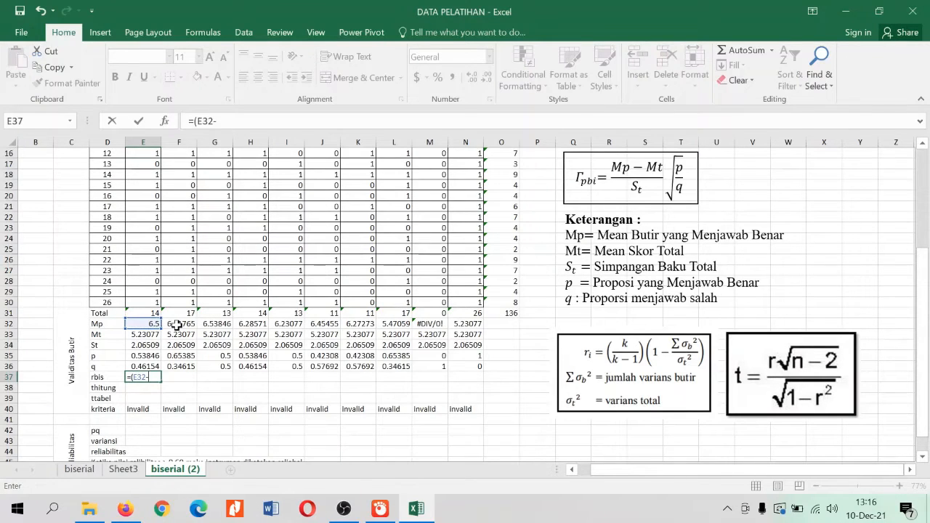
pyautogui.click(148, 335)
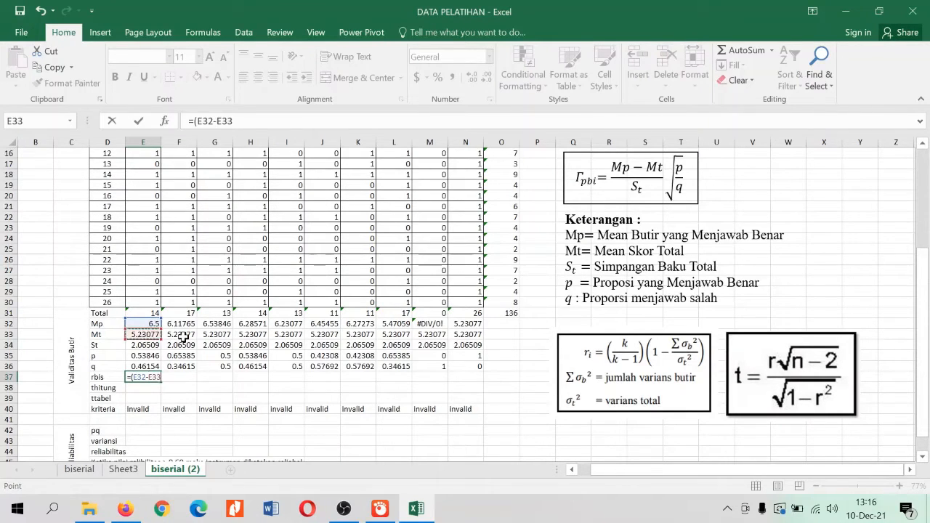
pyautogui.write(')/')
pyautogui.click(147, 346)
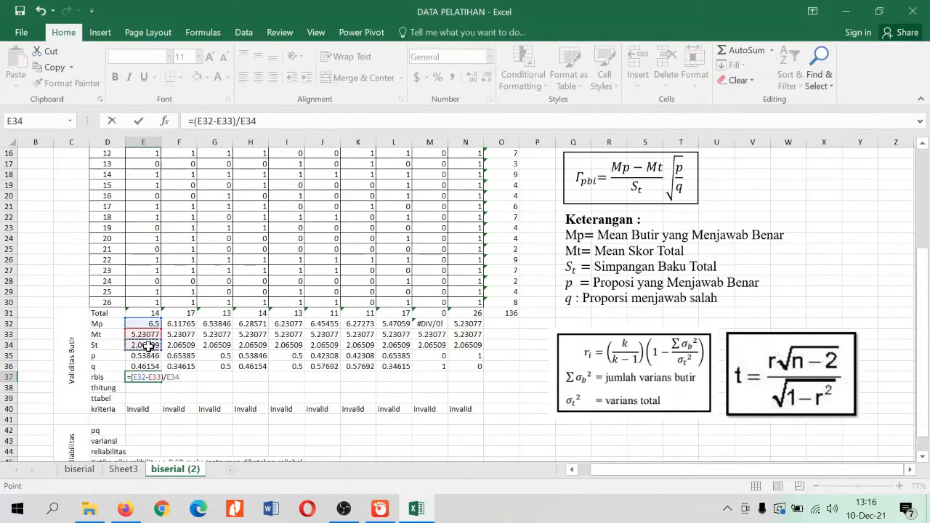
# Enclose the quotient in E37 in parentheses and multiply it by SQRT(E35/E36), completing =((E32-E33)/E34)*SQRT(E35/E36)
pyautogui.click(289, 121)
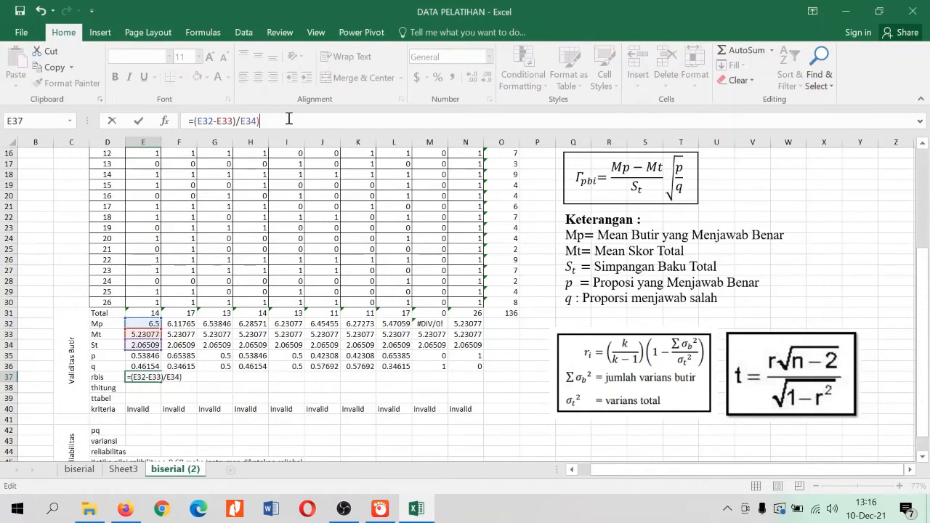
pyautogui.press('Left')
pyautogui.press('Left')
pyautogui.press('Left')
pyautogui.write('(')
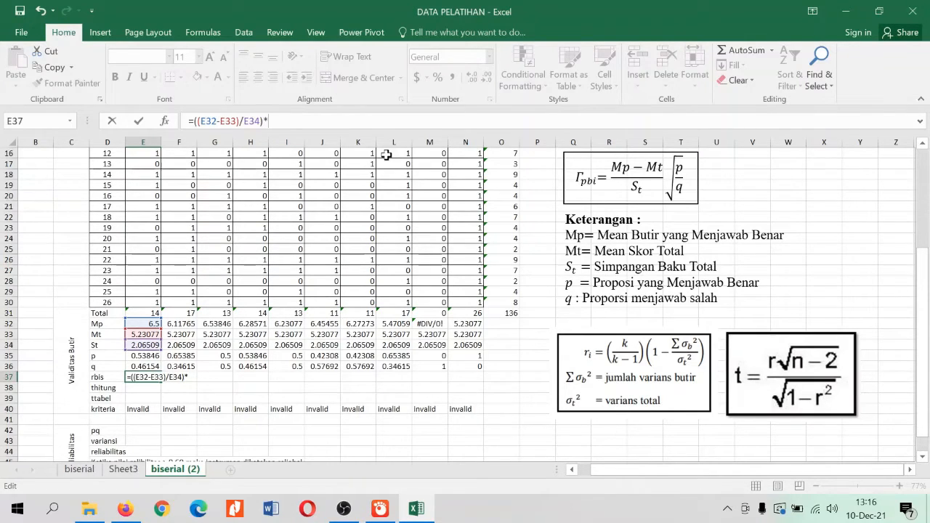
pyautogui.write('SQRT')
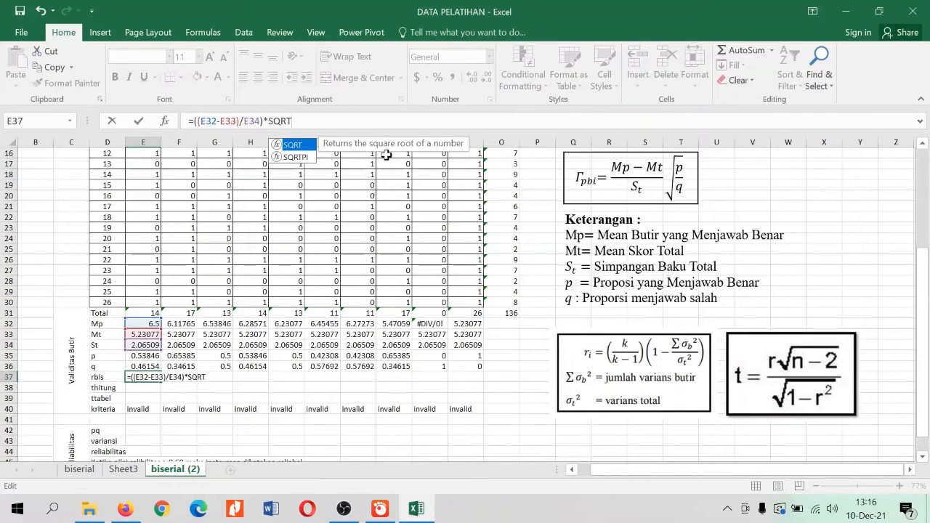
pyautogui.write('(')
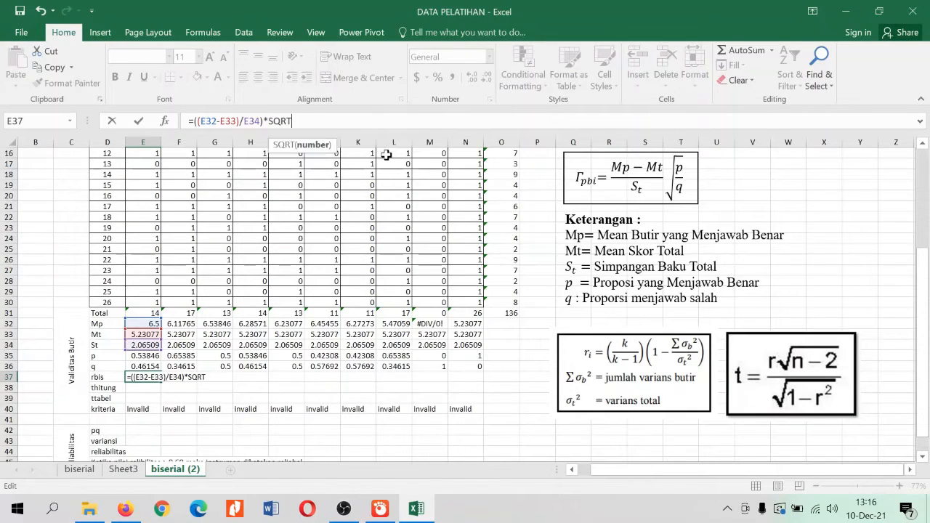
pyautogui.click(146, 355)
pyautogui.write('/E36')
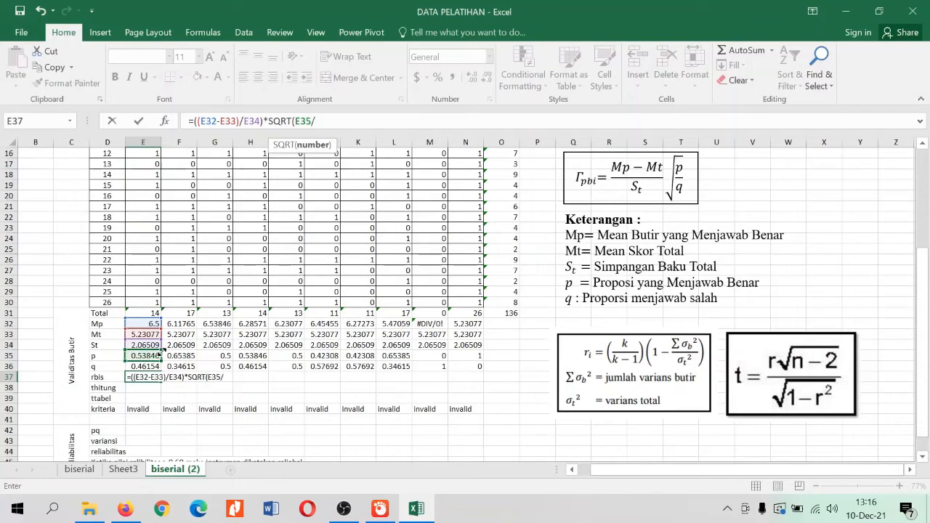
pyautogui.click(148, 367)
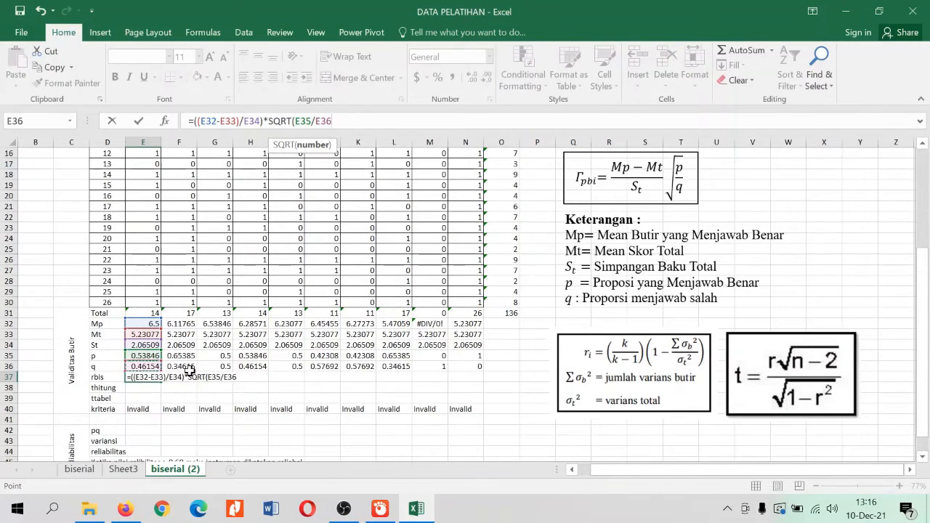
pyautogui.write(')')
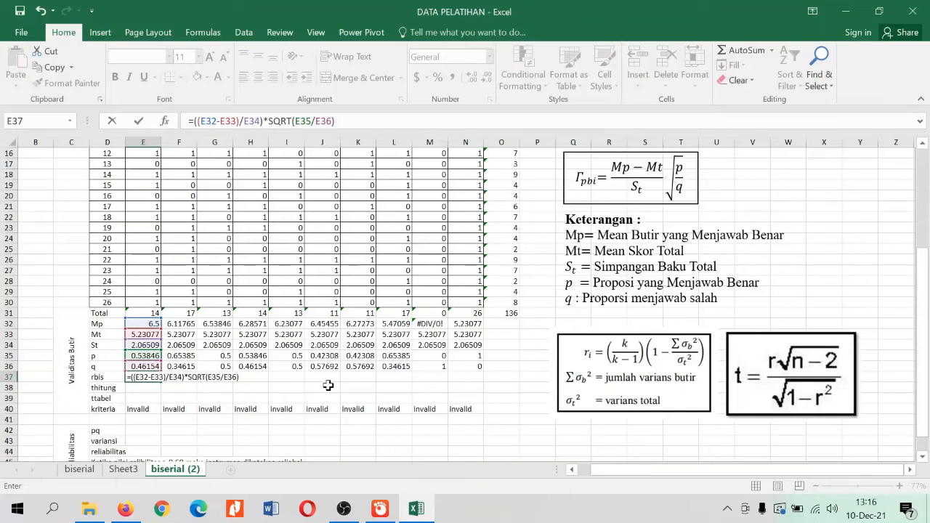
pyautogui.press('Return')
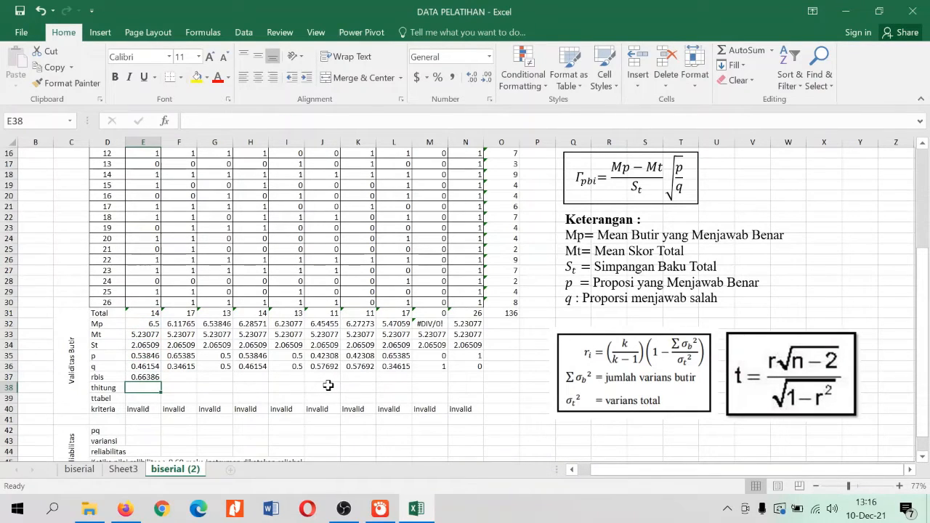
# Fill item 1's rbis formula from E37 across row 37 through item 10 (N37)
pyautogui.click(152, 377)
pyautogui.moveTo(160, 382); pyautogui.dragTo(464, 389)
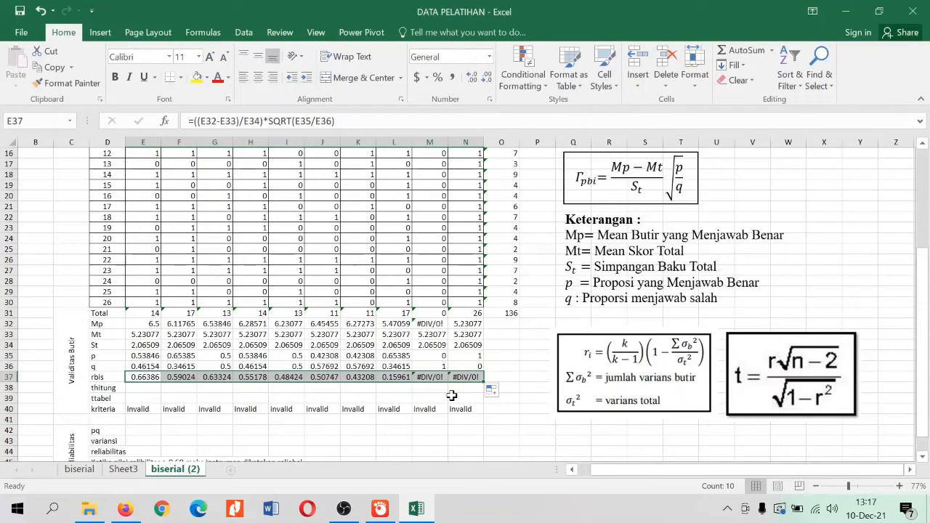
pyautogui.click(332, 368)
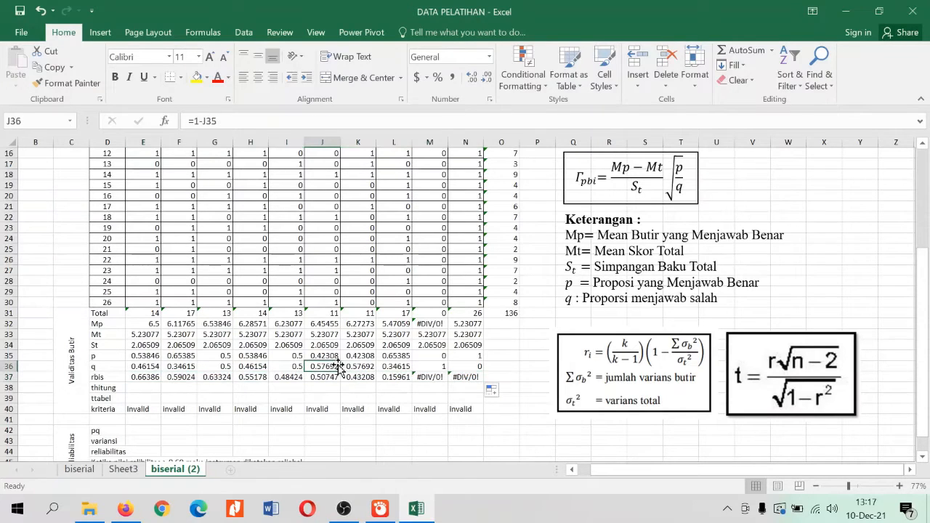
pyautogui.click(221, 387)
pyautogui.click(439, 292)
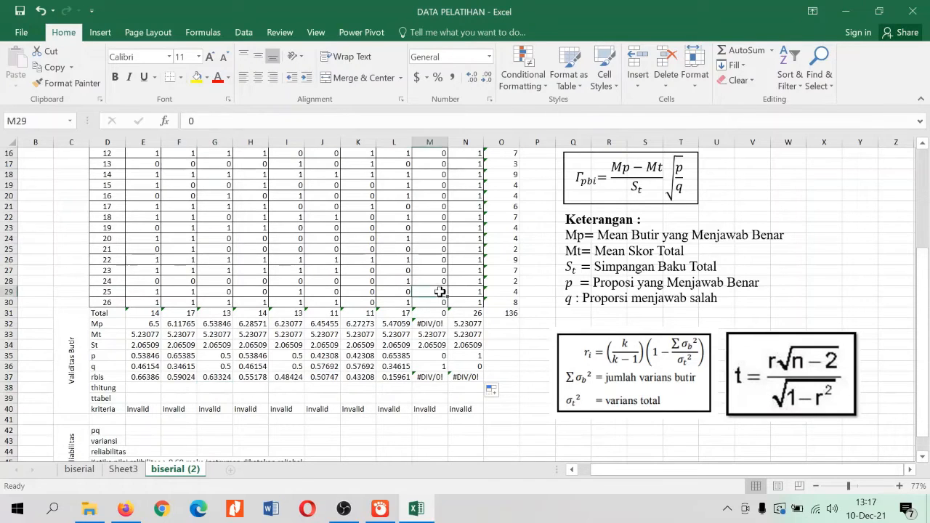
# Examine the scores of items 9 and 10 and their rbis formulas in M37 and N37
pyautogui.click(466, 292)
pyautogui.click(441, 293)
pyautogui.click(467, 292)
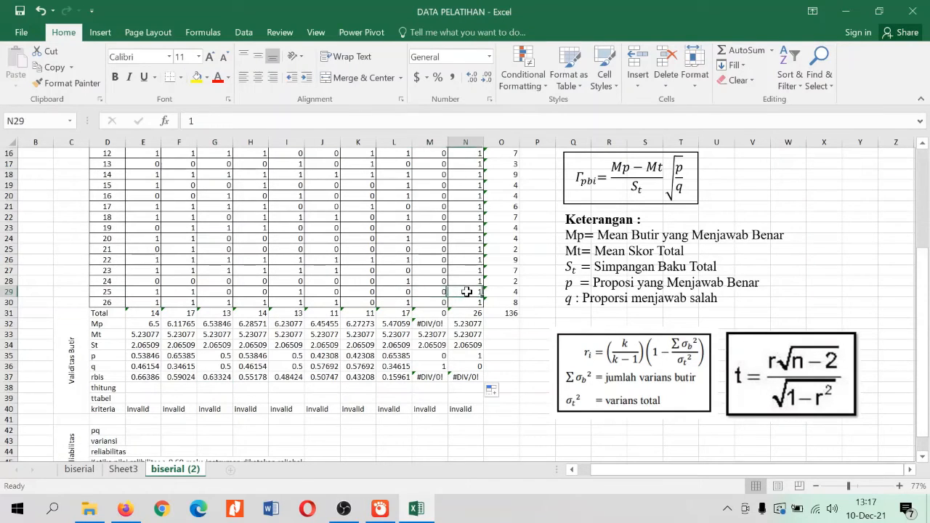
pyautogui.click(441, 292)
pyautogui.click(466, 293)
pyautogui.click(430, 249)
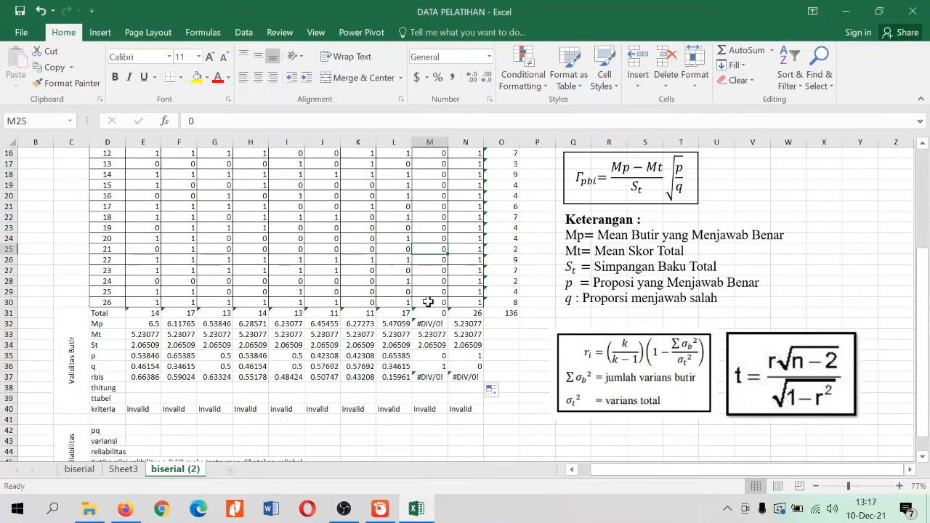
pyautogui.click(476, 281)
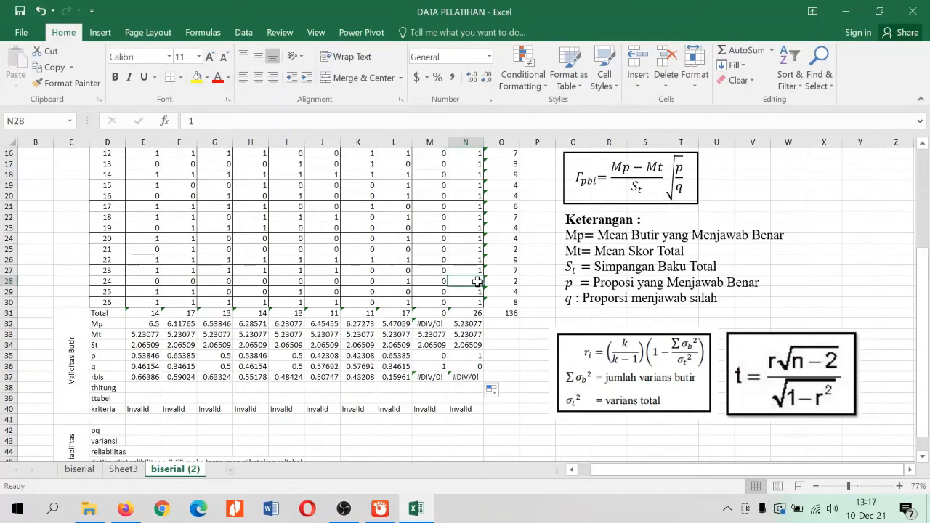
pyautogui.click(429, 377)
pyautogui.click(462, 376)
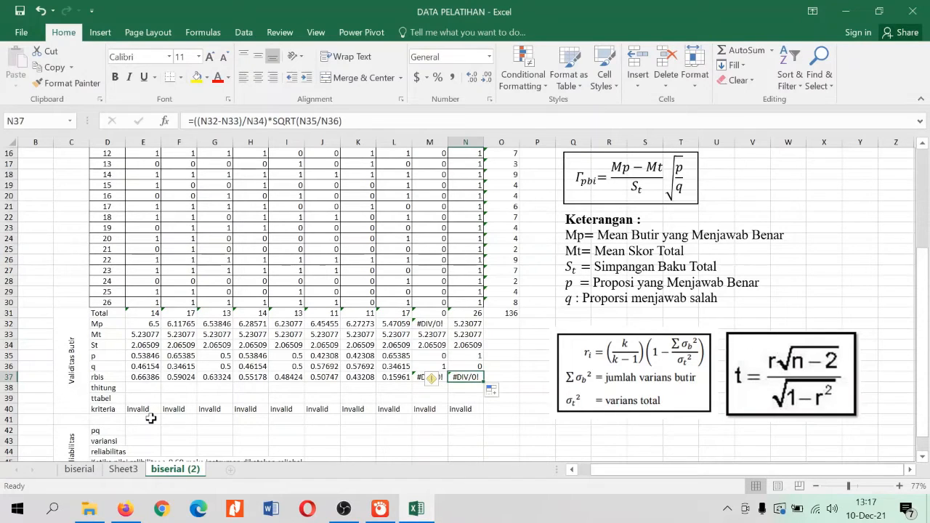
# Begin item 1's thitung formula in E38 with its rbis value and a multiplication sign, as =E37*
pyautogui.click(113, 390)
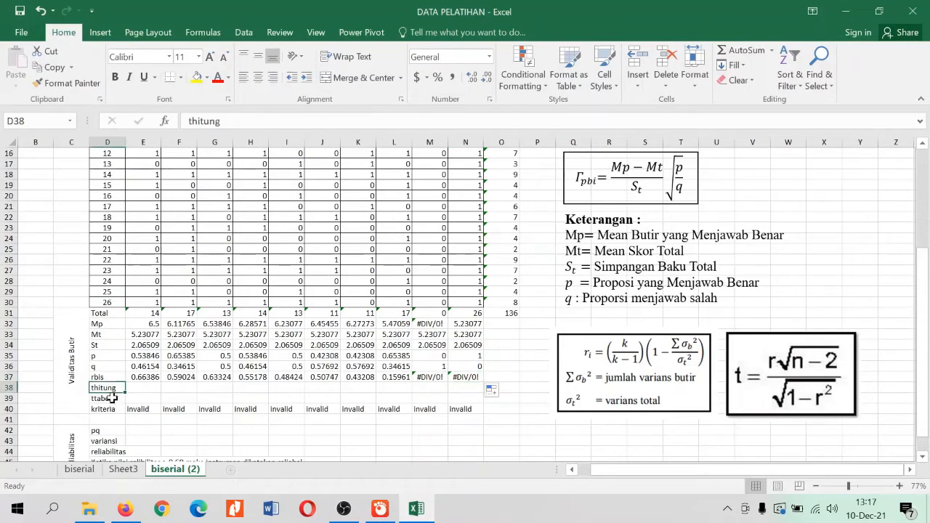
pyautogui.click(112, 400)
pyautogui.click(112, 388)
pyautogui.click(788, 379)
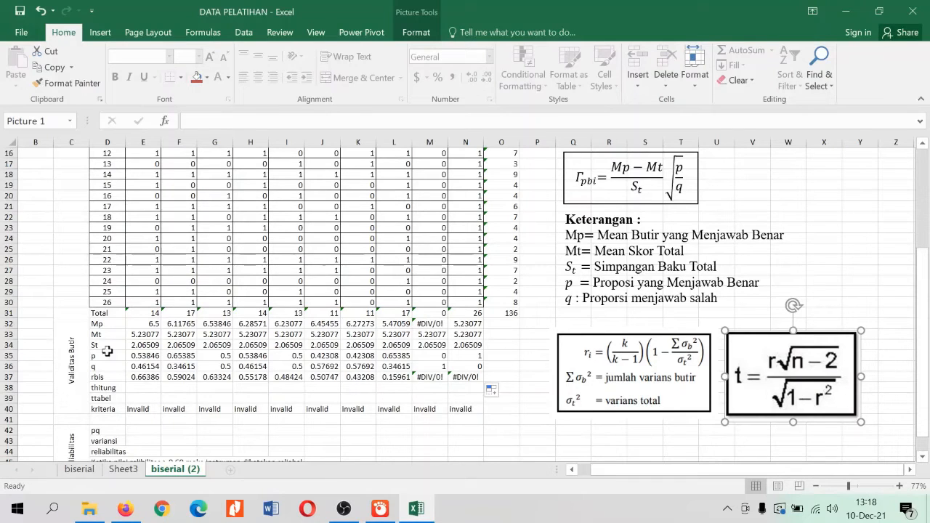
pyautogui.click(138, 389)
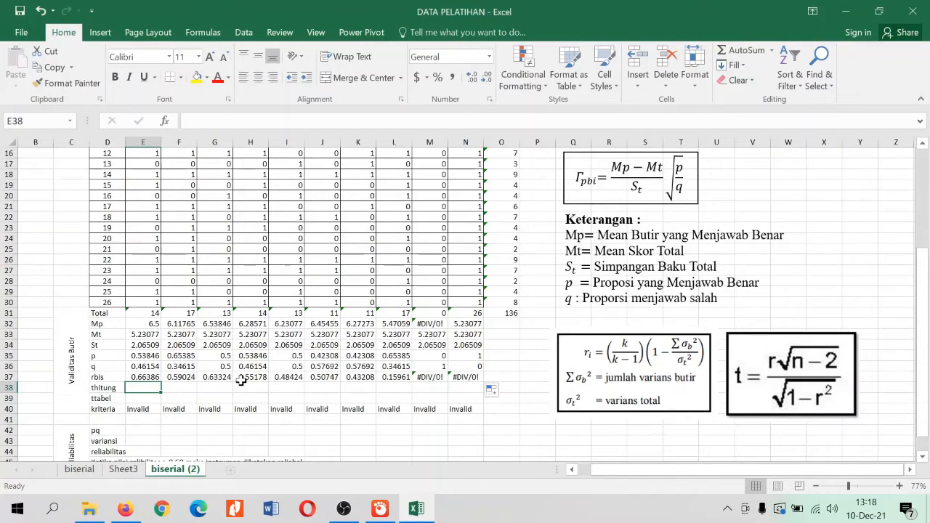
pyautogui.write('=')
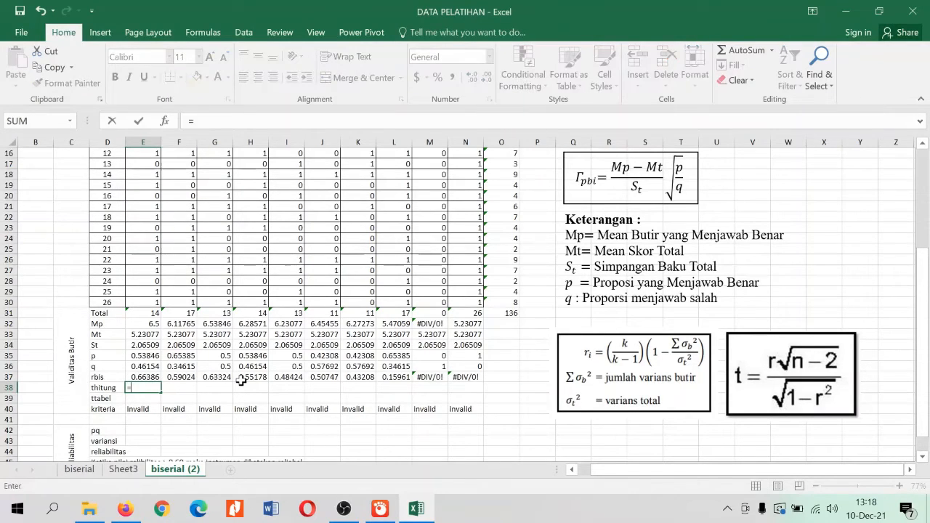
pyautogui.press('Up')
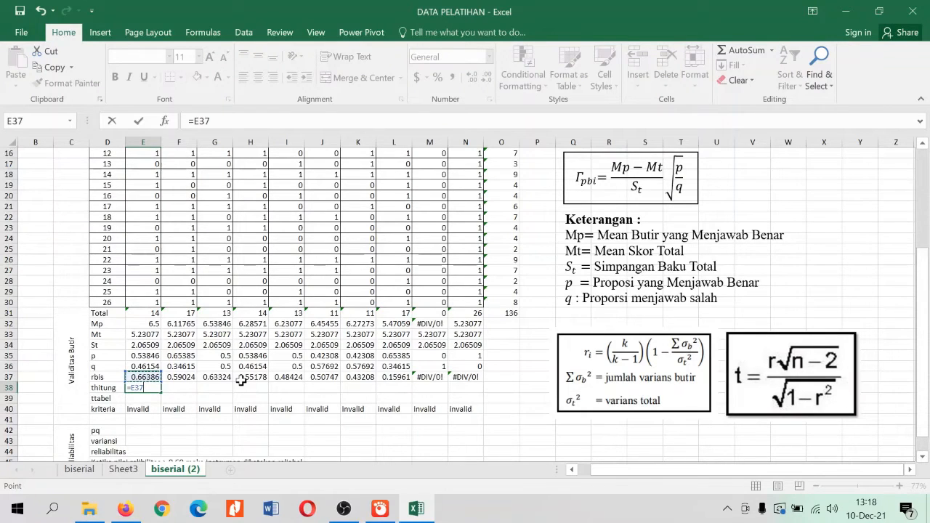
pyautogui.write('*')
# Complete the thitung numerator in E38 with the square root of n minus 2, as =E37*SQRT(26-2)
pyautogui.write('sqrt')
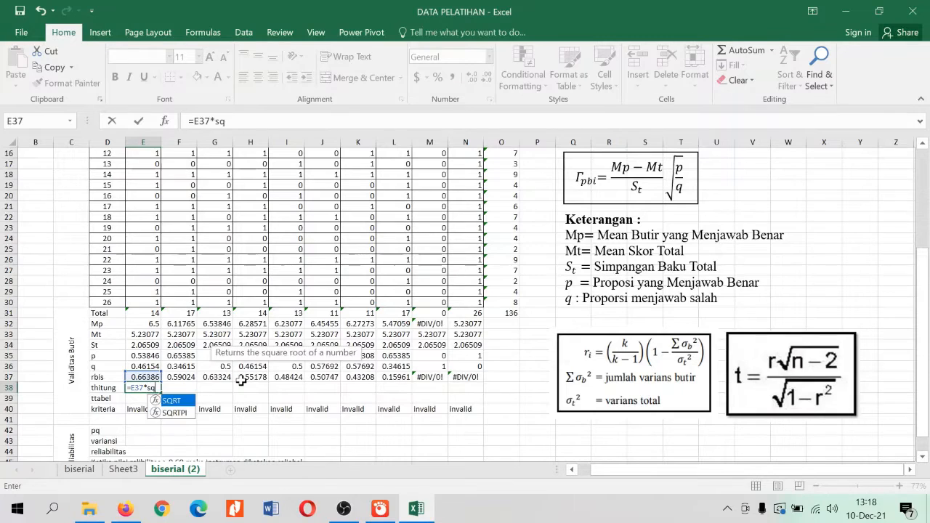
pyautogui.press('BackSpace')
pyautogui.press('BackSpace')
pyautogui.press('BackSpace')
pyautogui.press('BackSpace')
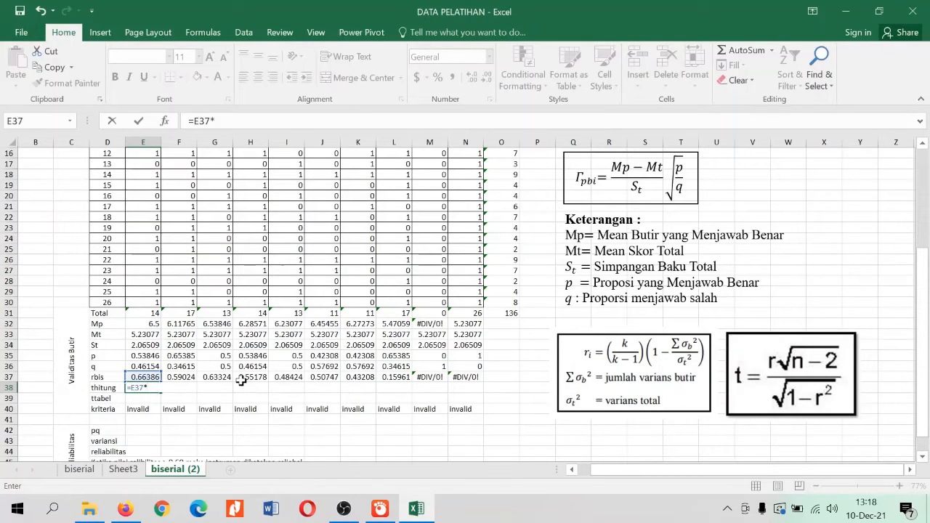
pyautogui.write('SQRT(')
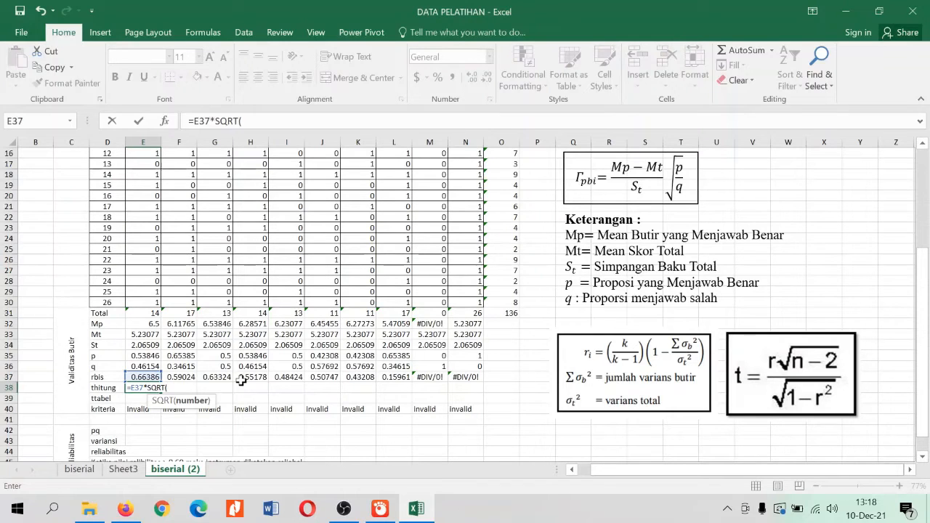
pyautogui.write('26-2)/')
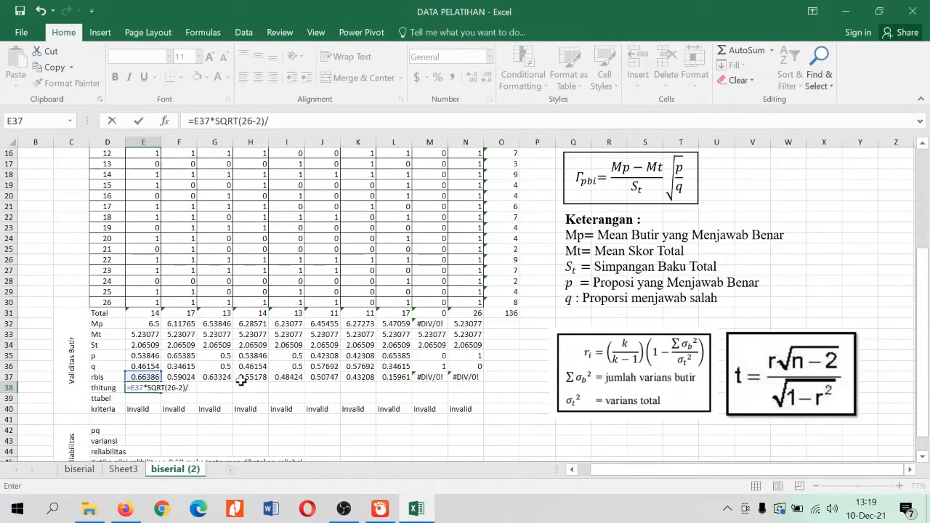
# Divide the E38 numerator by SQRT(1-E37^2), completing =E37*SQRT(26-2)/SQRT(1-E37^2)
pyautogui.write('SQRT')
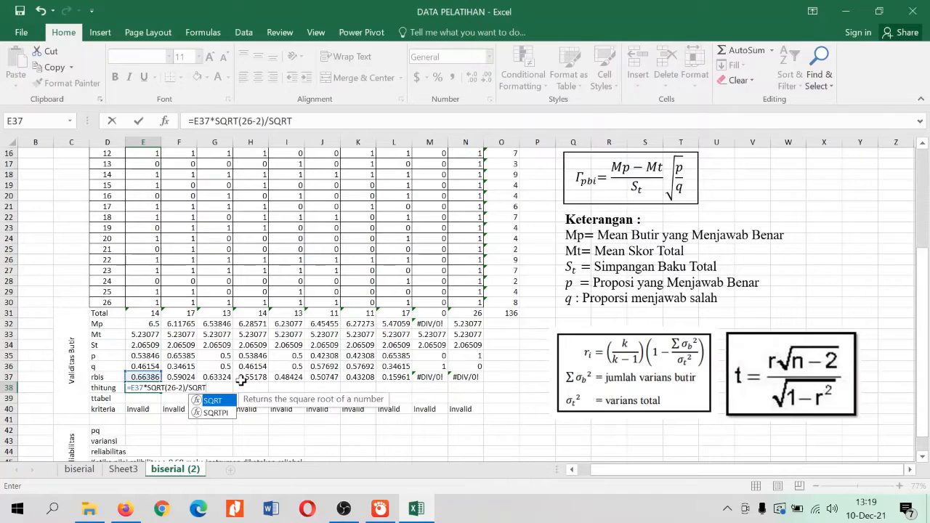
pyautogui.write('(')
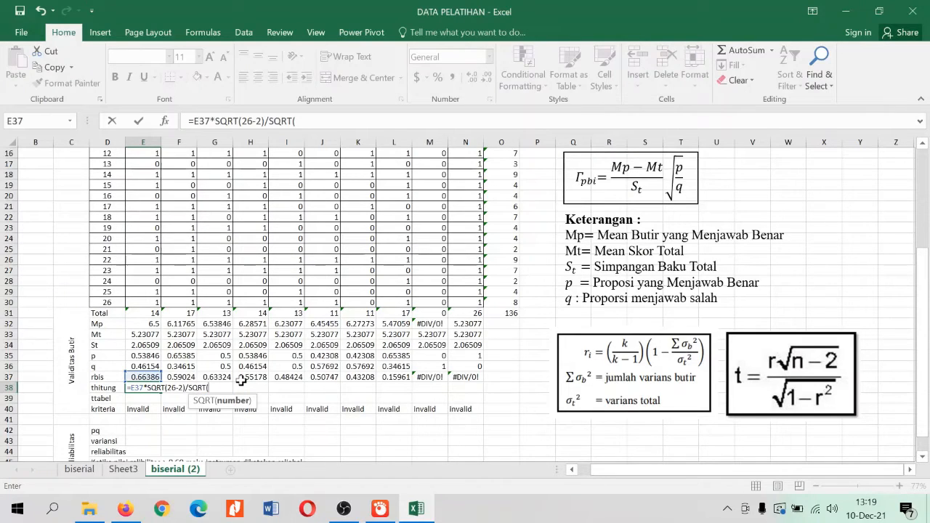
pyautogui.write('1-')
pyautogui.click(150, 377)
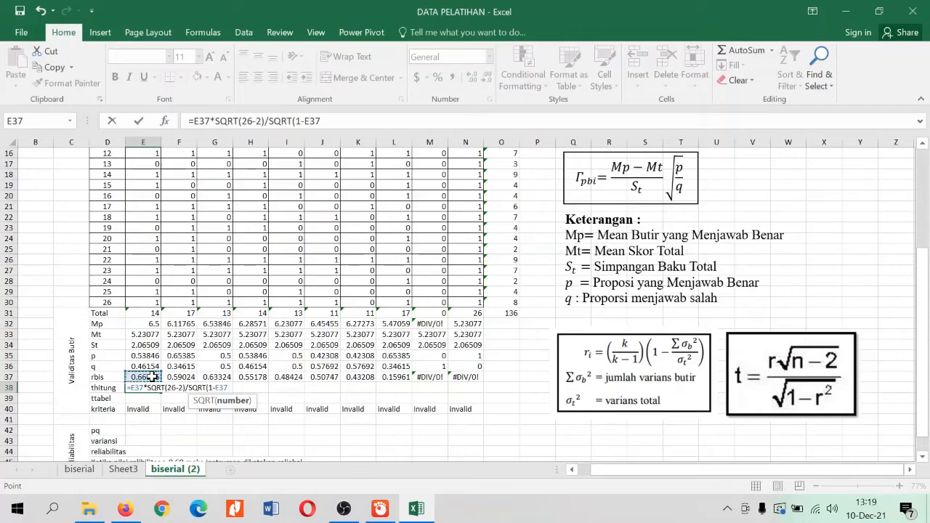
pyautogui.write('^2)')
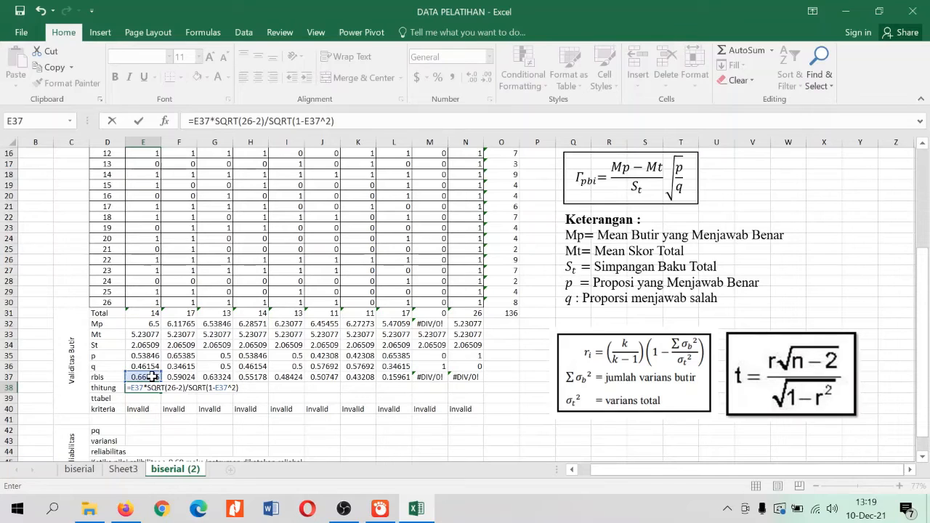
pyautogui.press('Return')
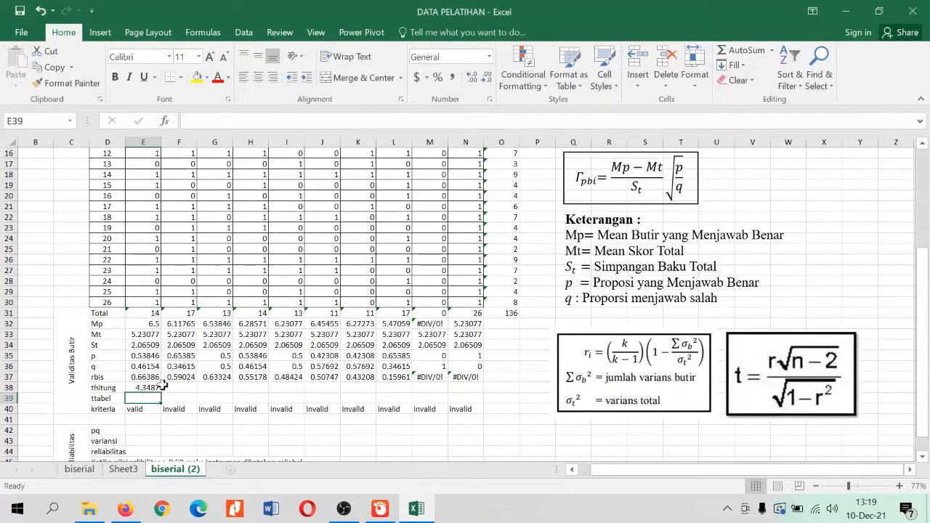
# Fill item 1's thitung formula from E38 across row 38 through item 10 (N38)
pyautogui.click(150, 388)
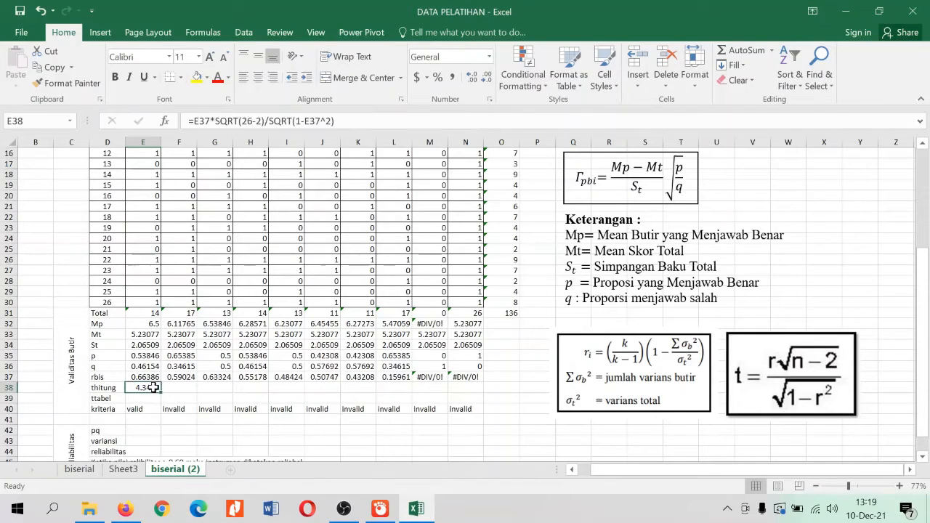
pyautogui.moveTo(165, 392); pyautogui.dragTo(483, 391)
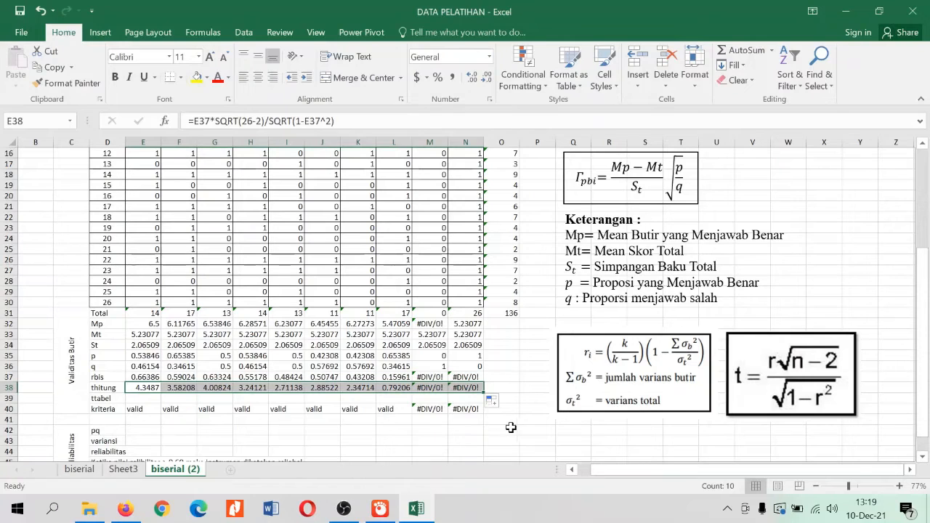
pyautogui.click(326, 441)
pyautogui.moveTo(148, 390); pyautogui.dragTo(398, 385)
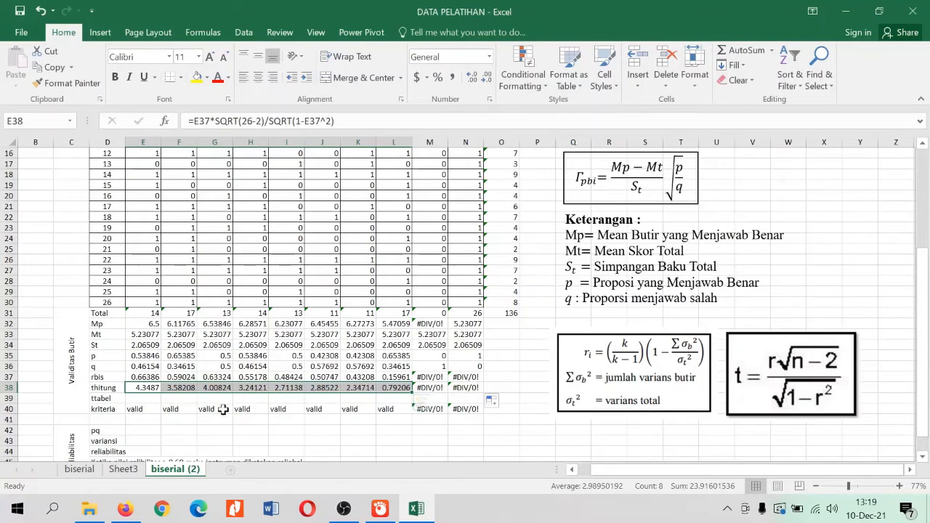
pyautogui.click(135, 410)
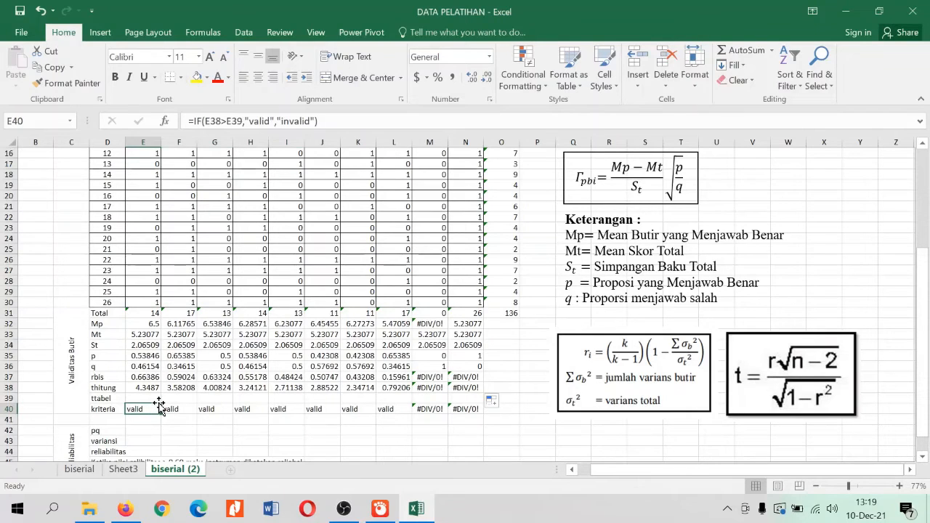
# Calculate item 1's ttabel in E39 with =TINV(0.05*2,24)
pyautogui.click(154, 398)
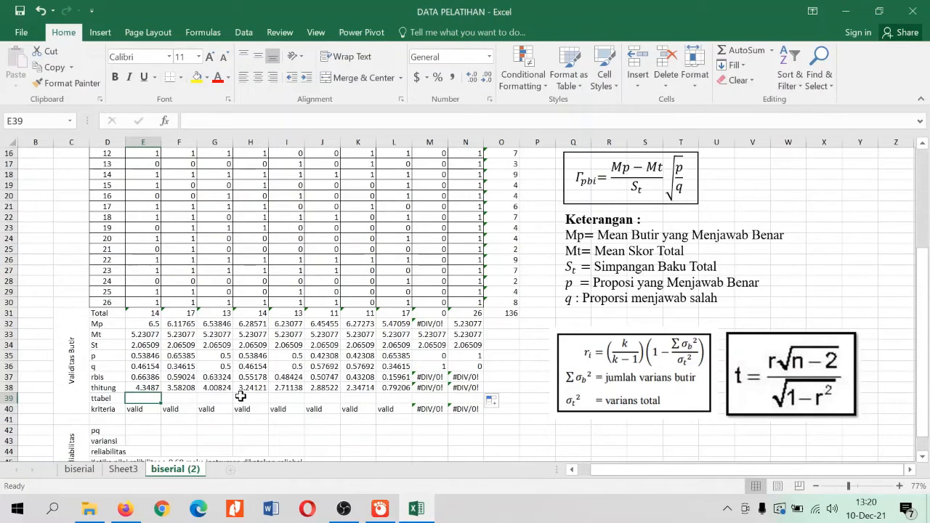
pyautogui.write('=')
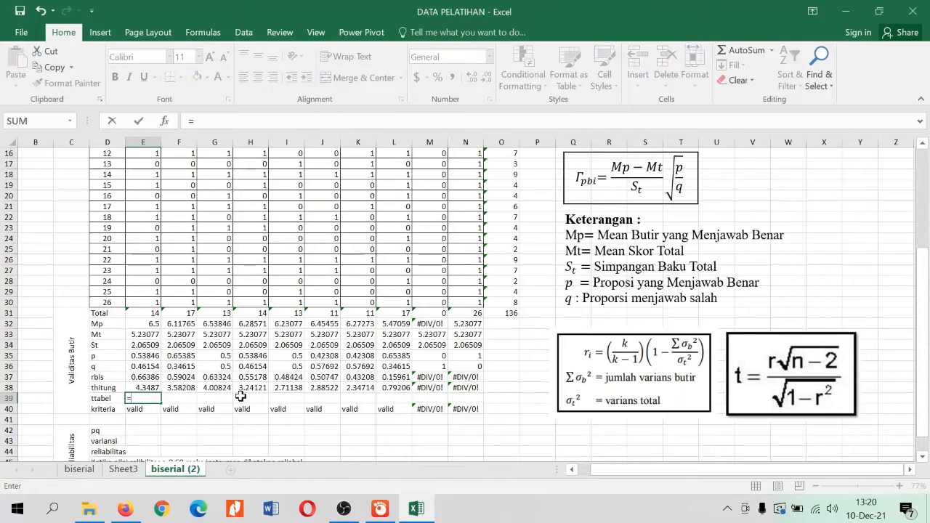
pyautogui.write('TINV')
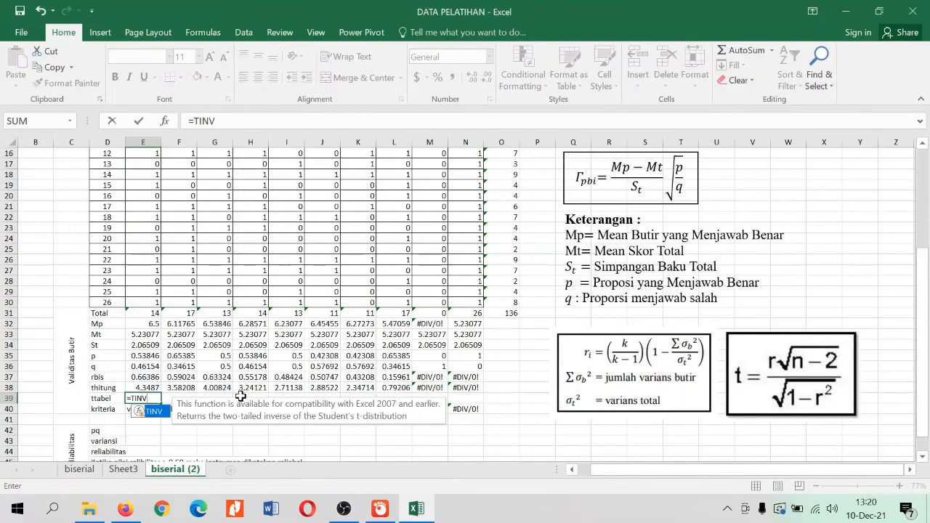
pyautogui.write('(')
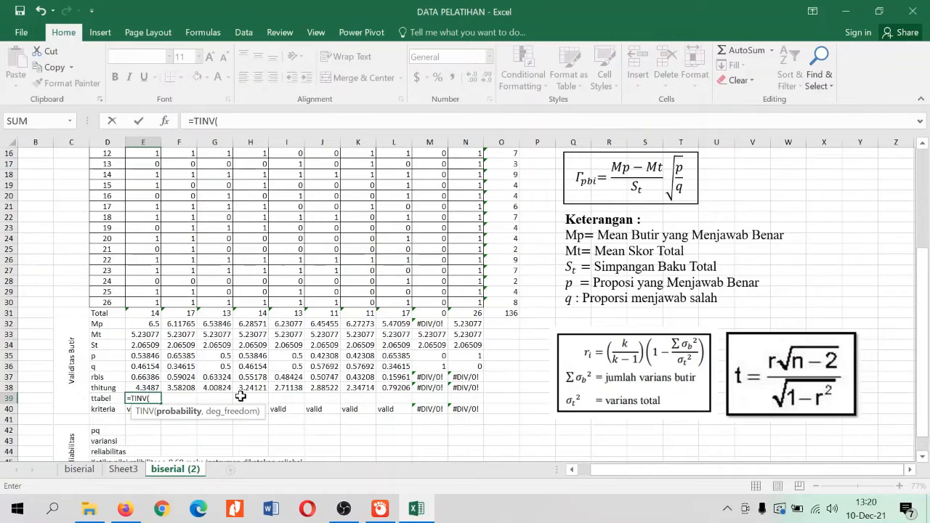
pyautogui.write('0.05*2')
pyautogui.write(',')
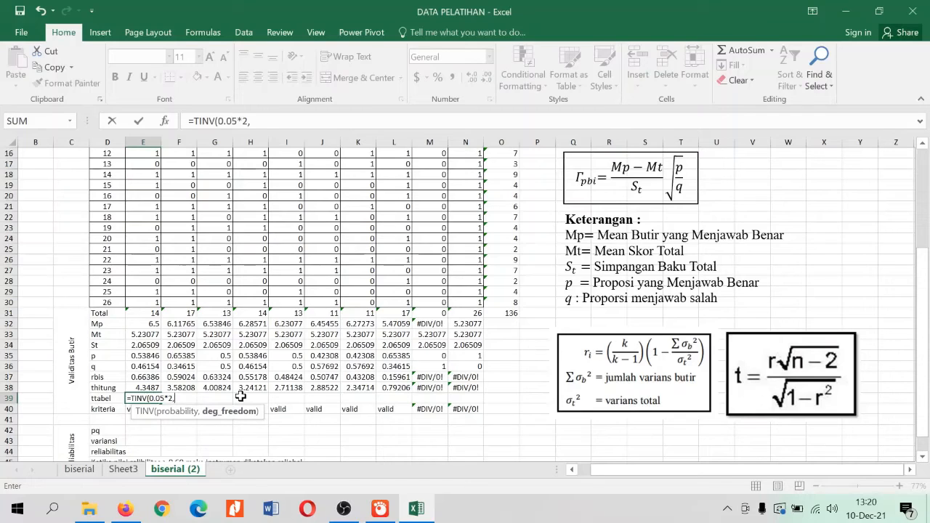
pyautogui.write('24)')
pyautogui.press('Return')
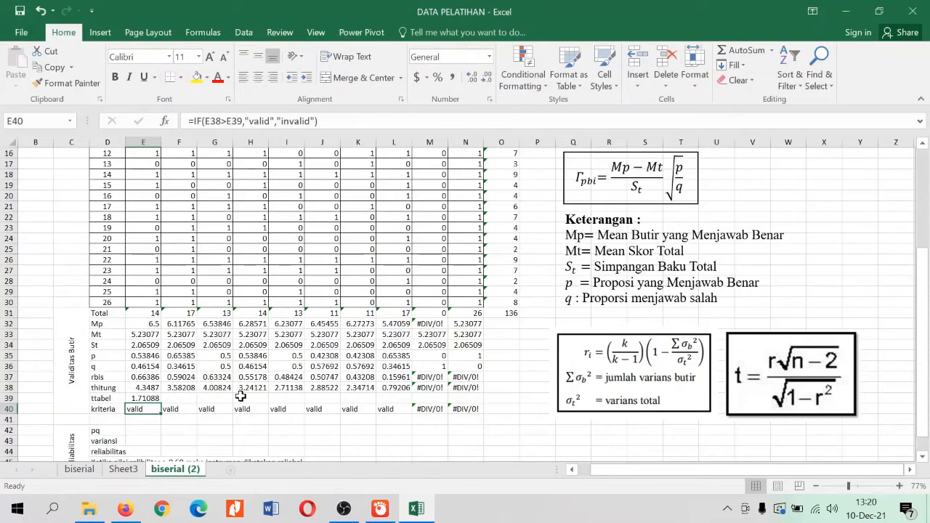
# Fill item 1's ttabel formula from E39 across row 39 through item 10 (N39)
pyautogui.click(149, 398)
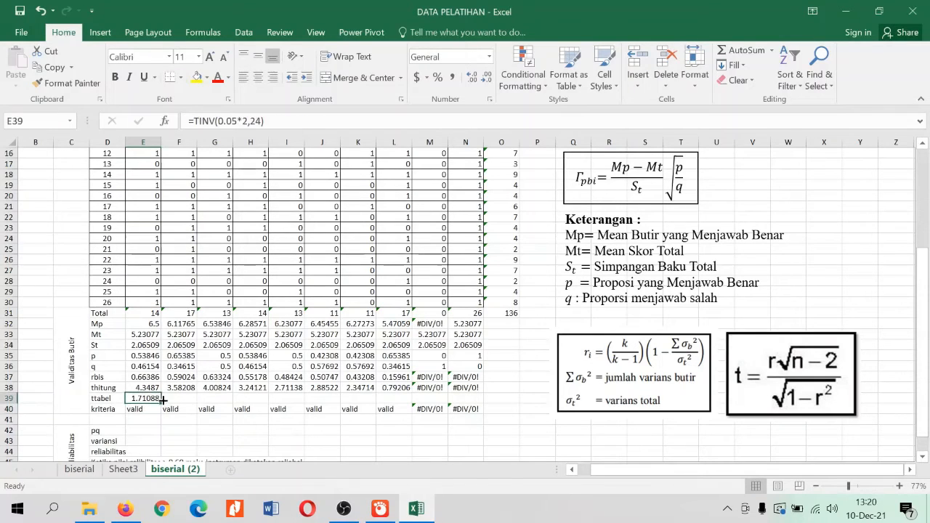
pyautogui.moveTo(162, 398); pyautogui.dragTo(472, 399)
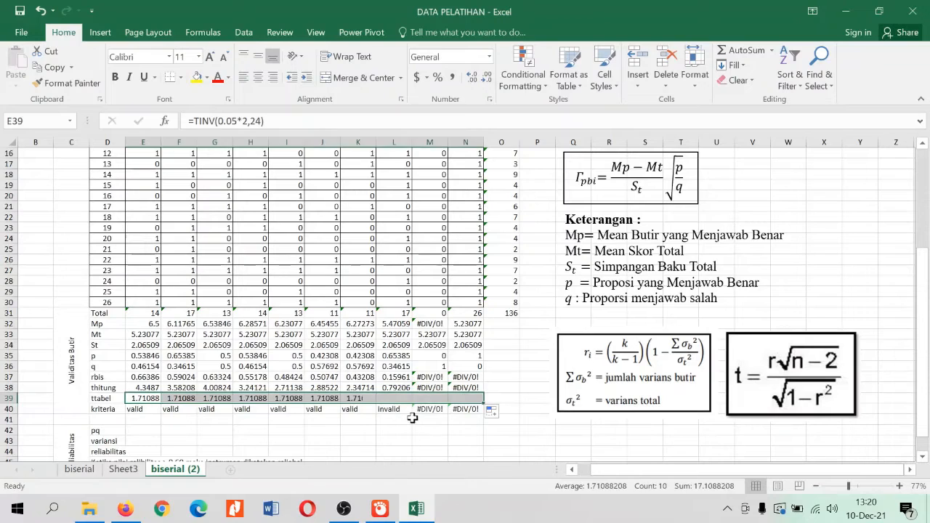
pyautogui.click(356, 439)
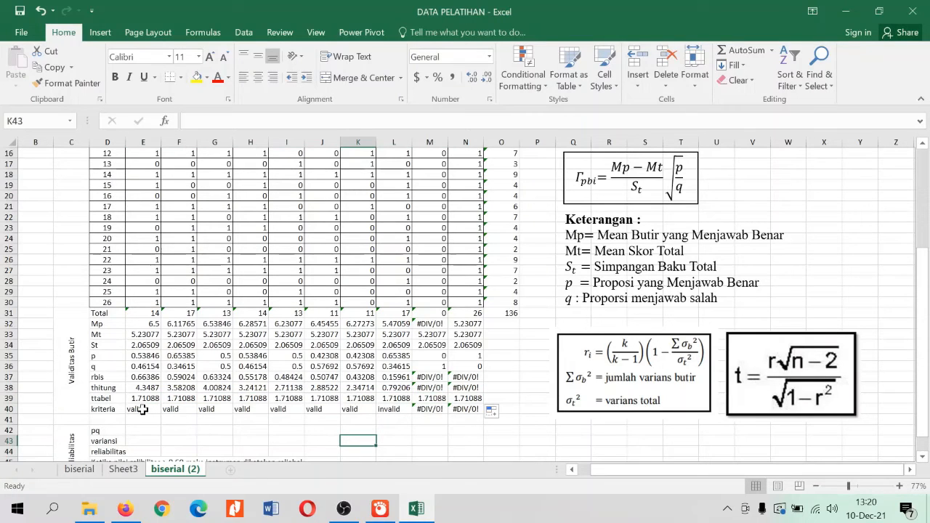
# Clear the kriteria formulas of items 2 through 10 by emptying F40:O40, keeping item 1's formula in E40
pyautogui.moveTo(142, 409); pyautogui.dragTo(484, 409)
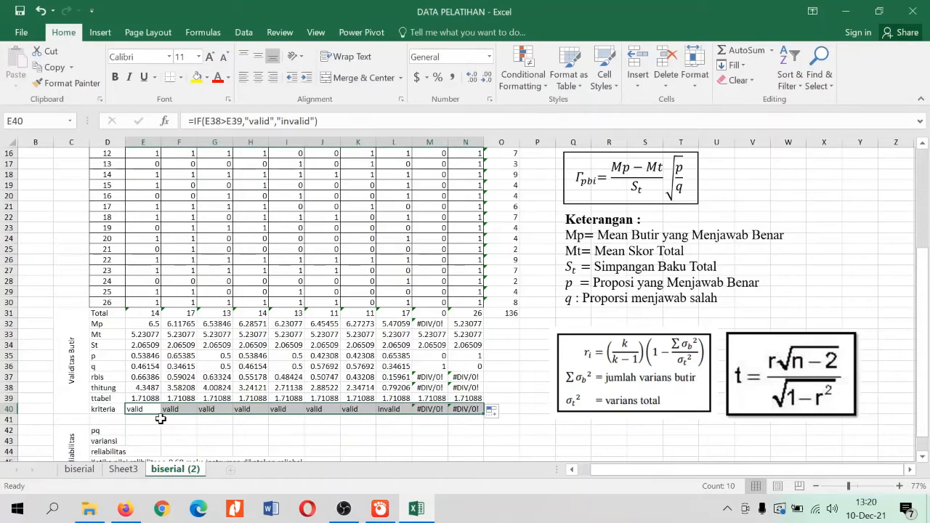
pyautogui.click(187, 436)
pyautogui.moveTo(185, 408); pyautogui.dragTo(490, 412)
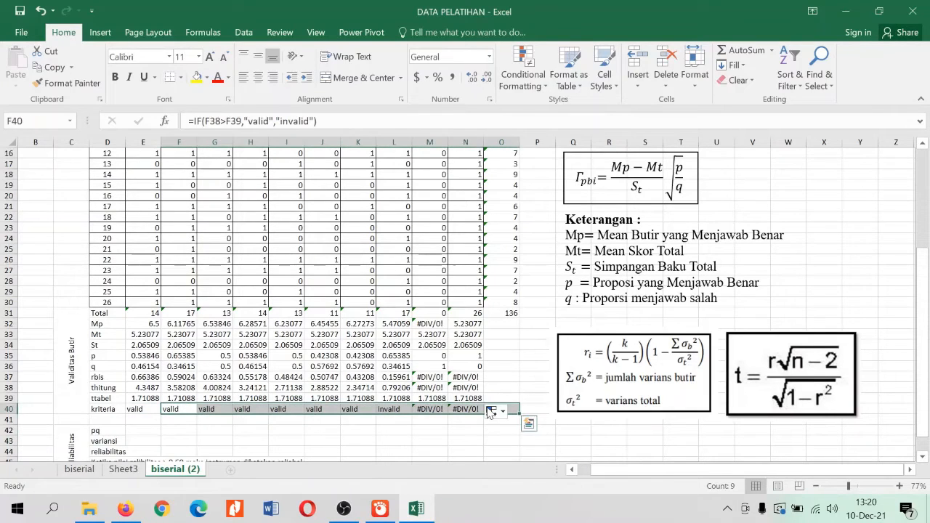
pyautogui.press('Delete')
pyautogui.click(282, 440)
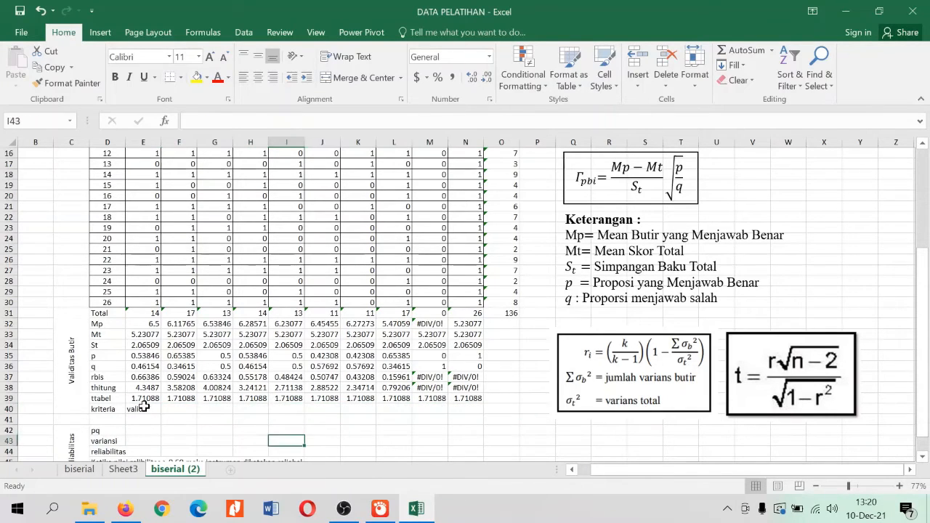
# Clear item 1's kriteria formula from E40
pyautogui.doubleClick(144, 407)
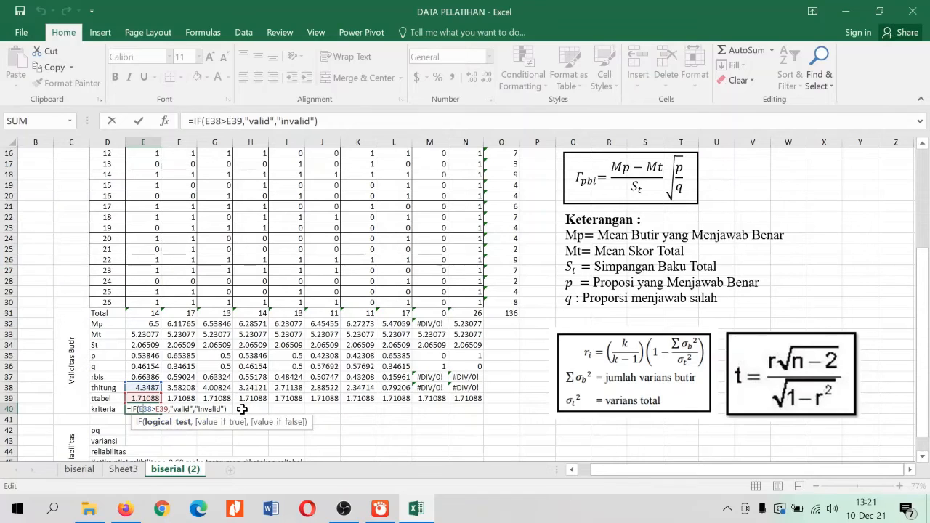
pyautogui.press('Return')
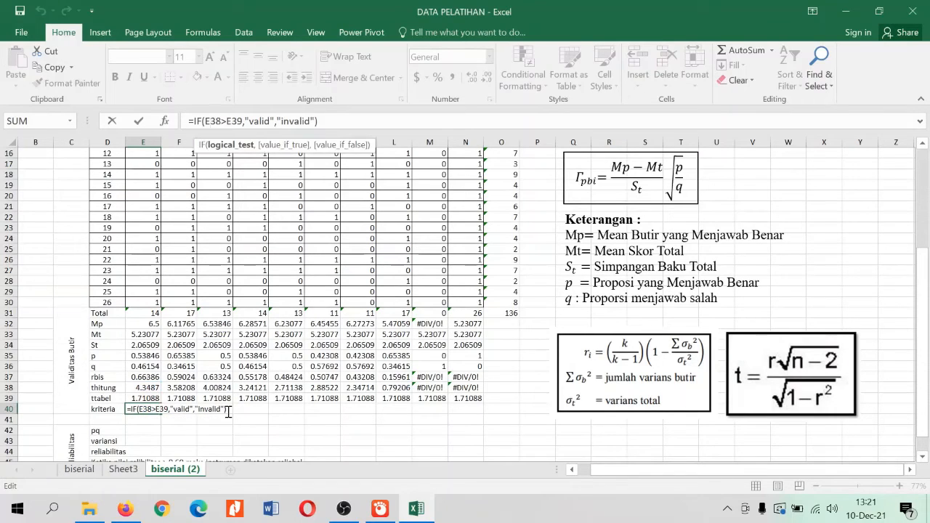
pyautogui.click(227, 411)
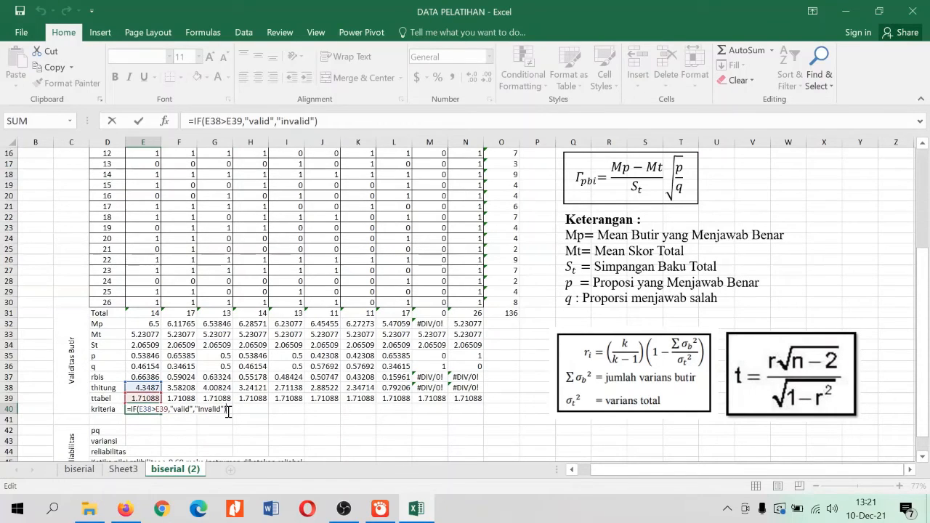
pyautogui.moveTo(334, 122); pyautogui.dragTo(127, 125)
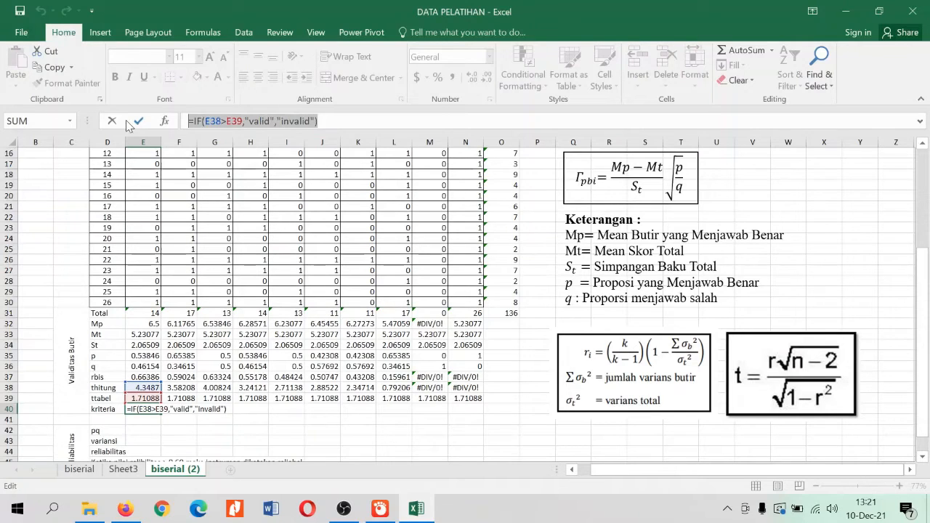
pyautogui.press('BackSpace')
pyautogui.press('Return')
# Enter item 1's kriteria formula in E40 as =IF(E38>E39,"valid","invalid"), comparing thitung with ttabel
pyautogui.press('Up')
pyautogui.write('-')
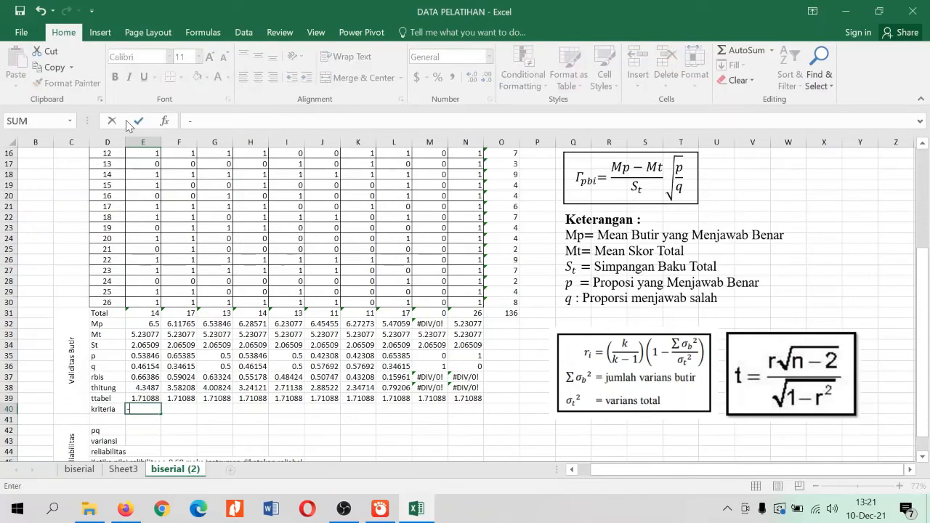
pyautogui.press('BackSpace')
pyautogui.write('=')
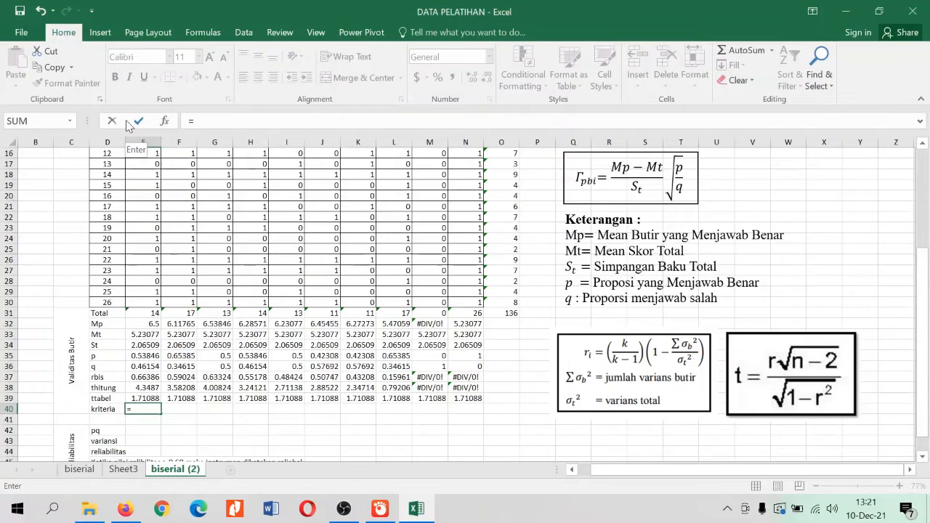
pyautogui.write('IF(')
pyautogui.press('Up')
pyautogui.press('Up')
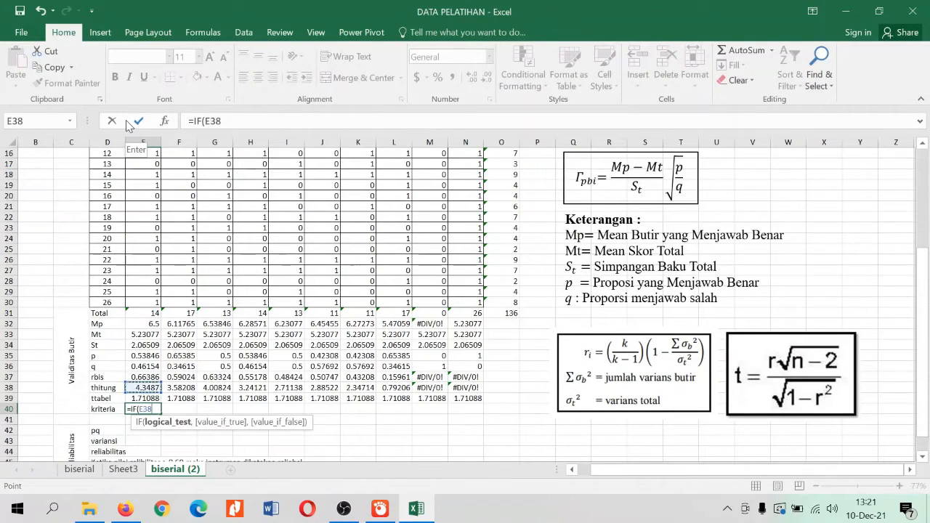
pyautogui.write('>')
pyautogui.press('Up')
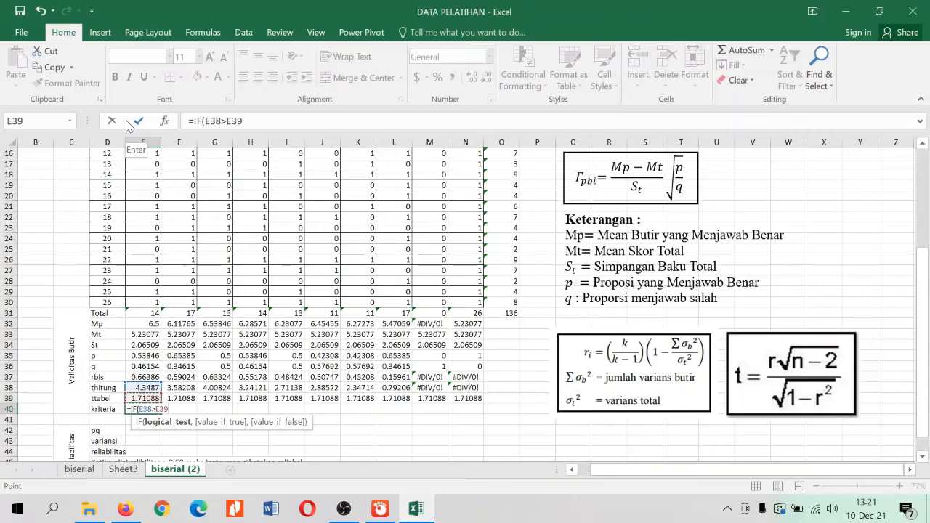
pyautogui.write(',')
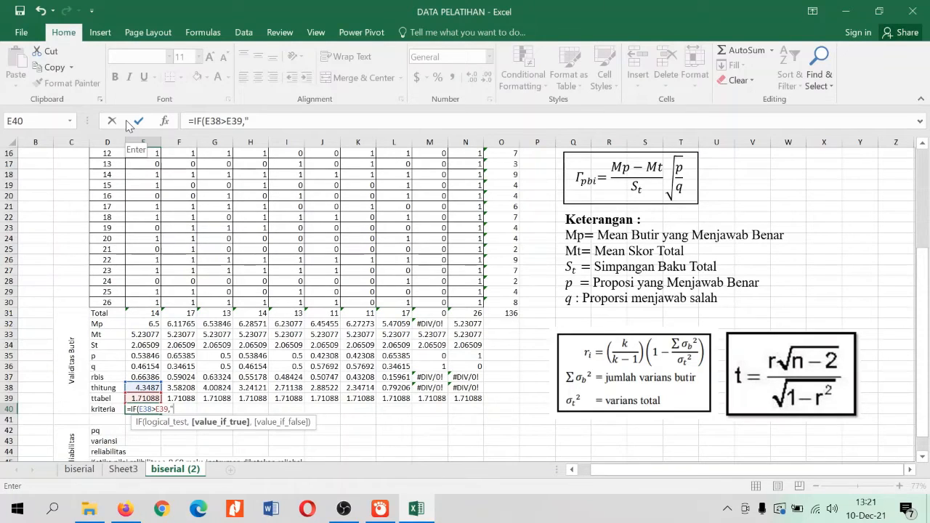
pyautogui.write('"valid",')
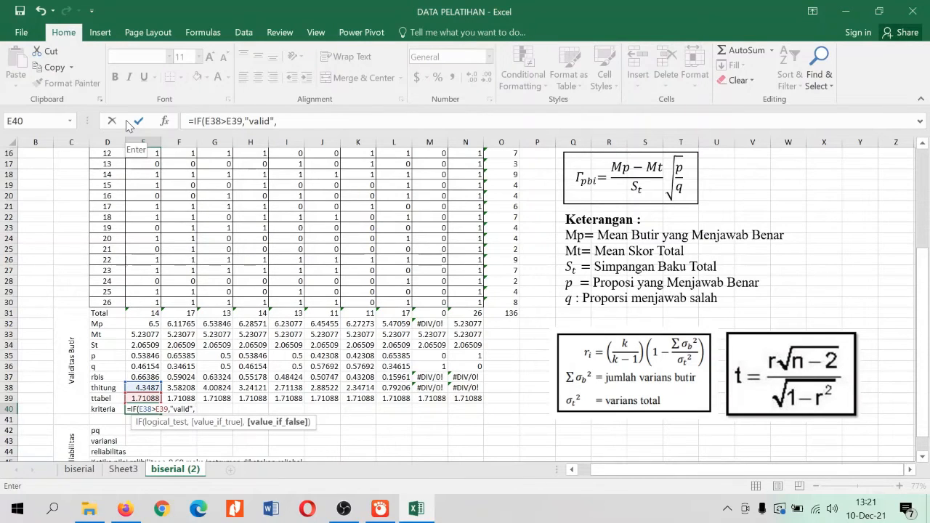
pyautogui.write('"invalid")')
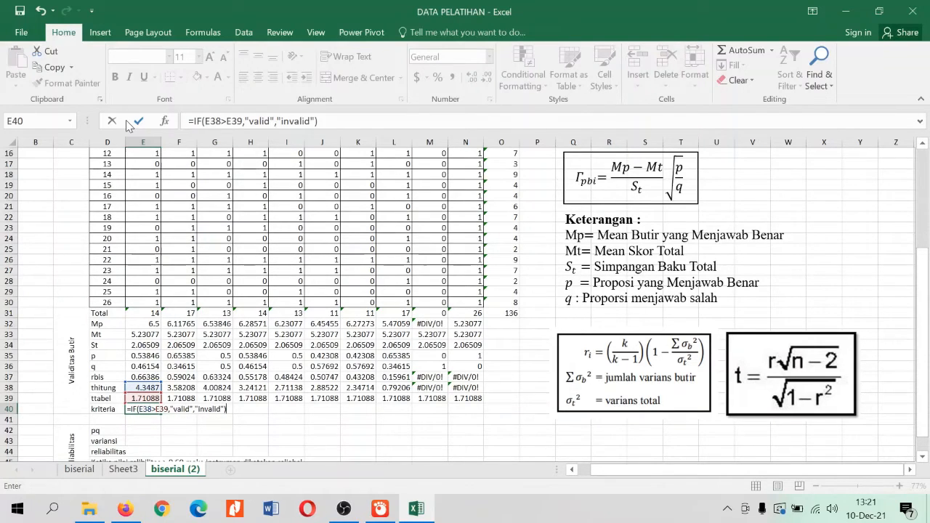
pyautogui.press('Return')
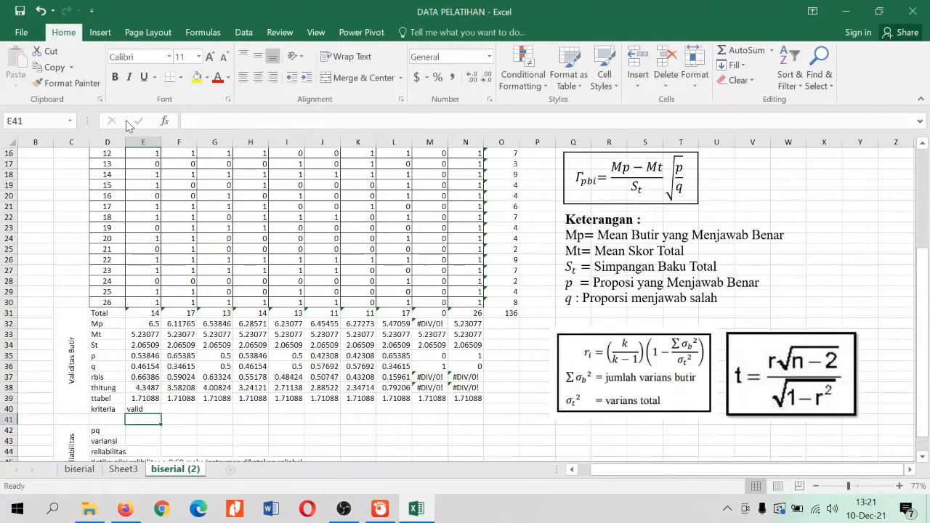
# Fill item 1's kriteria formula from E40 across row 40 through item 10 (N40)
pyautogui.click(151, 409)
pyautogui.moveTo(164, 414); pyautogui.dragTo(465, 411)
pyautogui.click(401, 432)
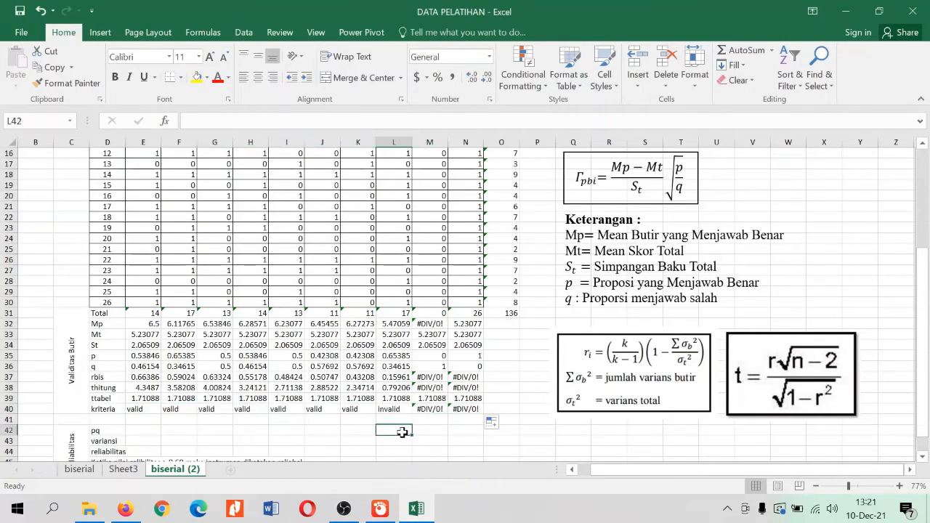
# Review the kriteria result of each item from E40 to N40
pyautogui.click(143, 410)
pyautogui.click(179, 409)
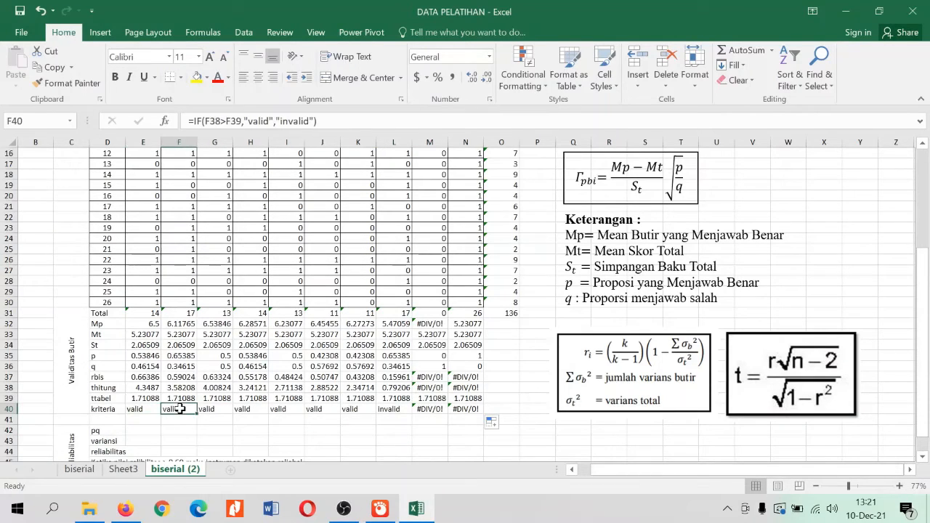
pyautogui.click(207, 410)
pyautogui.click(245, 409)
pyautogui.click(276, 409)
pyautogui.click(317, 410)
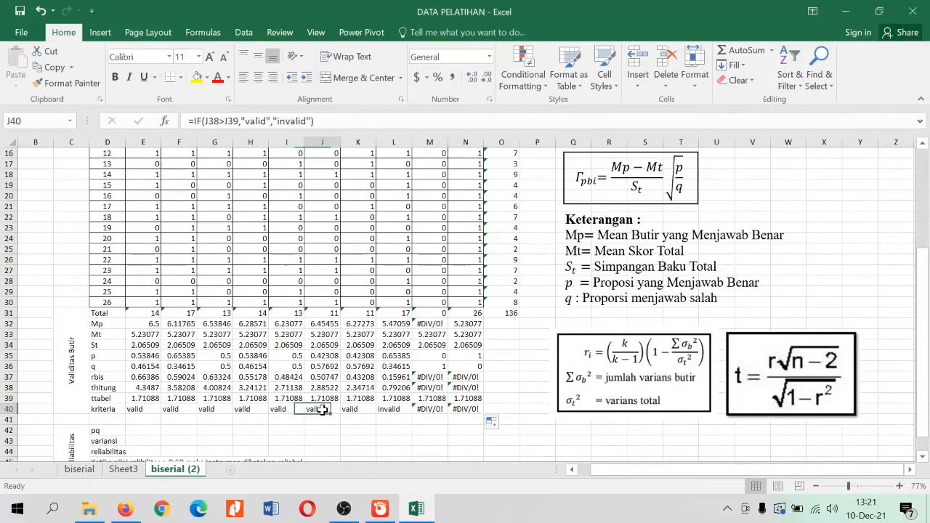
pyautogui.click(353, 408)
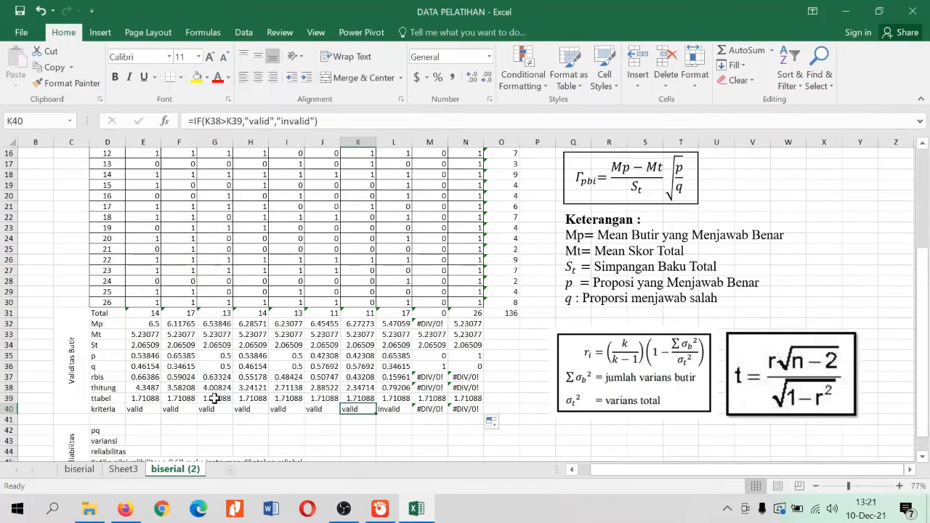
pyautogui.click(403, 409)
pyautogui.click(434, 409)
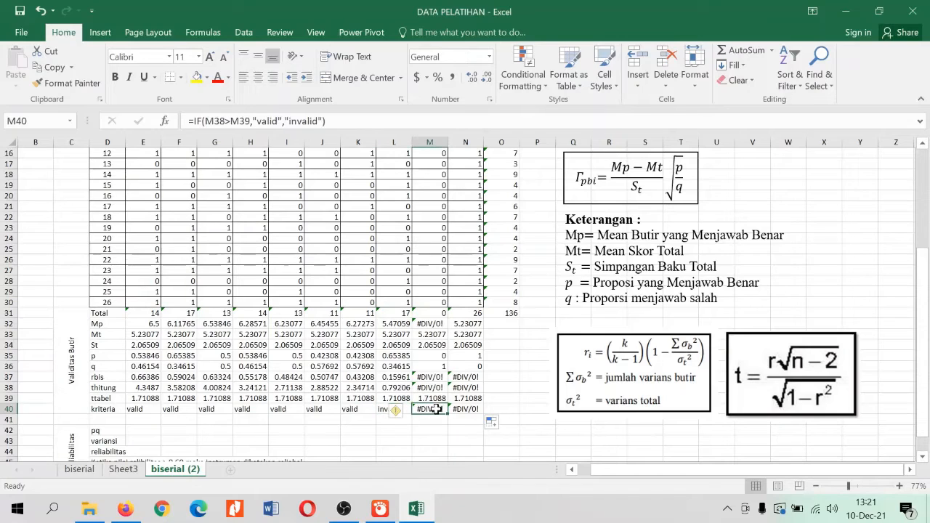
pyautogui.click(474, 411)
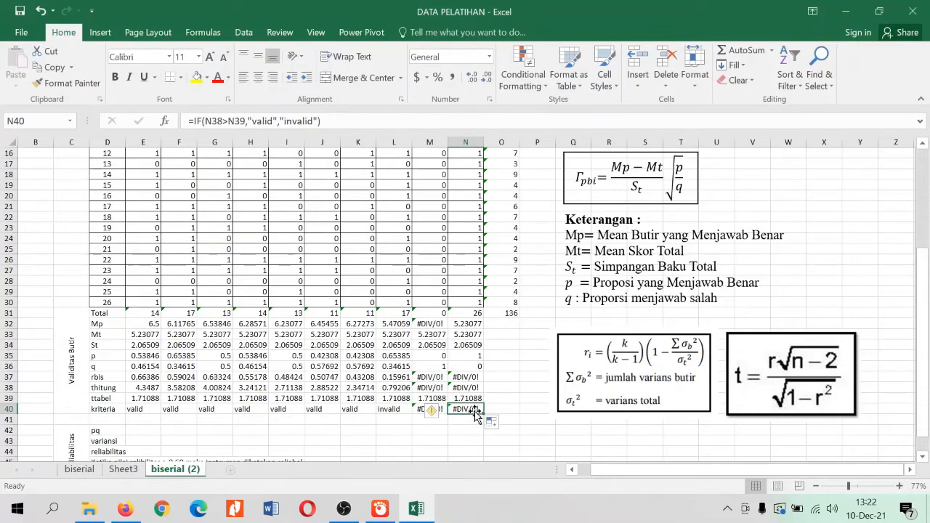
# Examine the participant scores of items 9 and 10 in columns M and N against their kriteria results in row 40
pyautogui.click(416, 409)
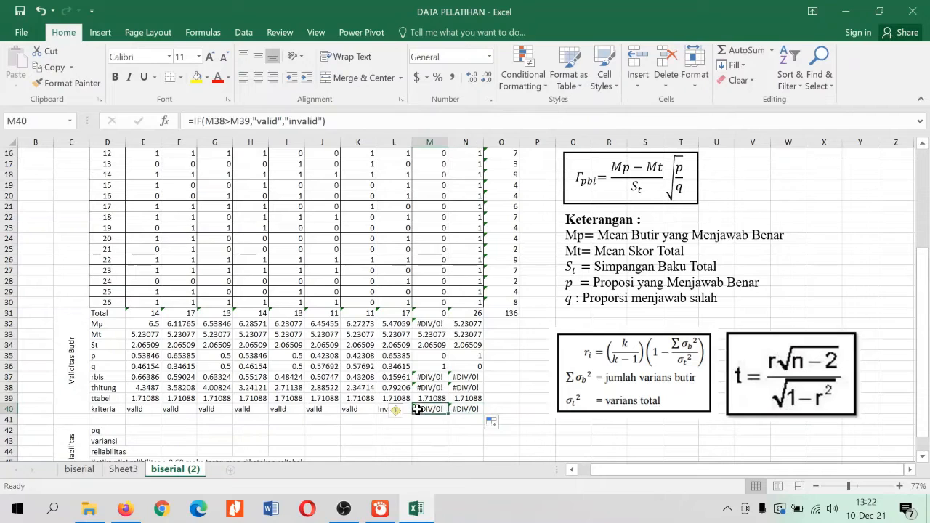
pyautogui.click(425, 206)
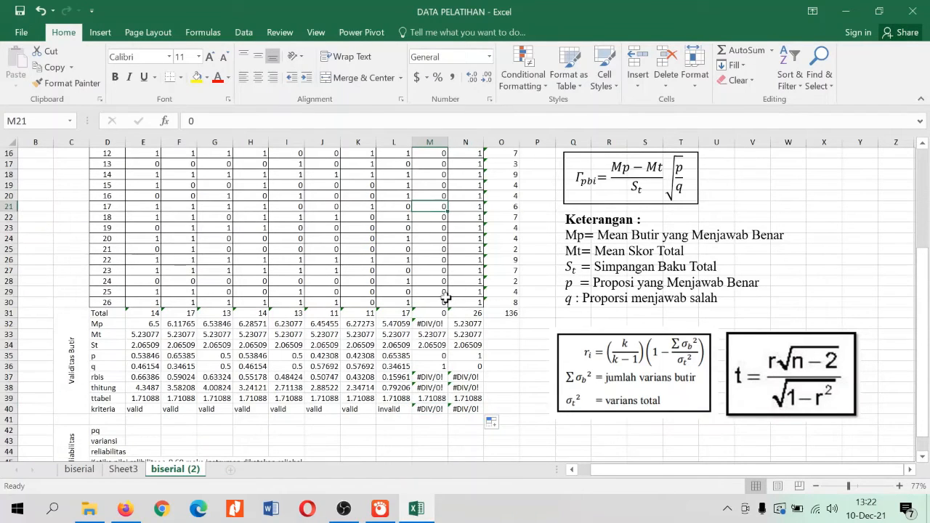
pyautogui.scroll(2, 430, 304)
pyautogui.scroll(-3, 431, 305)
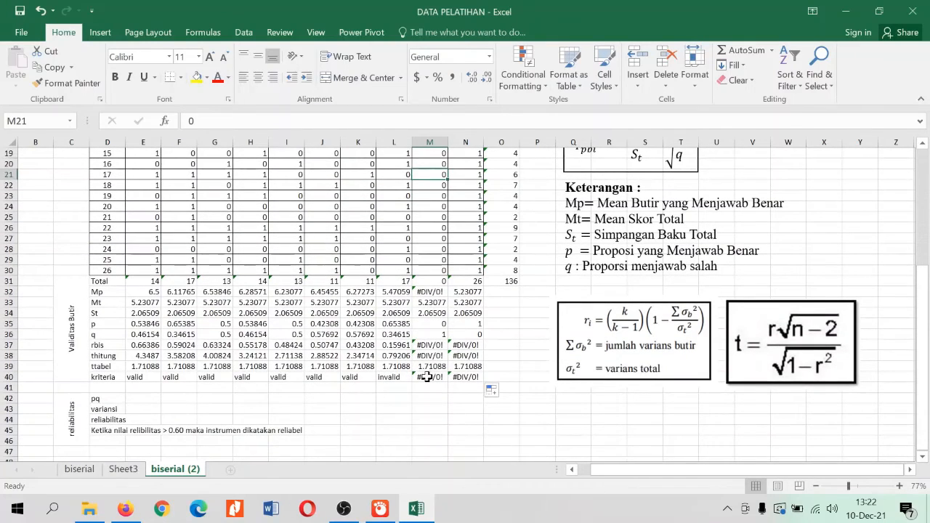
pyautogui.click(427, 376)
pyautogui.click(473, 375)
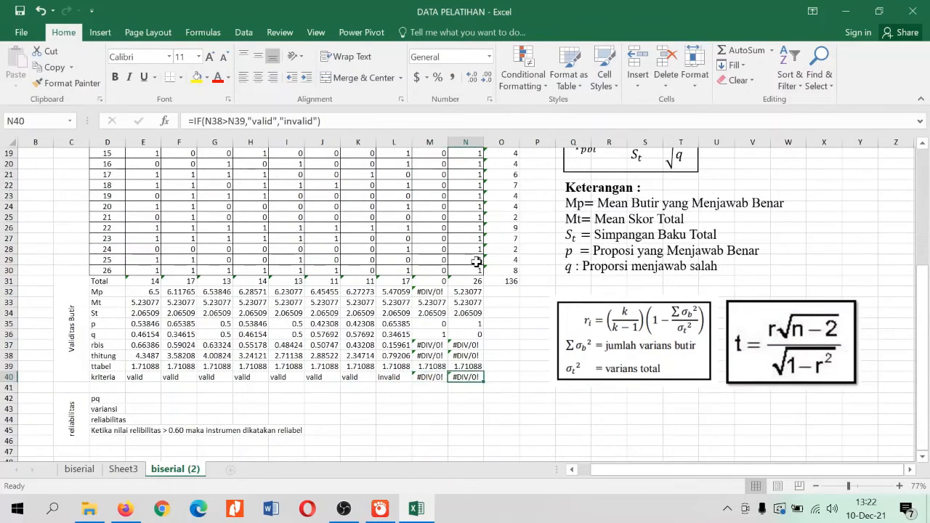
pyautogui.scroll(2, 476, 263)
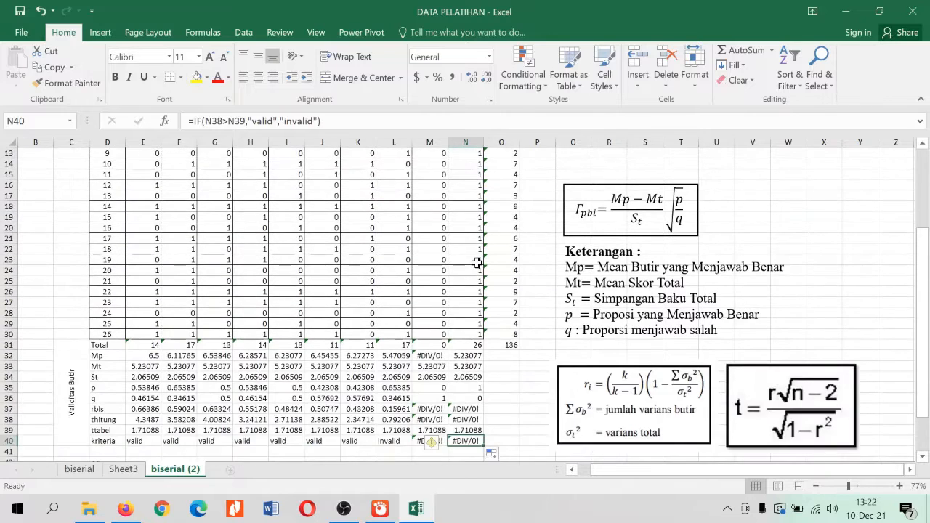
pyautogui.scroll(-2, 475, 263)
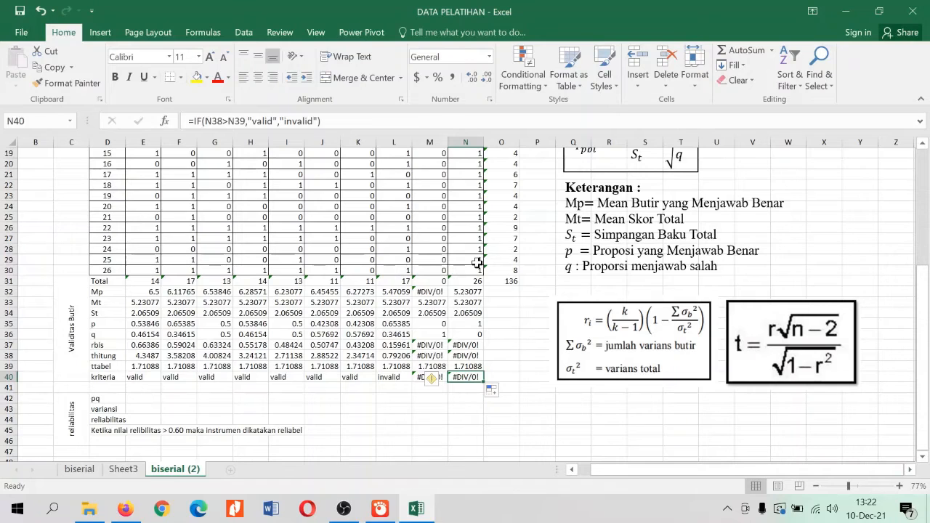
# Examine the reliabilitas block's pq, variansi and reliabilitas rows and the 0.60 reliability rule in D42:D45
pyautogui.click(117, 377)
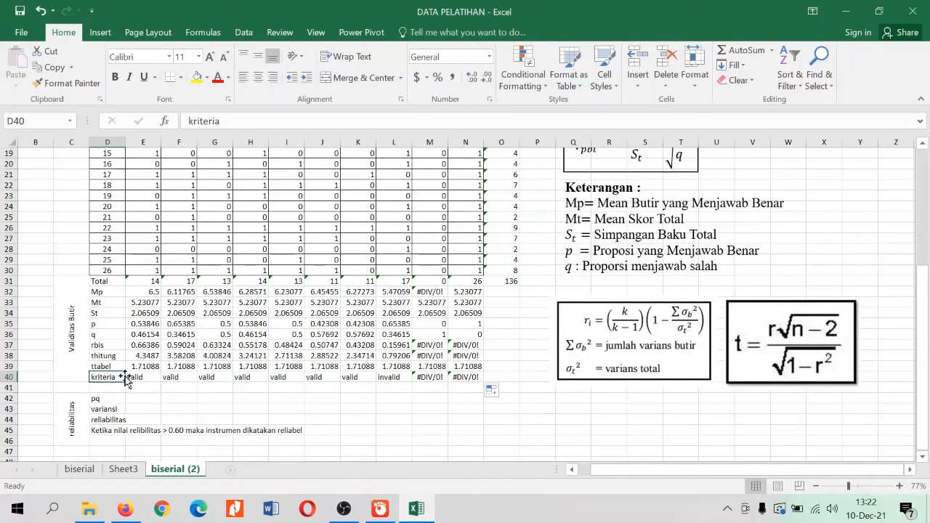
pyautogui.scroll(-1, 272, 320)
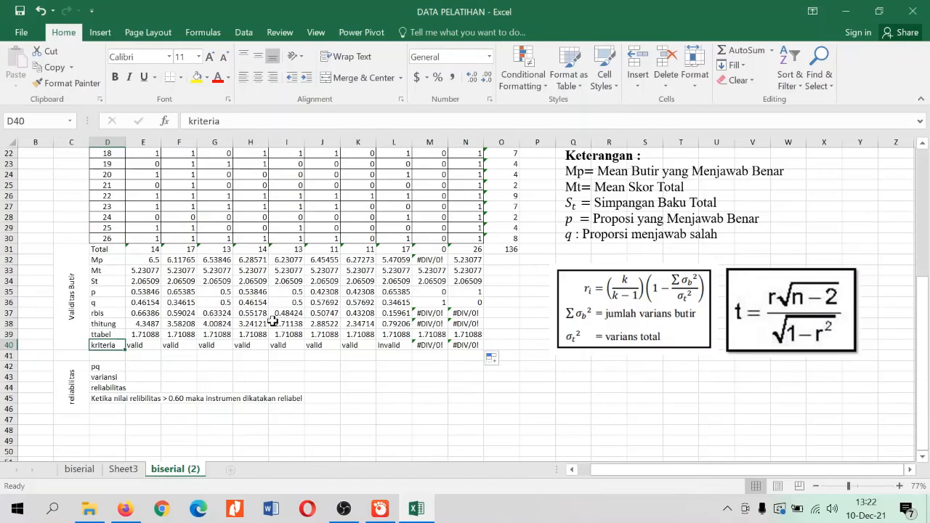
pyautogui.click(94, 377)
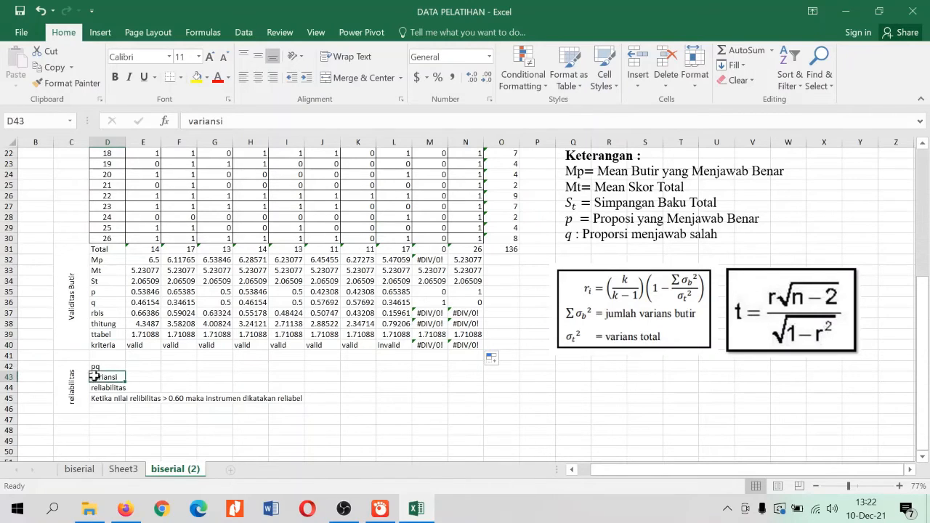
pyautogui.click(116, 388)
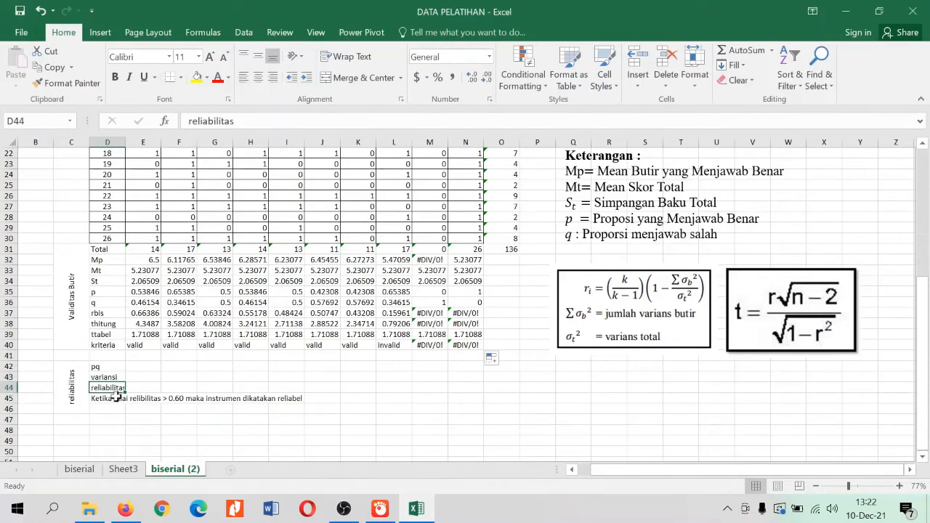
pyautogui.click(116, 398)
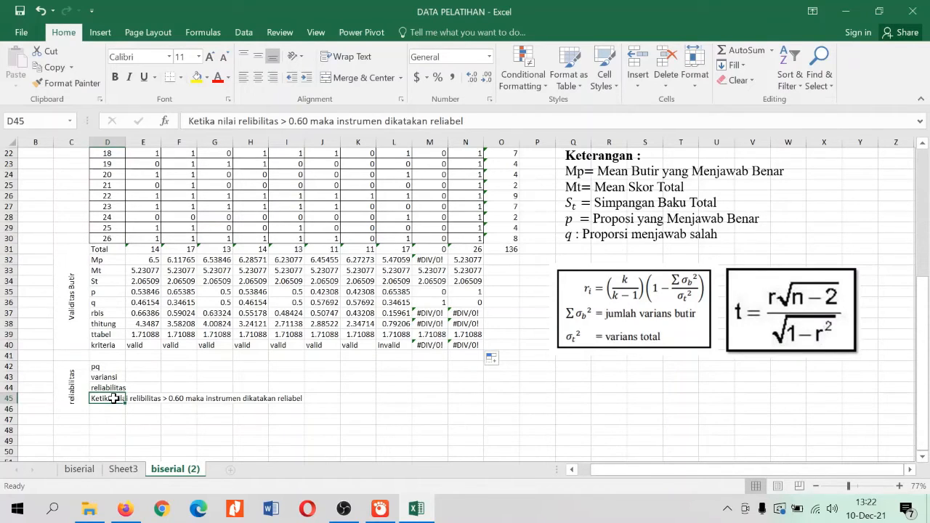
pyautogui.click(106, 367)
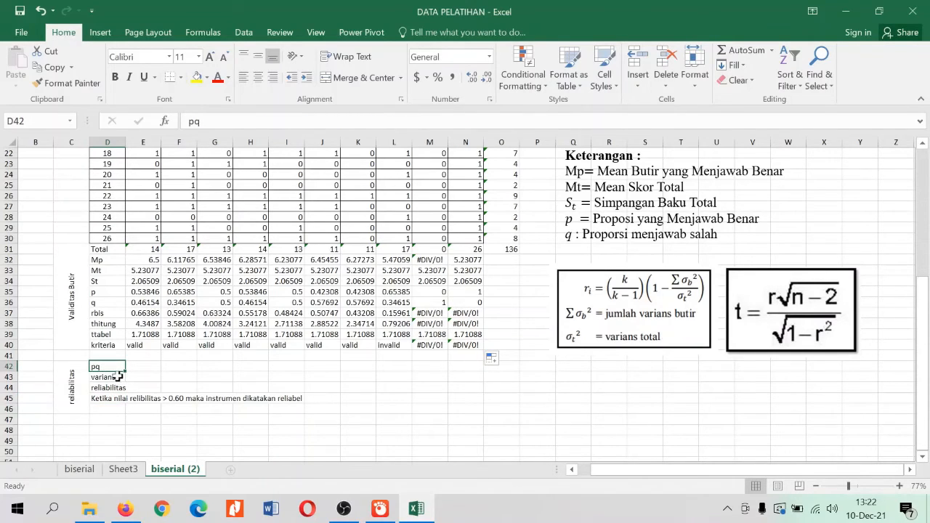
pyautogui.click(118, 376)
pyautogui.click(118, 387)
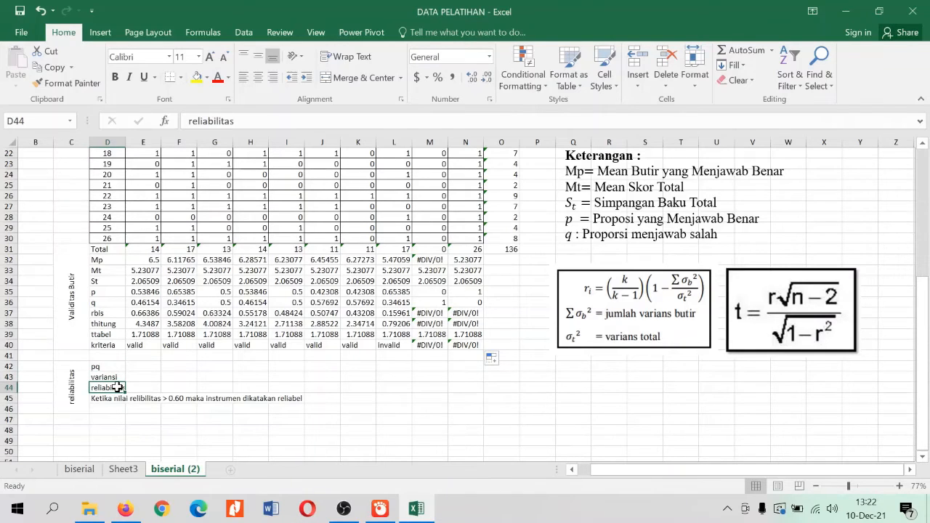
# Calculate item 1's pq in E42 with =E35*E36 and fill the formula across row 42 through item 10 (N42)
pyautogui.click(144, 364)
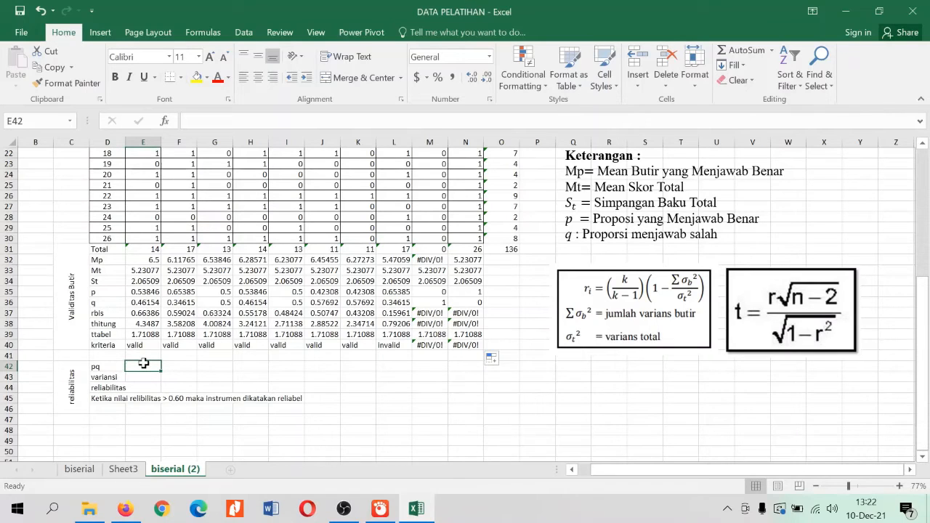
pyautogui.write('=')
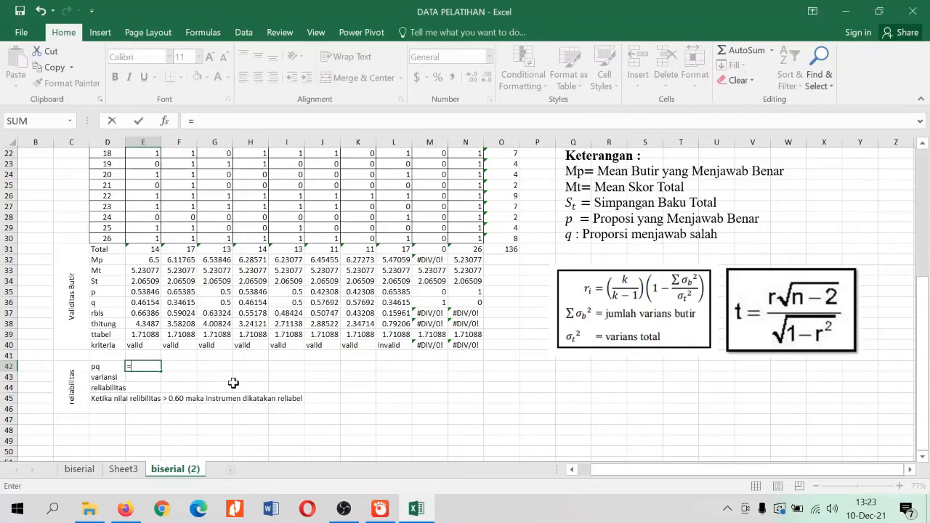
pyautogui.click(151, 291)
pyautogui.write('*')
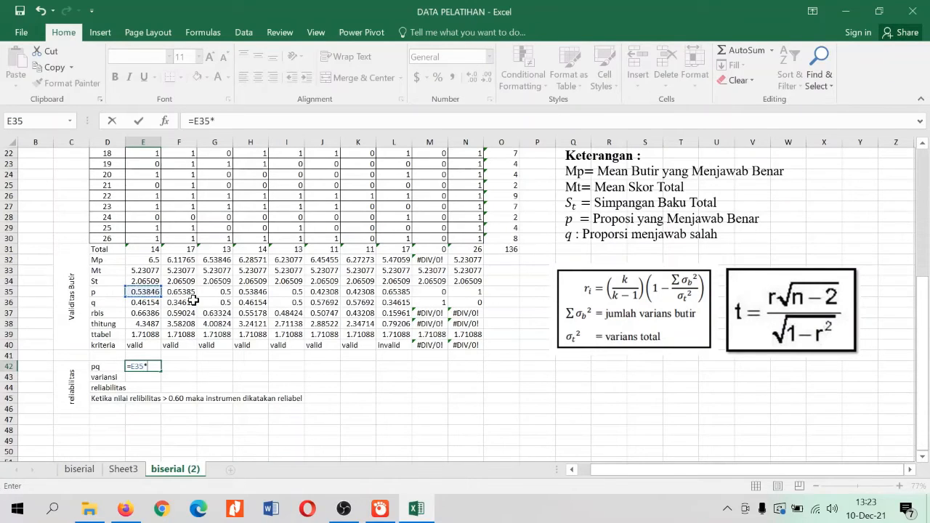
pyautogui.click(152, 302)
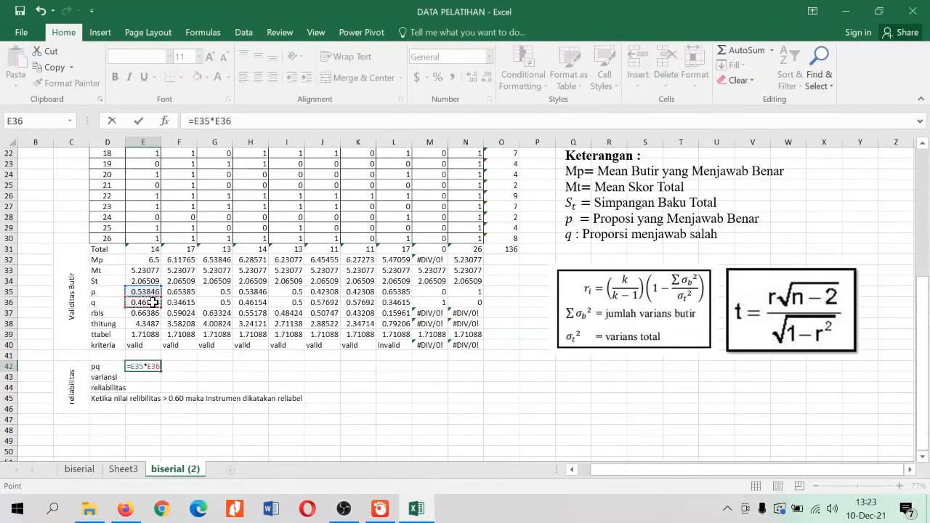
pyautogui.press('Return')
pyautogui.click(149, 367)
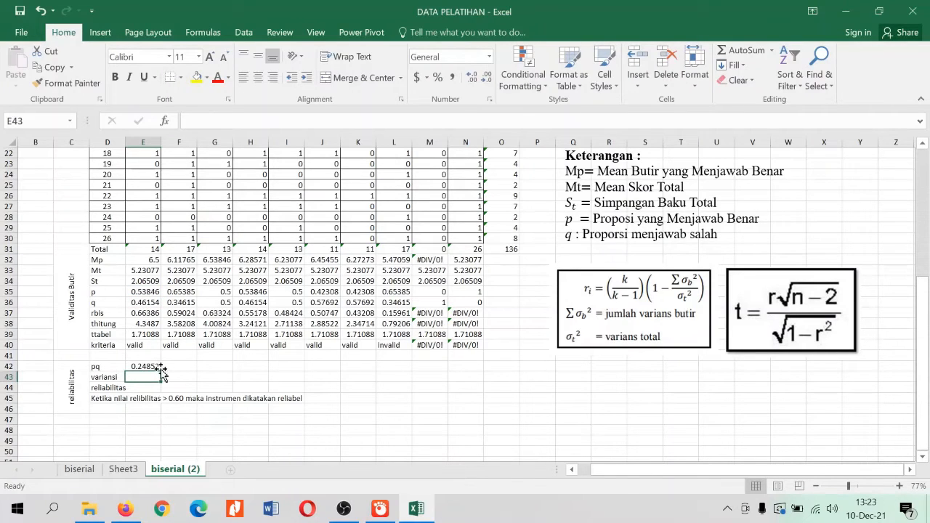
pyautogui.moveTo(162, 371); pyautogui.dragTo(480, 375)
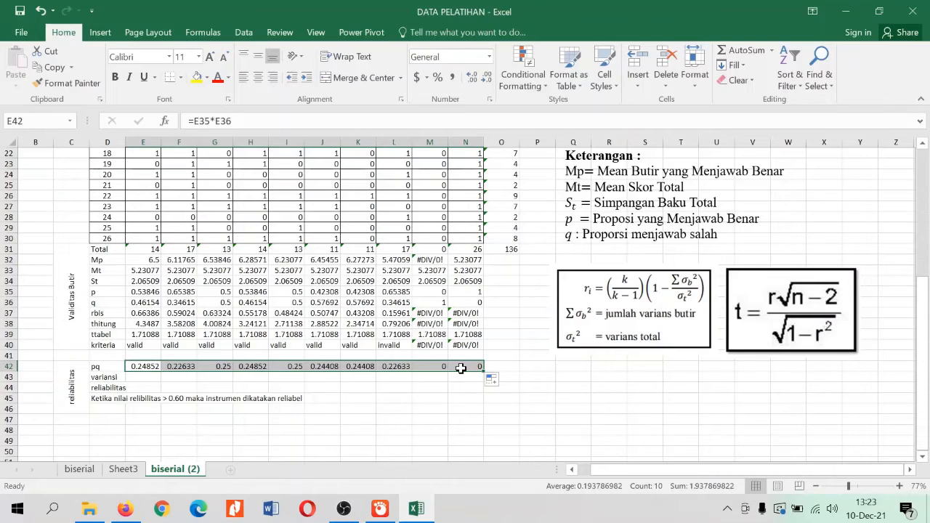
# Calculate item 1's variansi in E43 with =E34^2 and fill the formula across row 43 through item 10 (N43)
pyautogui.click(145, 376)
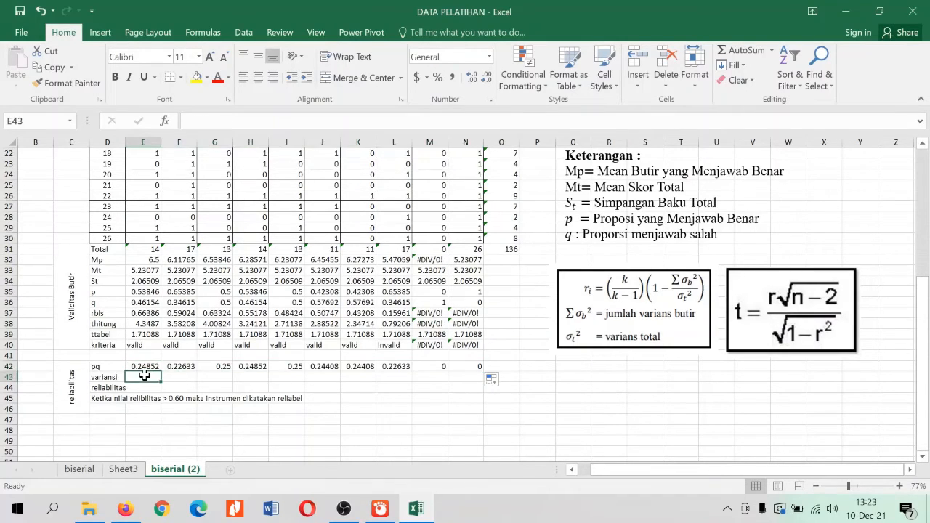
pyautogui.click(104, 377)
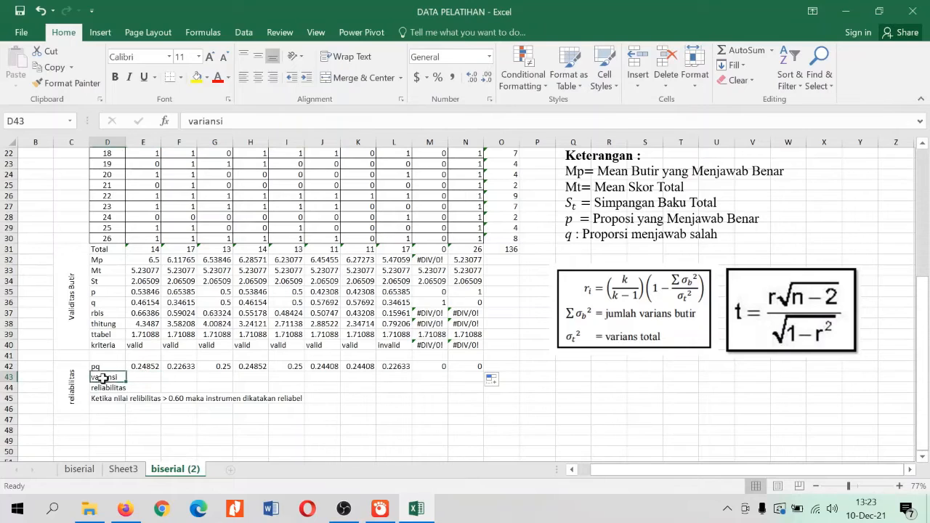
pyautogui.click(145, 378)
pyautogui.write('=')
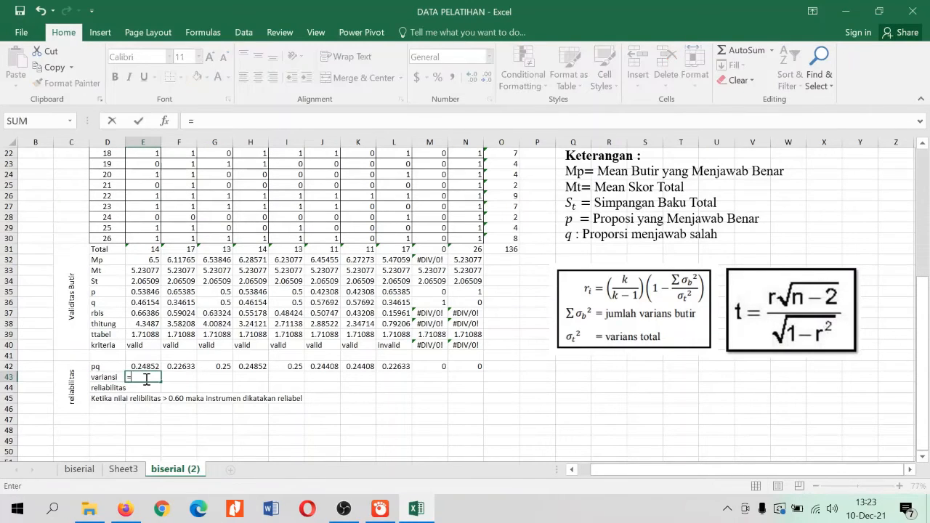
pyautogui.click(150, 280)
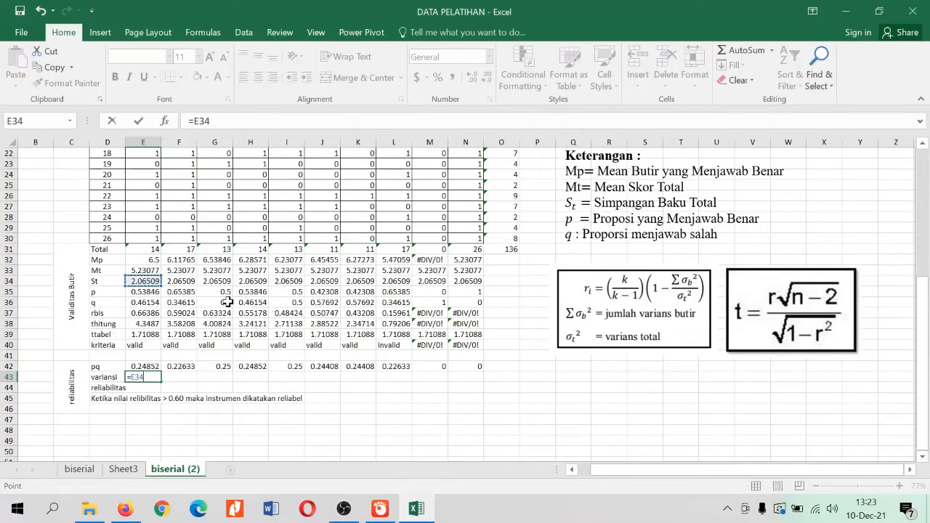
pyautogui.write('*')
pyautogui.write('^2')
pyautogui.press('Return')
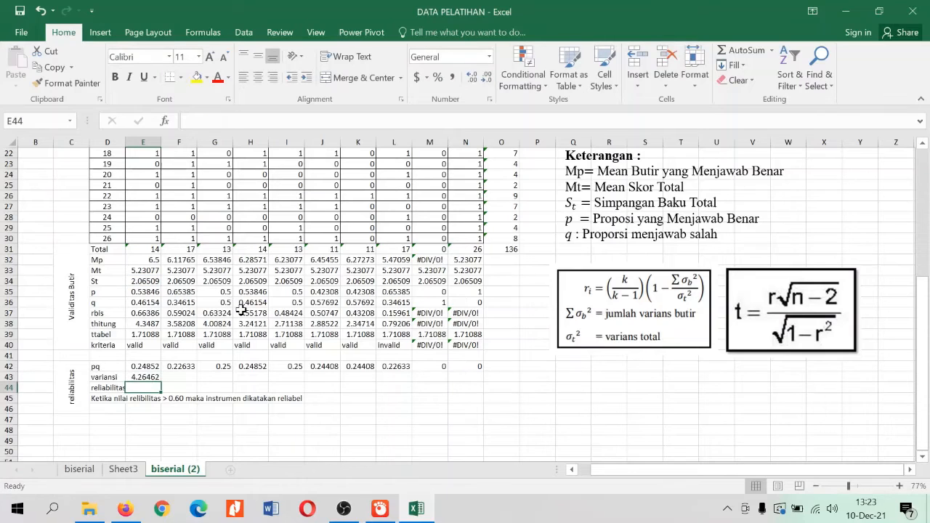
pyautogui.click(156, 378)
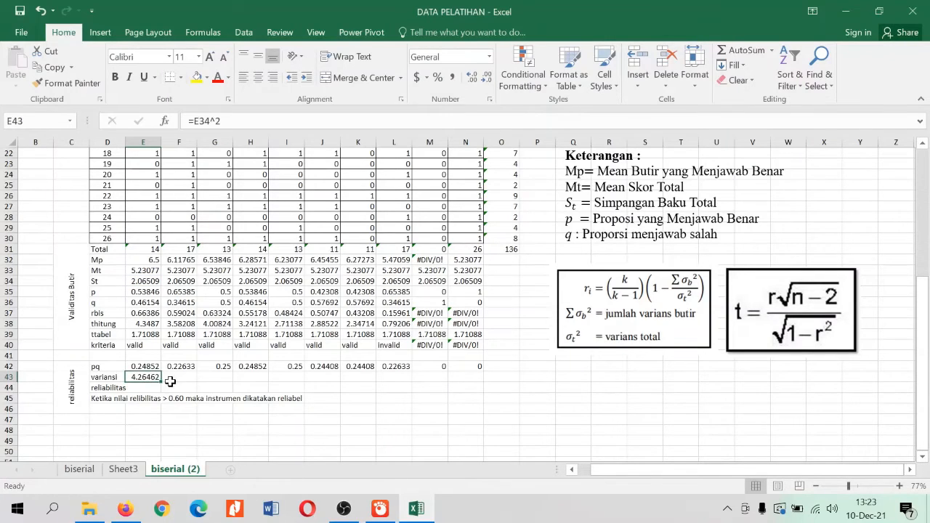
pyautogui.moveTo(162, 383); pyautogui.dragTo(472, 389)
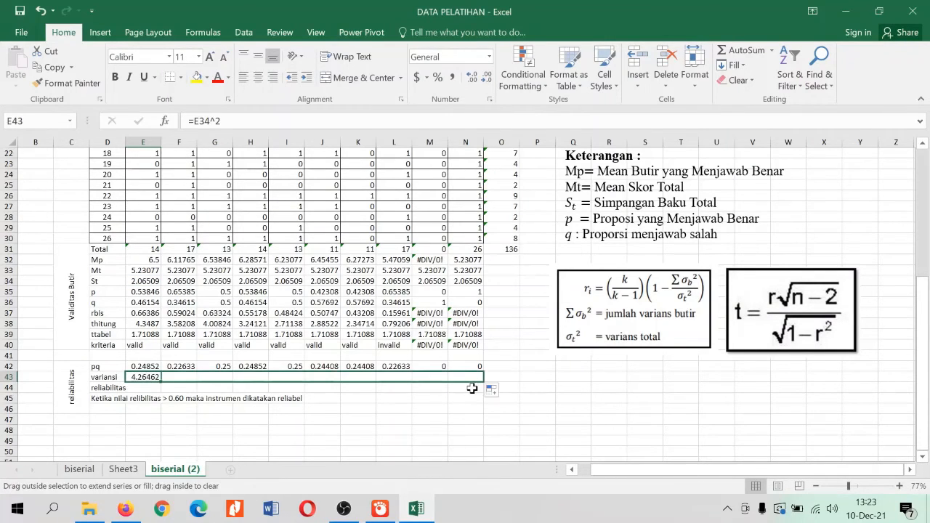
pyautogui.click(401, 410)
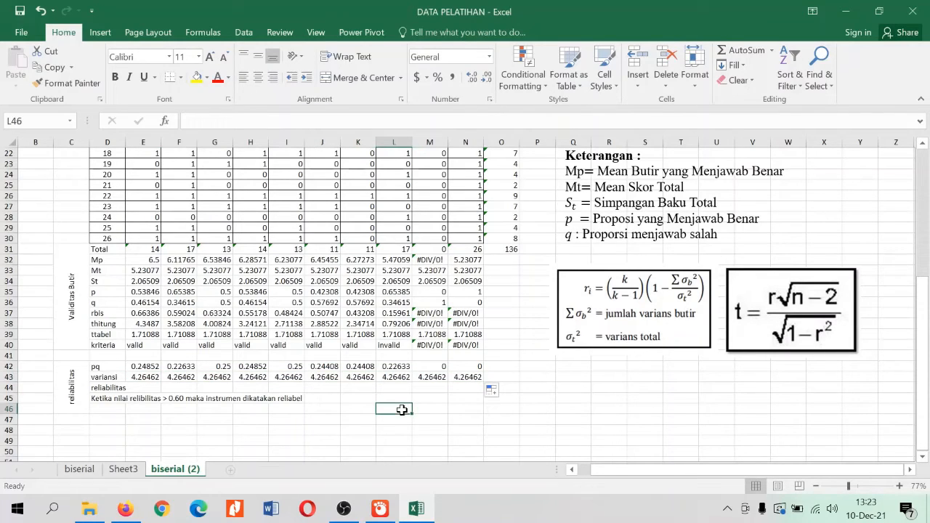
# Examine the reliability formula picture with k, item variance sum and total variance for the reliabilitas row
pyautogui.click(120, 388)
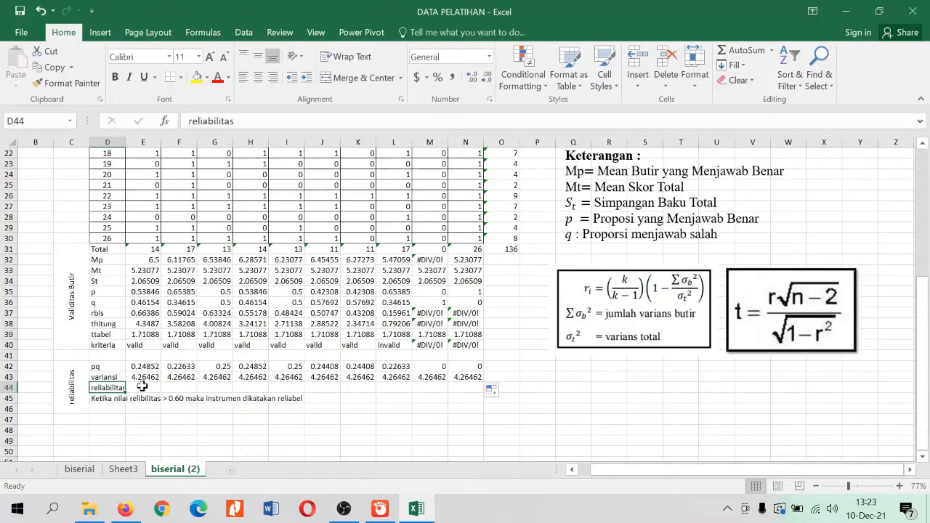
pyautogui.click(649, 285)
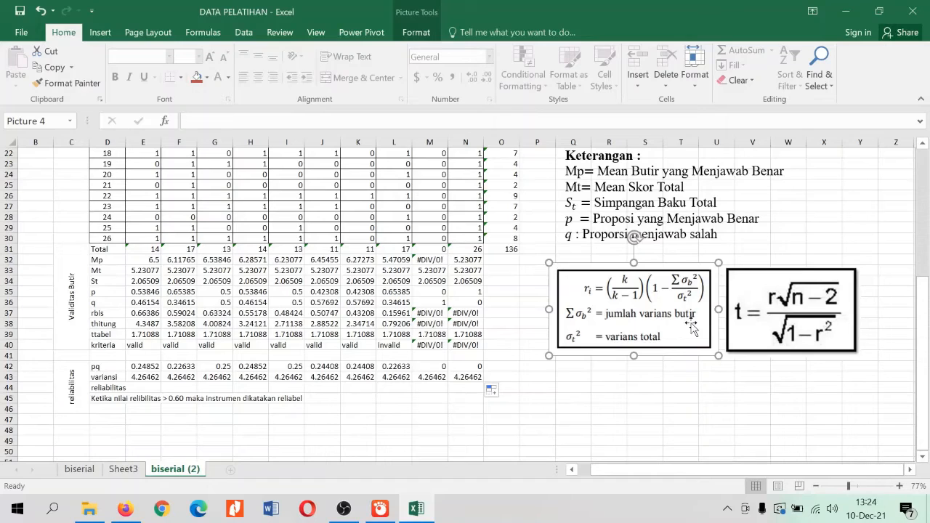
# Start the reliabilitas formula in E44 with =(10/9)*(1- to represent k/(k-1) and the opening of the variance term
pyautogui.click(254, 409)
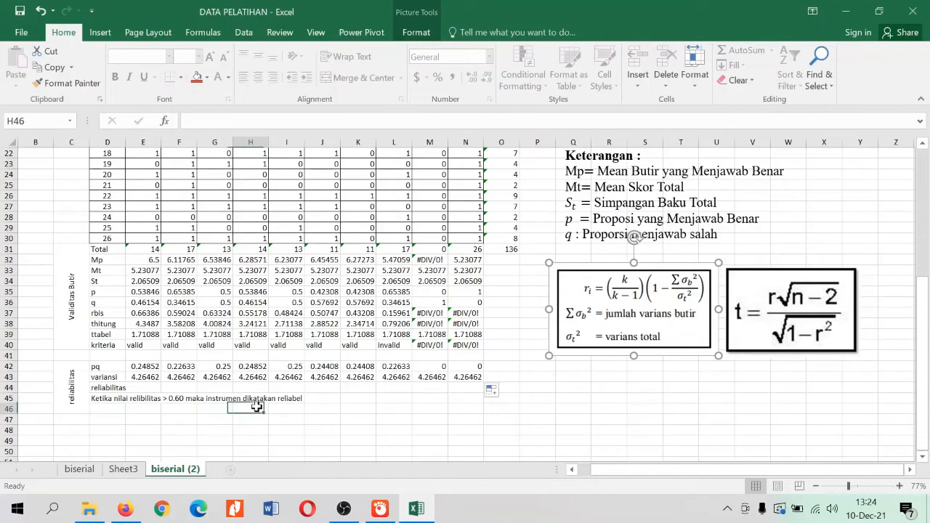
pyautogui.click(140, 388)
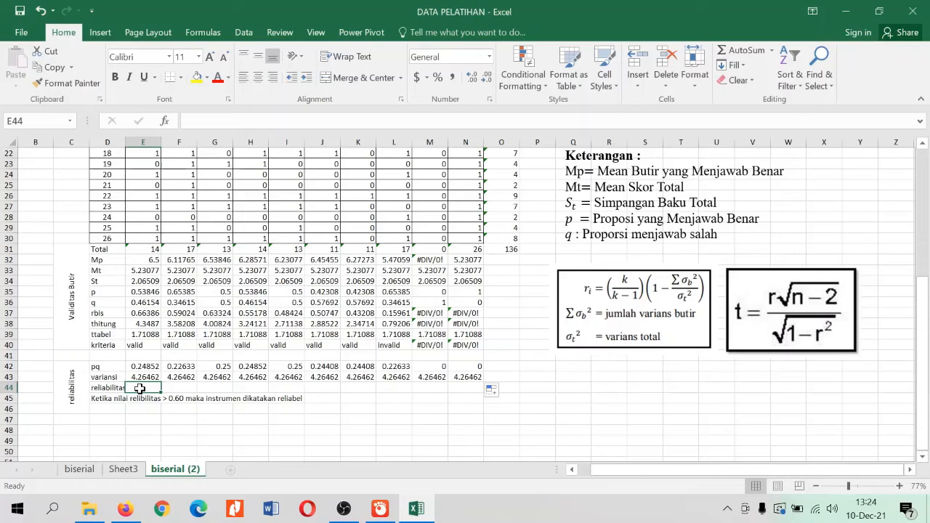
pyautogui.click(153, 366)
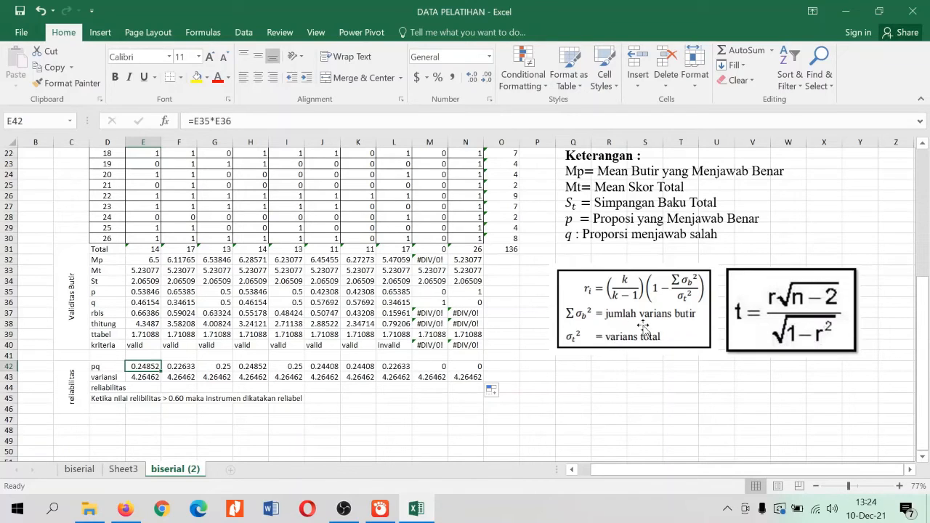
pyautogui.click(109, 377)
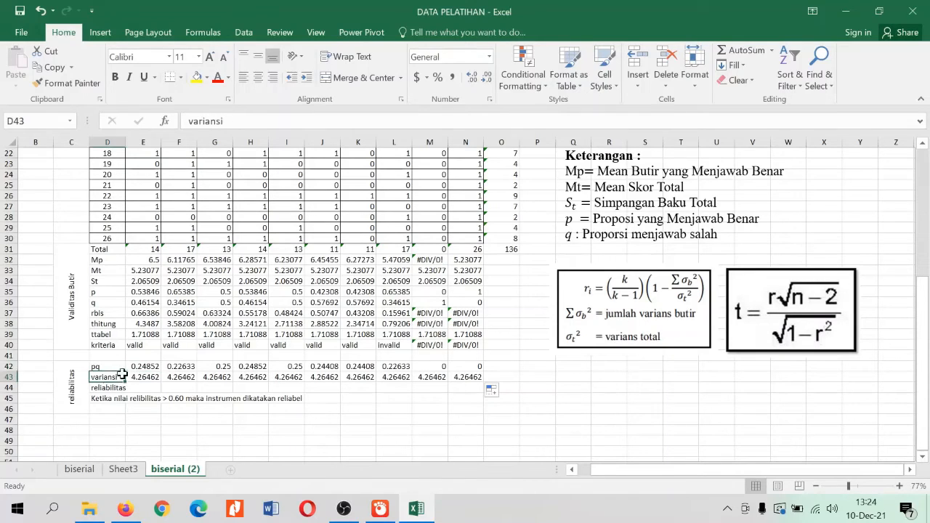
pyautogui.click(138, 387)
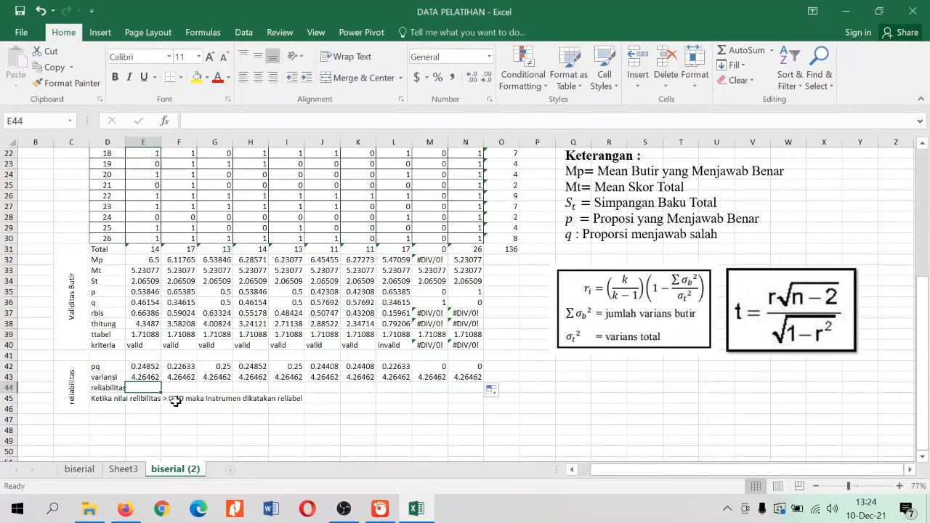
pyautogui.write('=')
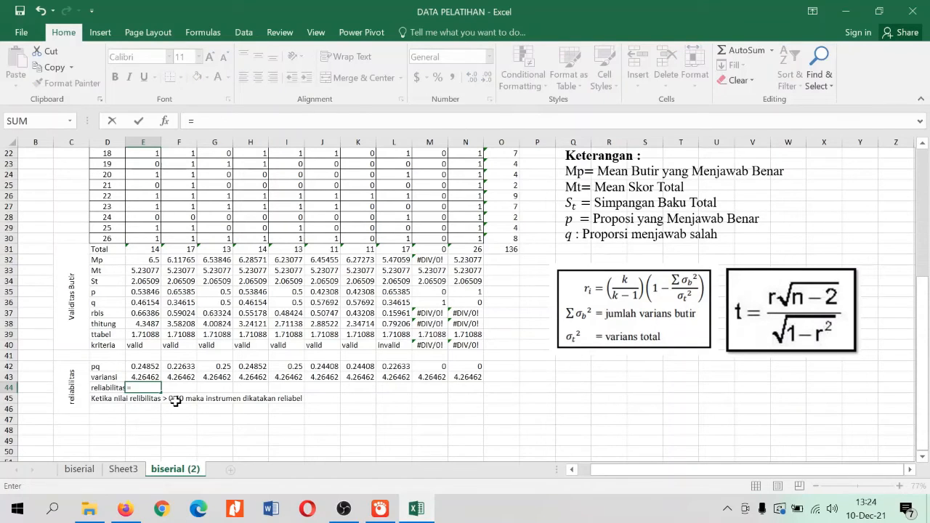
pyautogui.write('(10/9)*(1')
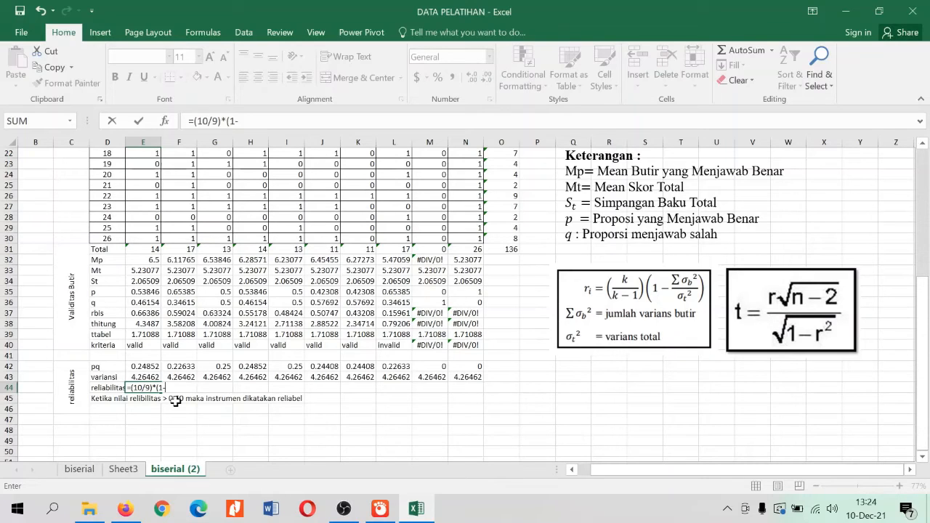
# Complete the E44 formula as =(10/9)*(1-SUM(E42:N42)/E43), accepting the added closing parenthesis
pyautogui.write('su')
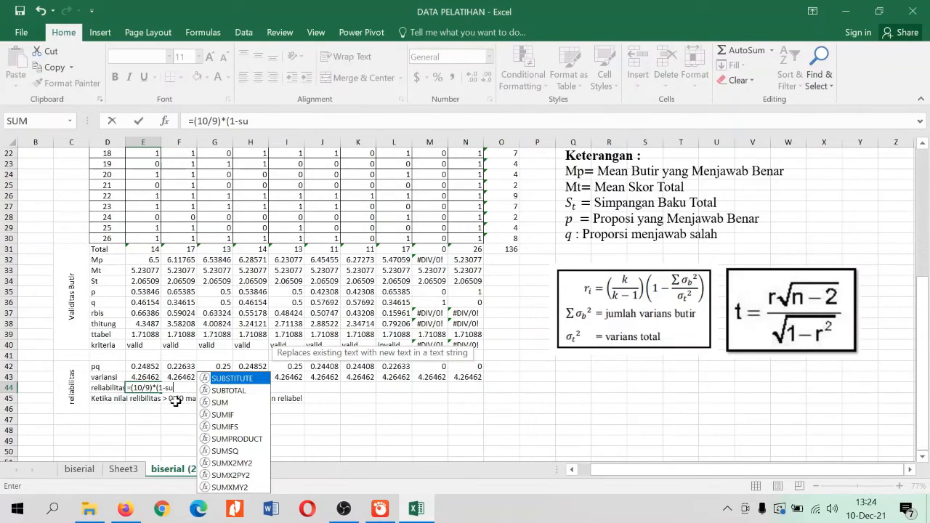
pyautogui.write('m(')
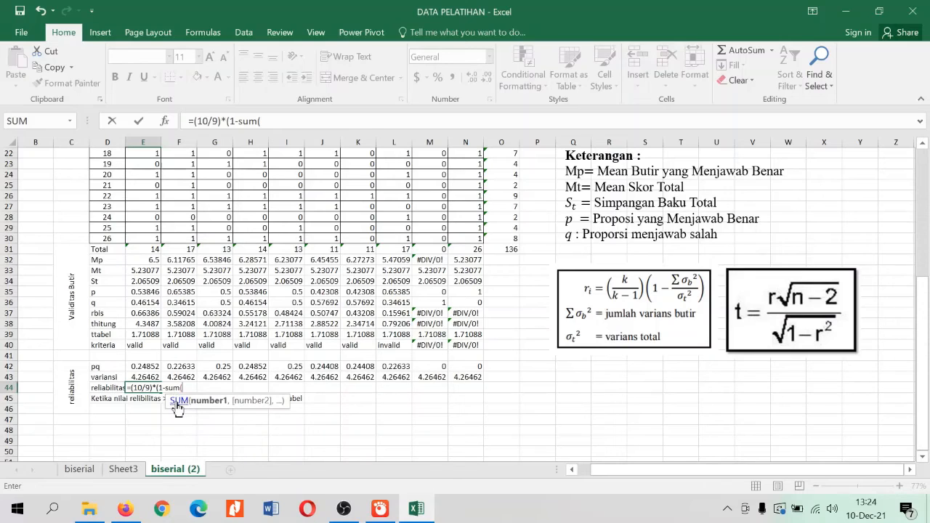
pyautogui.moveTo(142, 367); pyautogui.dragTo(463, 367)
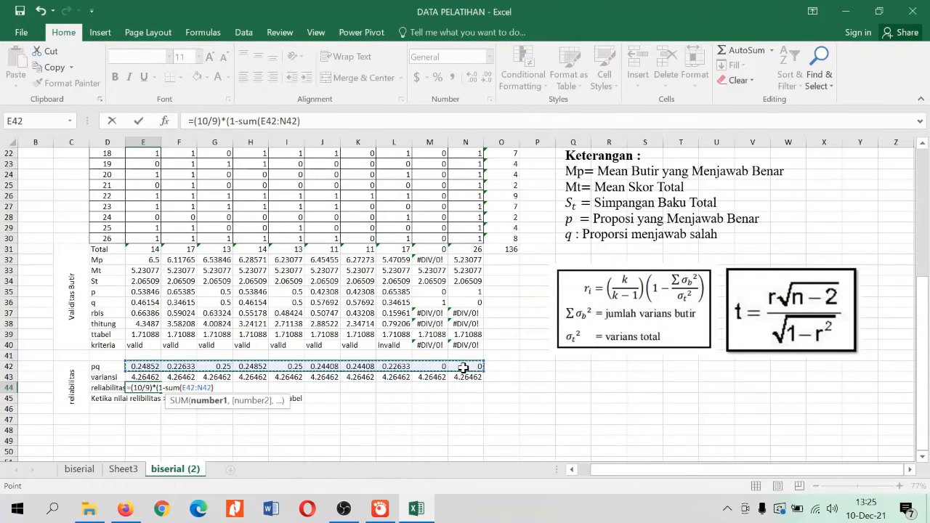
pyautogui.write(')')
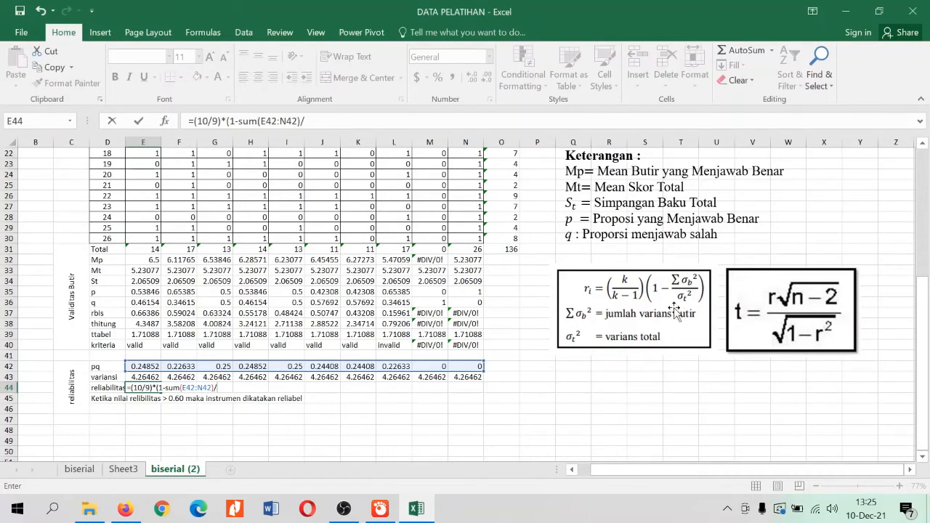
pyautogui.click(139, 377)
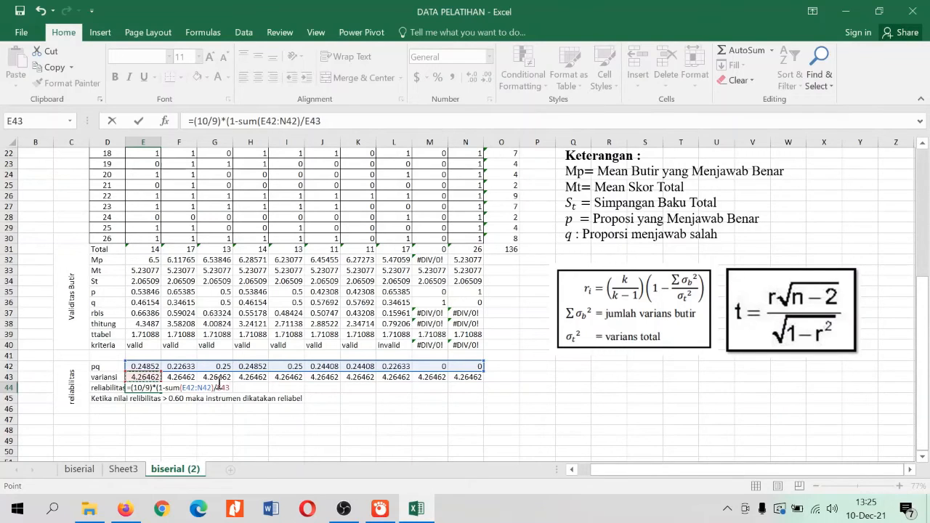
pyautogui.press('Return')
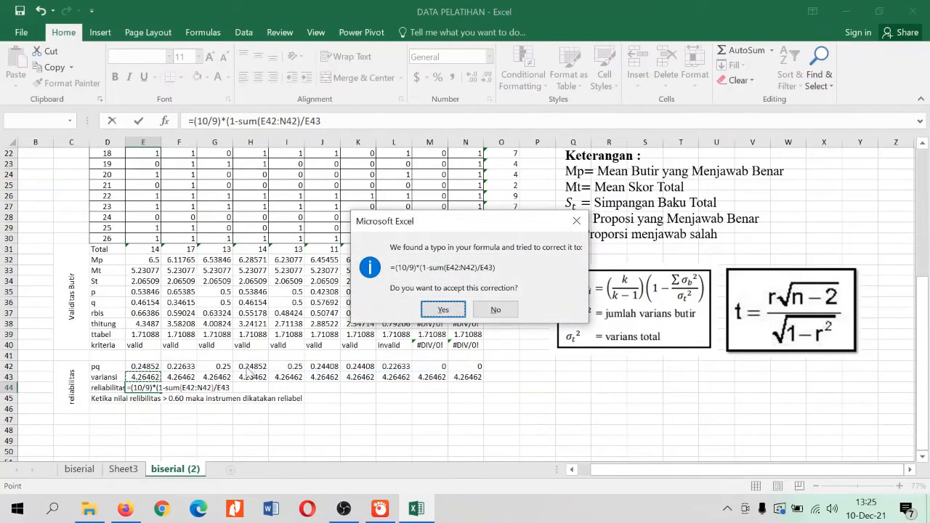
pyautogui.click(443, 310)
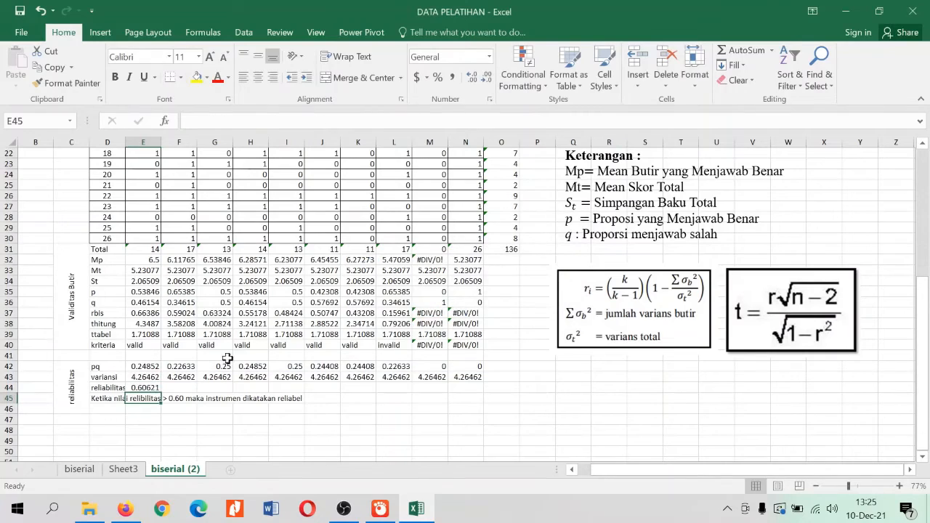
# Compare the reliability result in E44 with the 0.60 reliability rule in D45
pyautogui.click(151, 387)
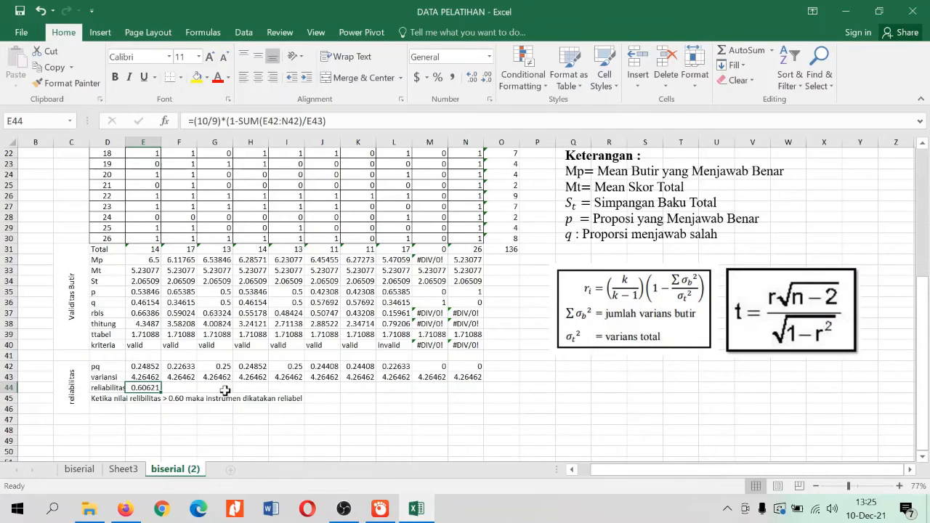
pyautogui.click(226, 390)
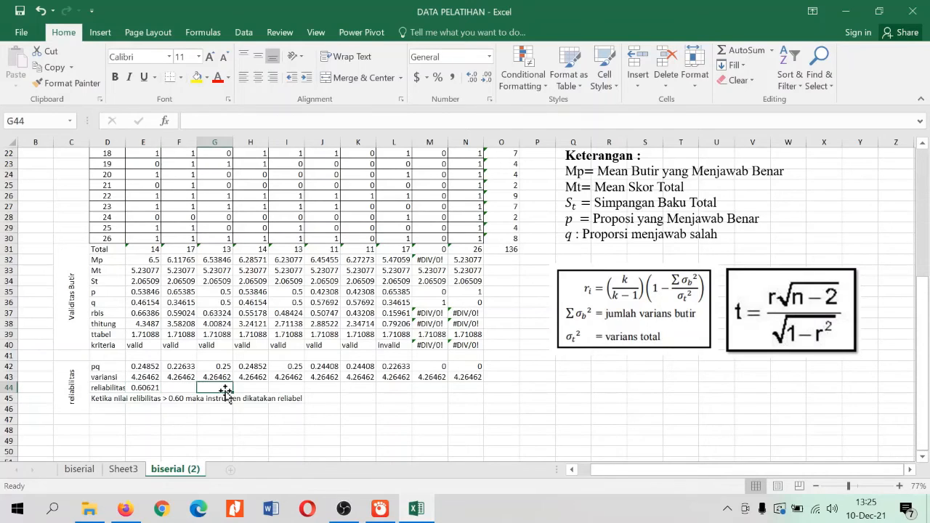
pyautogui.click(151, 385)
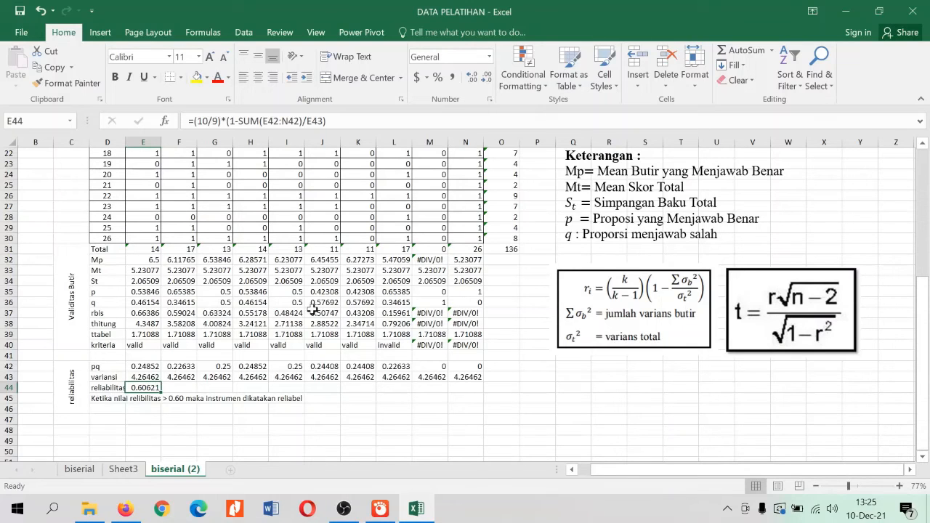
pyautogui.scroll(7, 312, 309)
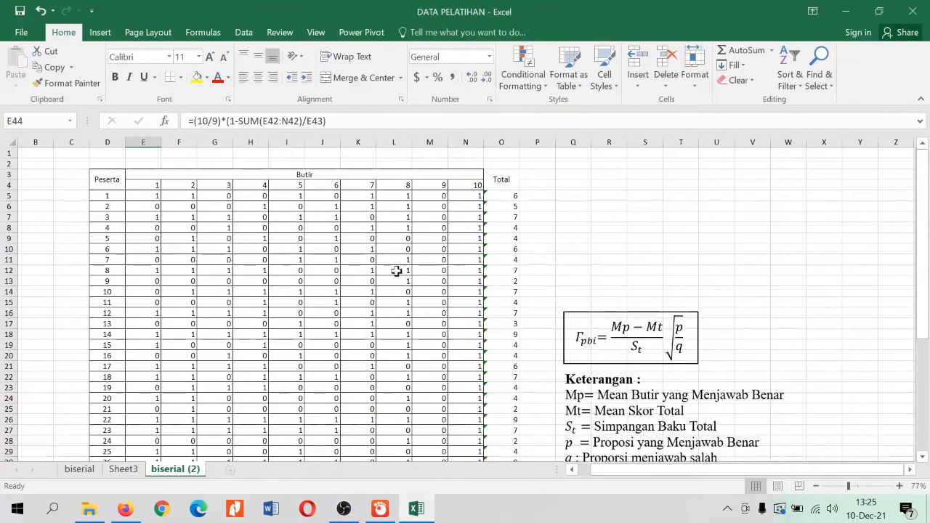
pyautogui.scroll(-9, 330, 326)
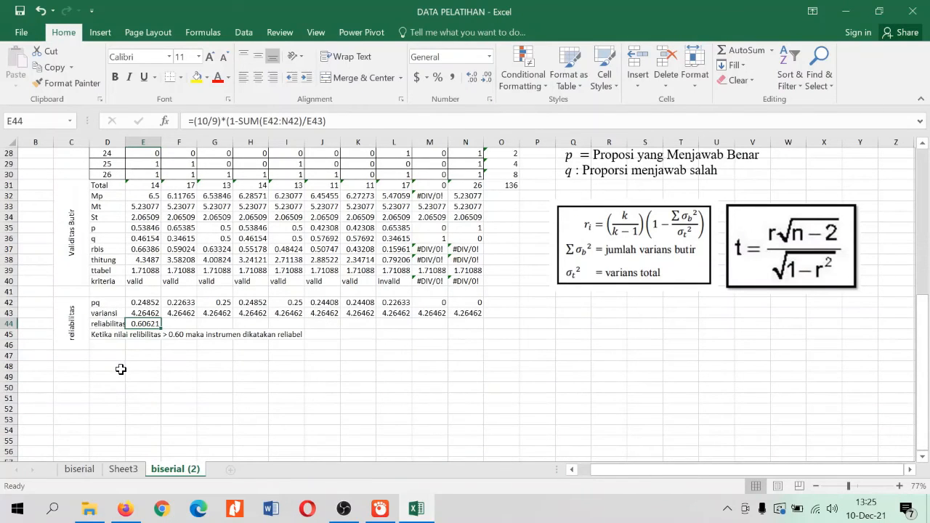
pyautogui.click(166, 356)
pyautogui.click(100, 335)
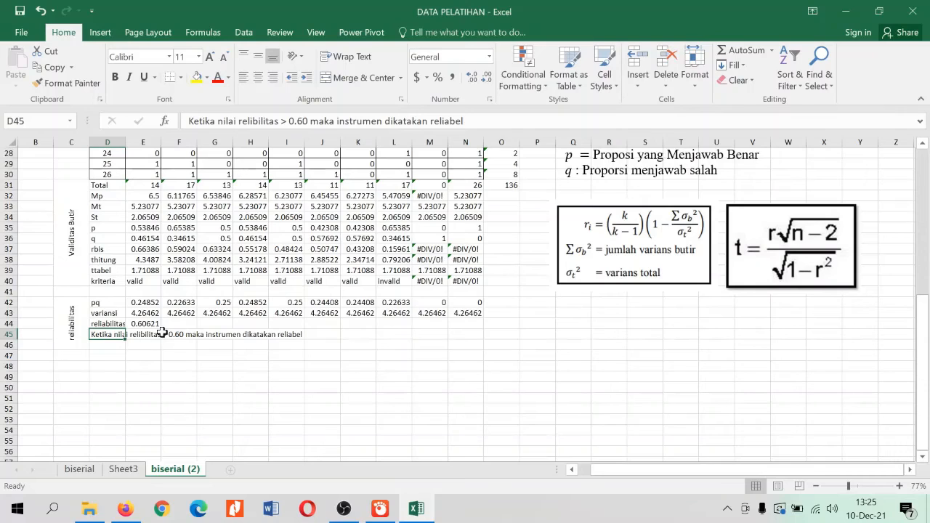
pyautogui.click(166, 364)
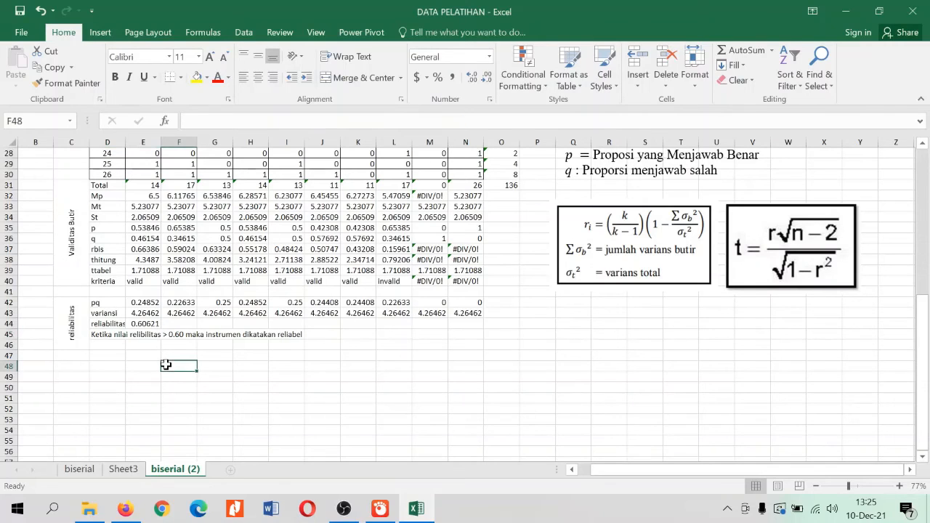
pyautogui.click(108, 336)
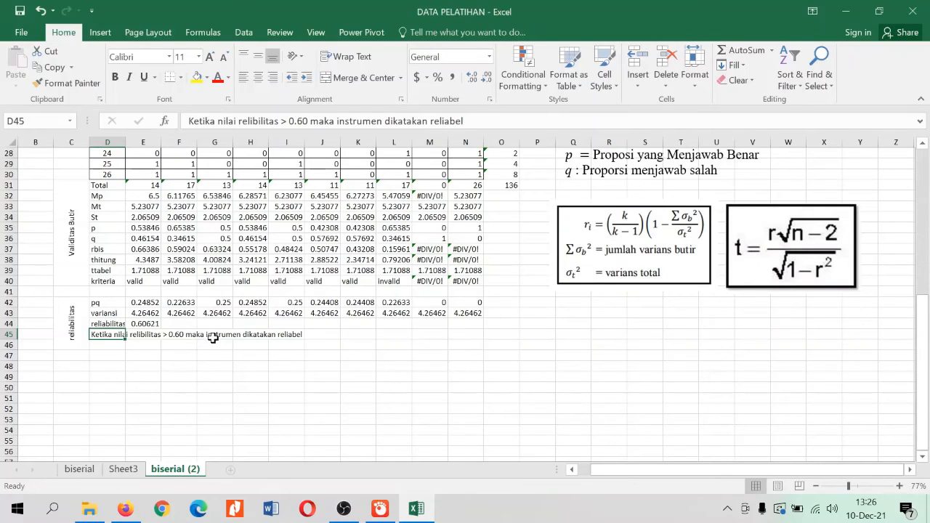
pyautogui.click(297, 334)
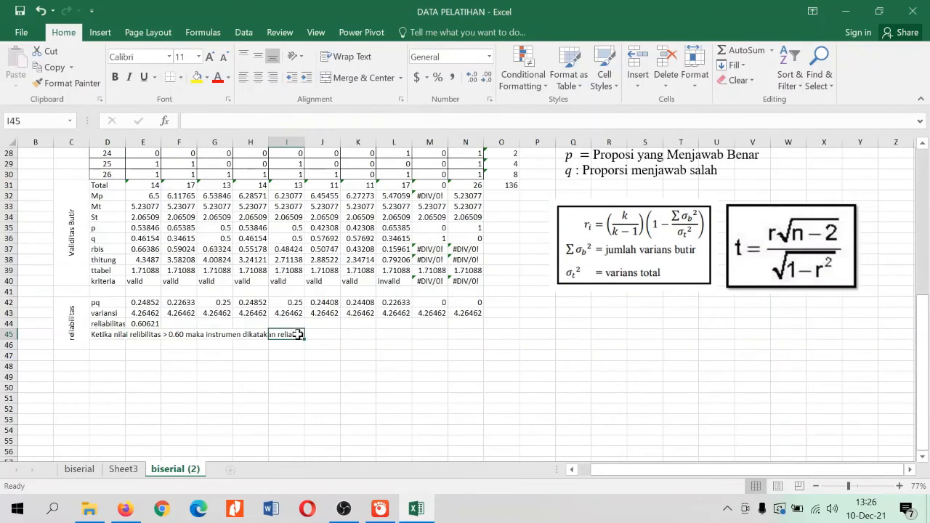
pyautogui.click(145, 323)
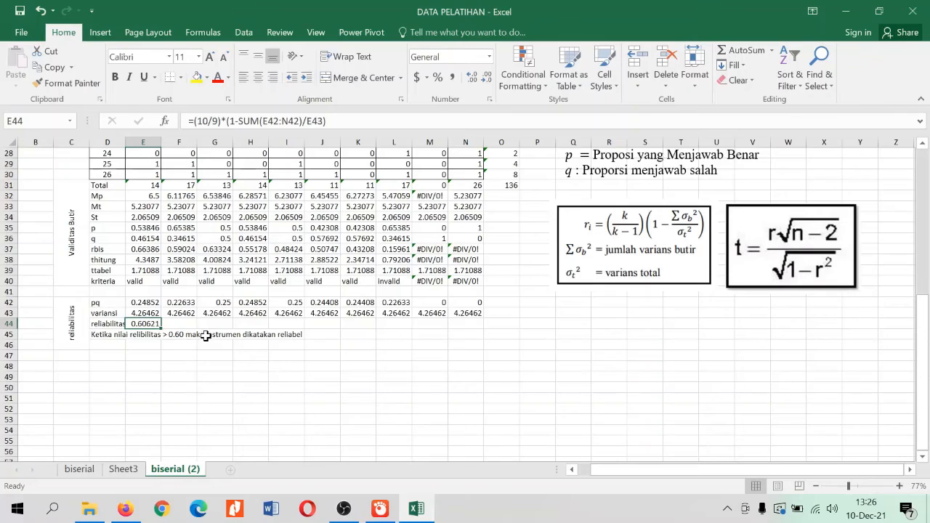
pyautogui.scroll(-1, 116, 328)
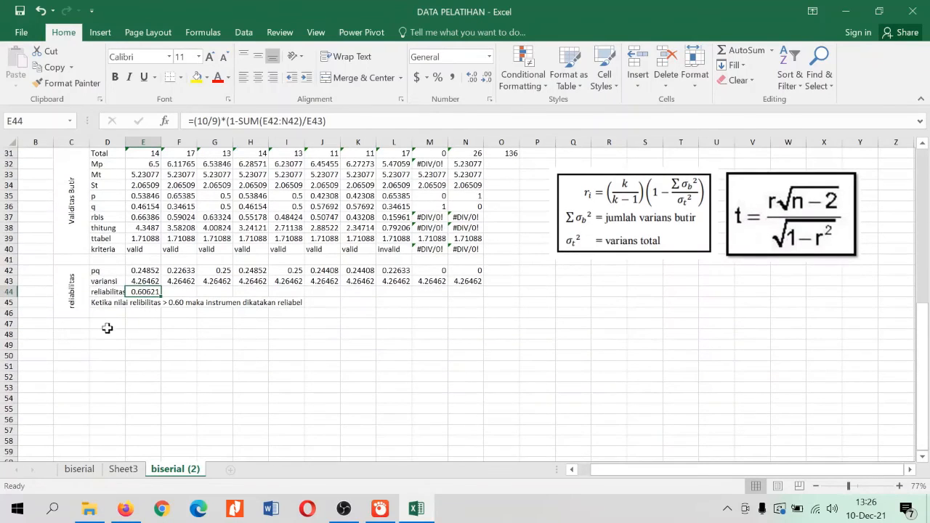
pyautogui.click(107, 302)
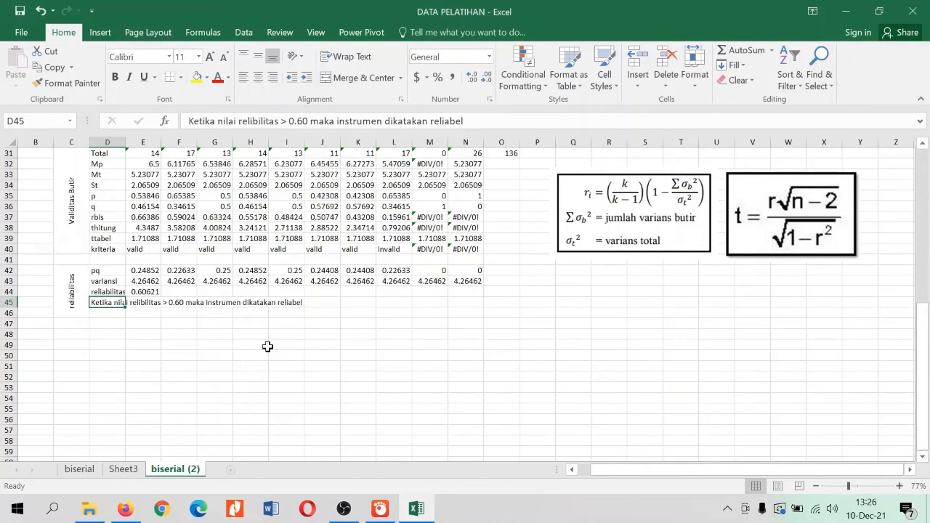
# Review the Validitas Butir and reliabilitas blocks and the participants' score table above them
pyautogui.scroll(1, 268, 346)
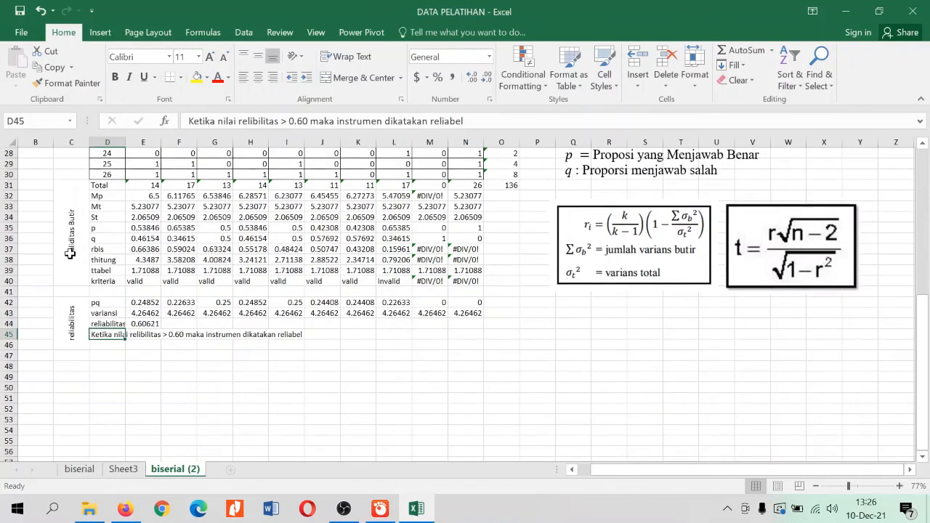
pyautogui.click(70, 253)
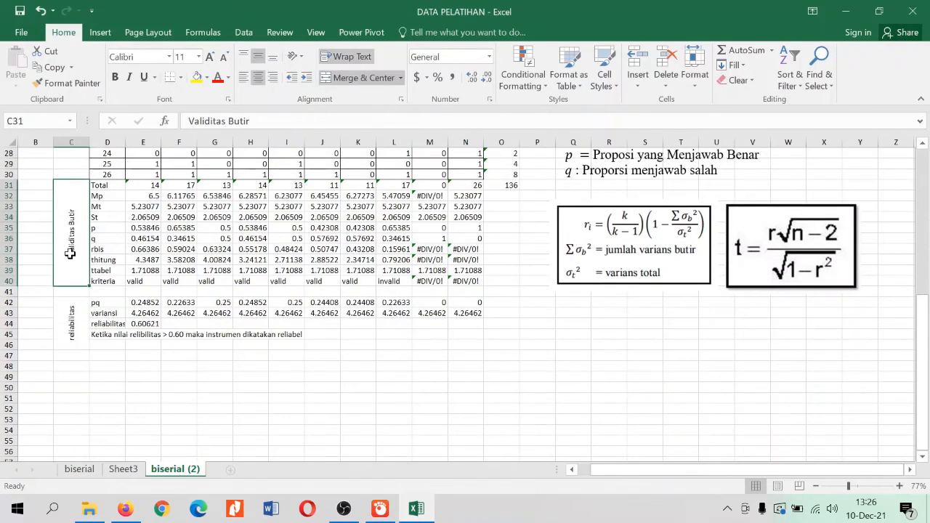
pyautogui.click(73, 326)
pyautogui.scroll(3, 431, 361)
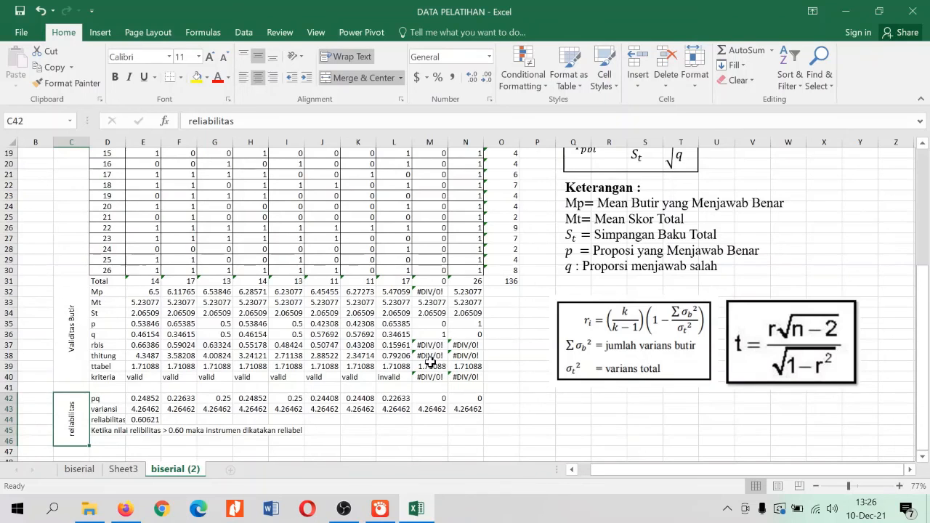
pyautogui.scroll(3, 431, 361)
pyautogui.click(367, 333)
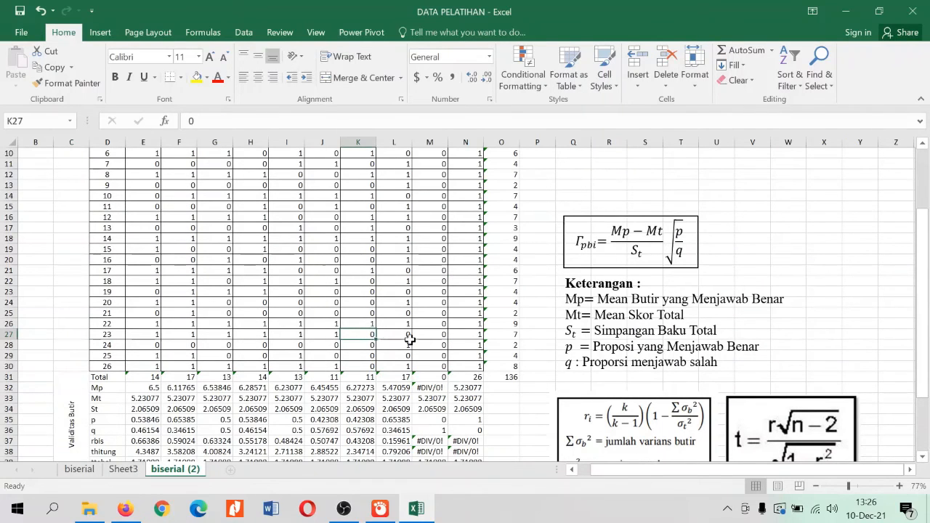
pyautogui.scroll(2, 411, 339)
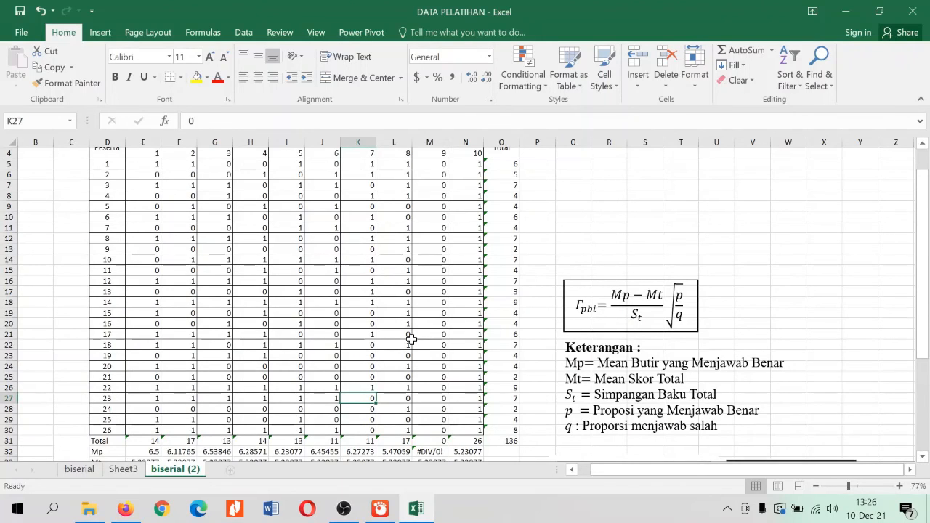
pyautogui.scroll(1, 411, 339)
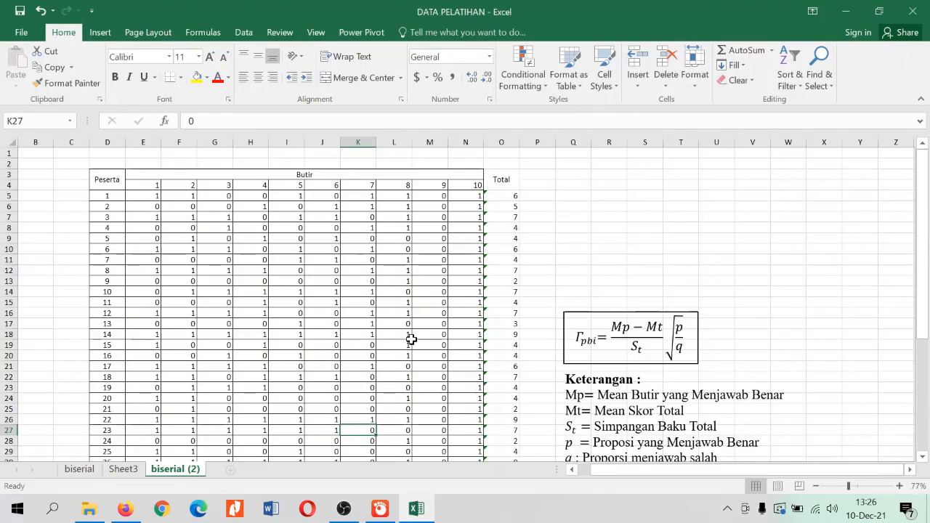
pyautogui.click(344, 509)
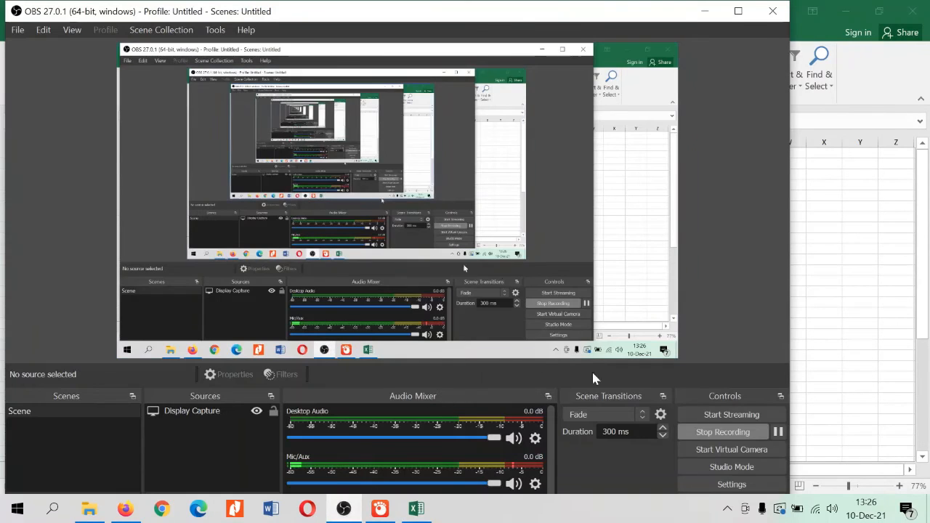